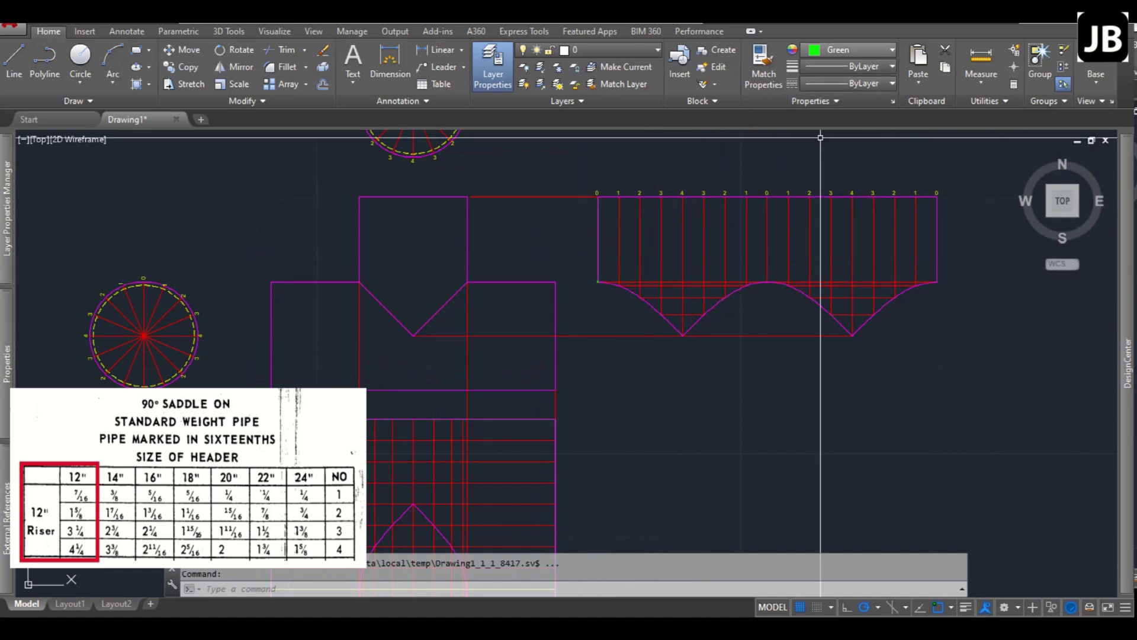
Switch the new-object colour from green to Cyan and enter XL for a construction line.
{"action": "left_click", "coordinate": [853, 50]}
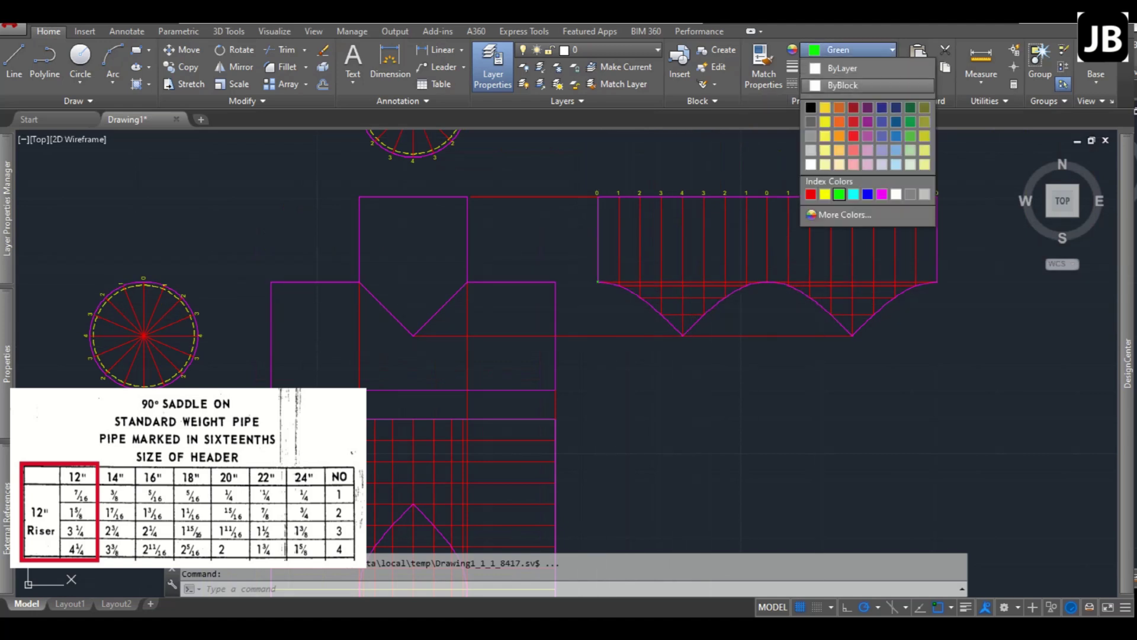
{"action": "left_click", "coordinate": [853, 194]}
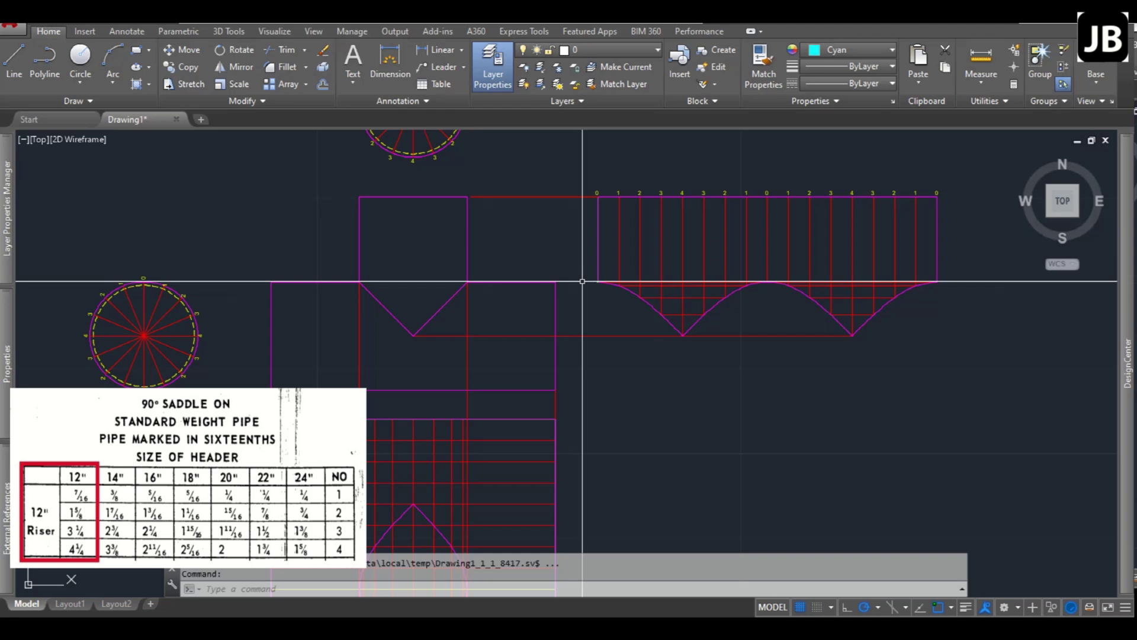
{"action": "type", "text": "x"}
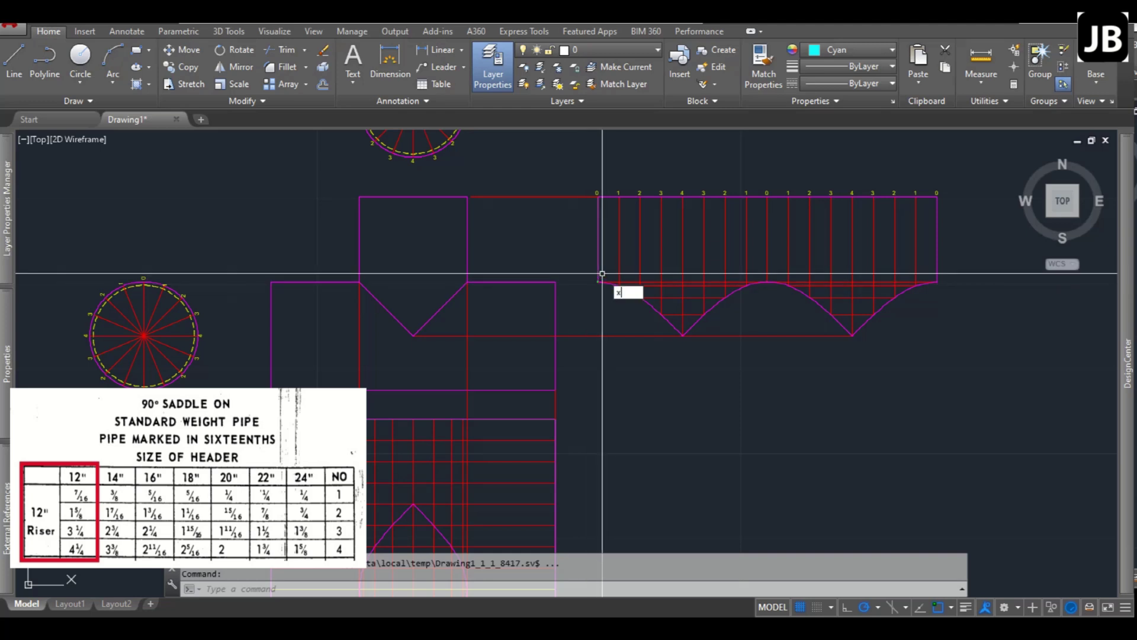
{"action": "type", "text": "l"}
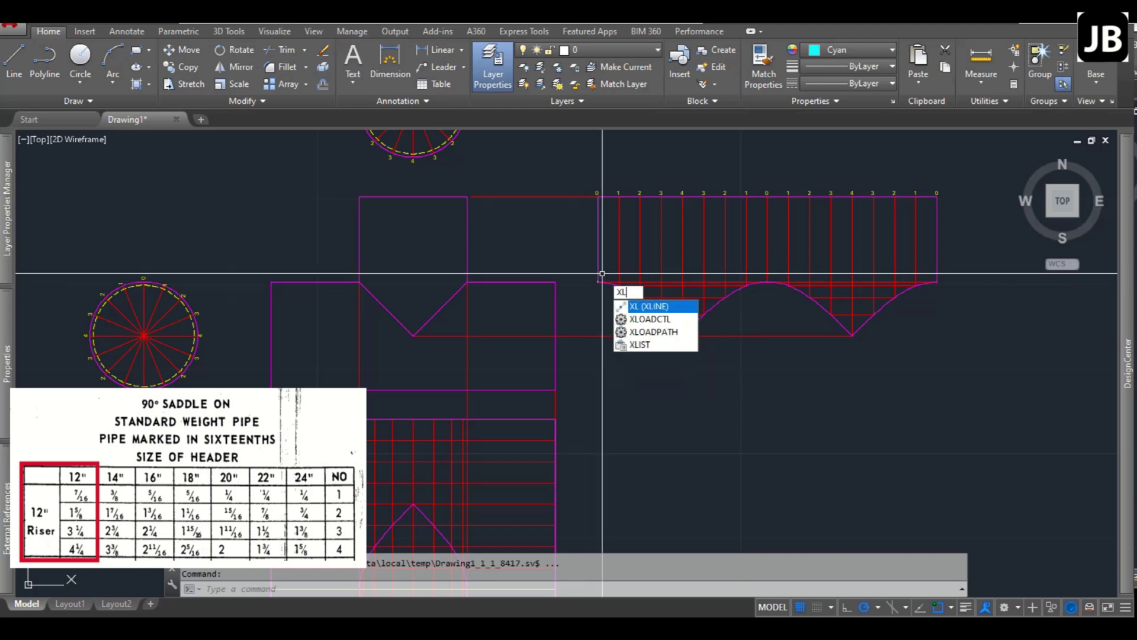
Start an infinite construction line at the riser circle, then cancel it.
{"action": "key", "text": "Return"}
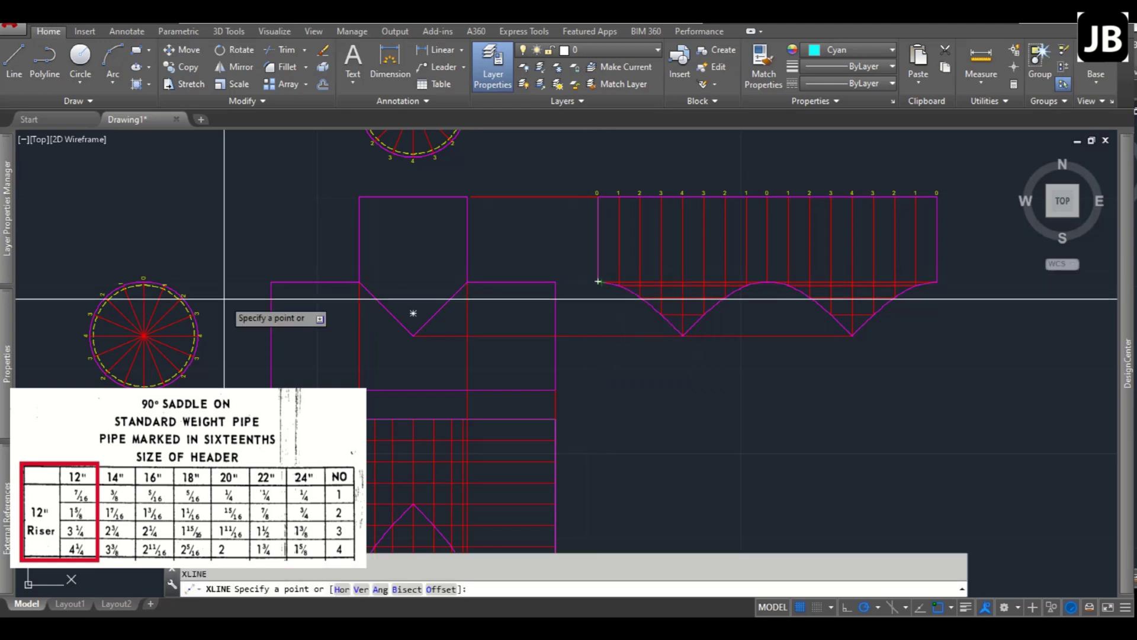
{"action": "scroll", "coordinate": [182, 289], "scroll_direction": "up", "scroll_amount": 6}
{"action": "left_click", "coordinate": [102, 274]}
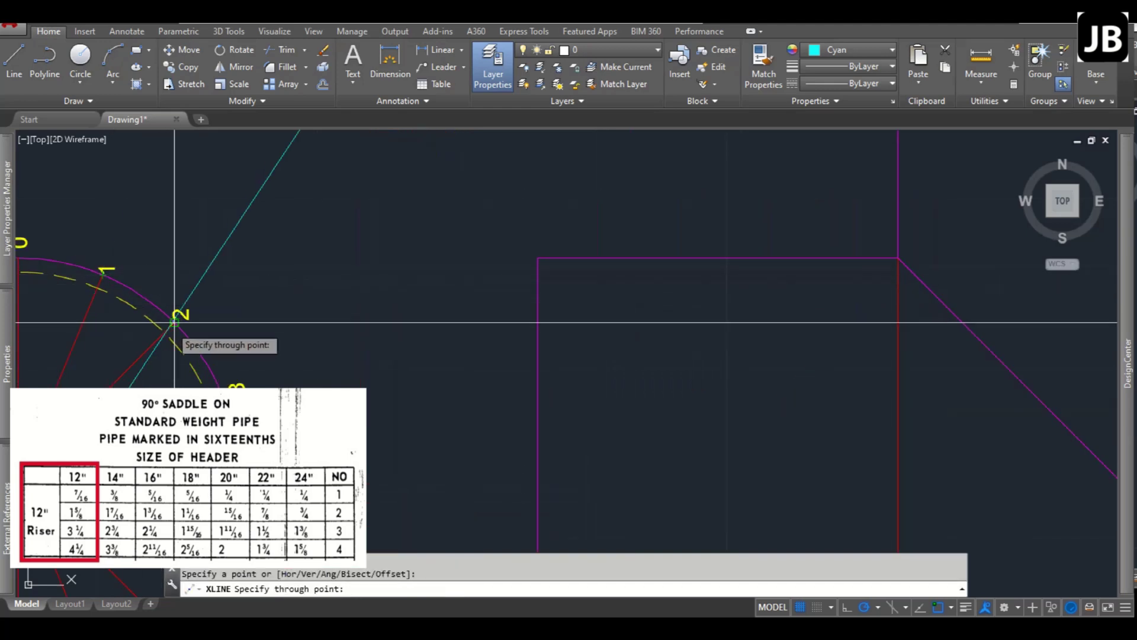
{"action": "scroll", "coordinate": [333, 301], "scroll_direction": "down", "scroll_amount": 5}
{"action": "key", "text": "Escape"}
{"action": "key", "text": "Escape"}
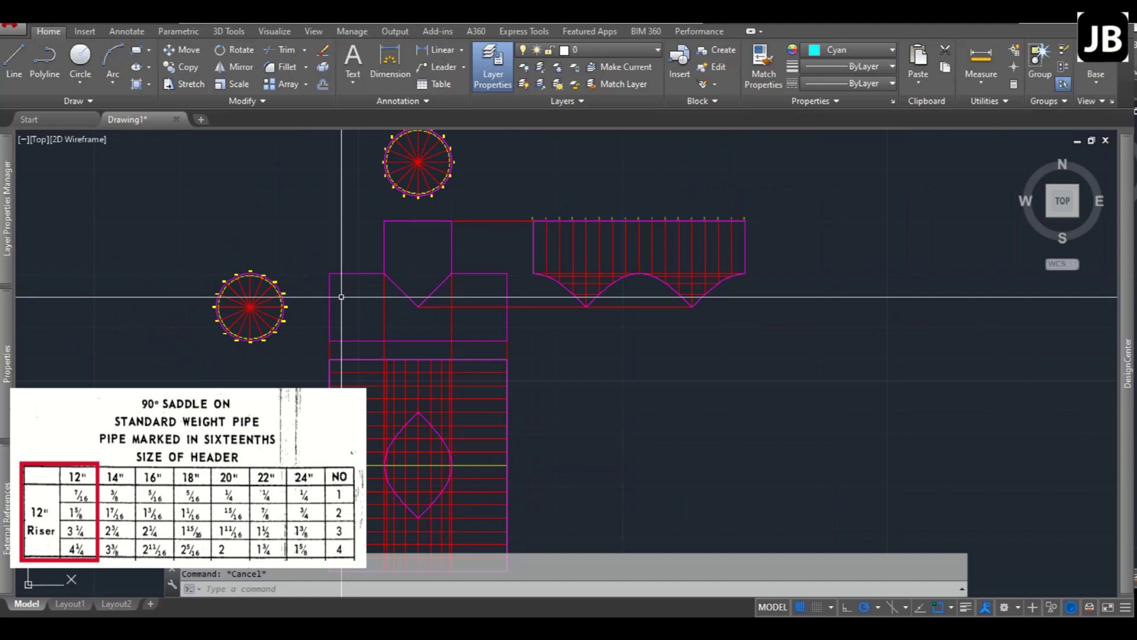
Add horizontal cyan construction lines through the riser circle's points 1, 2 and 3.
{"action": "type", "text": "xl"}
{"action": "key", "text": "Return"}
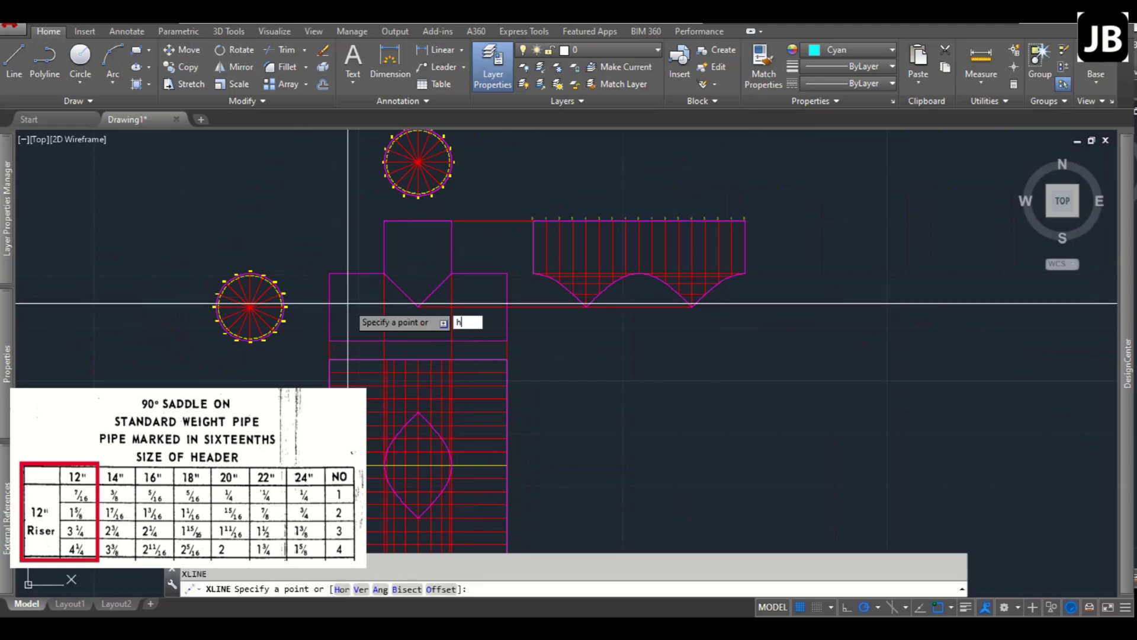
{"action": "type", "text": "h"}
{"action": "key", "text": "Return"}
{"action": "scroll", "coordinate": [265, 271], "scroll_direction": "up", "scroll_amount": 5}
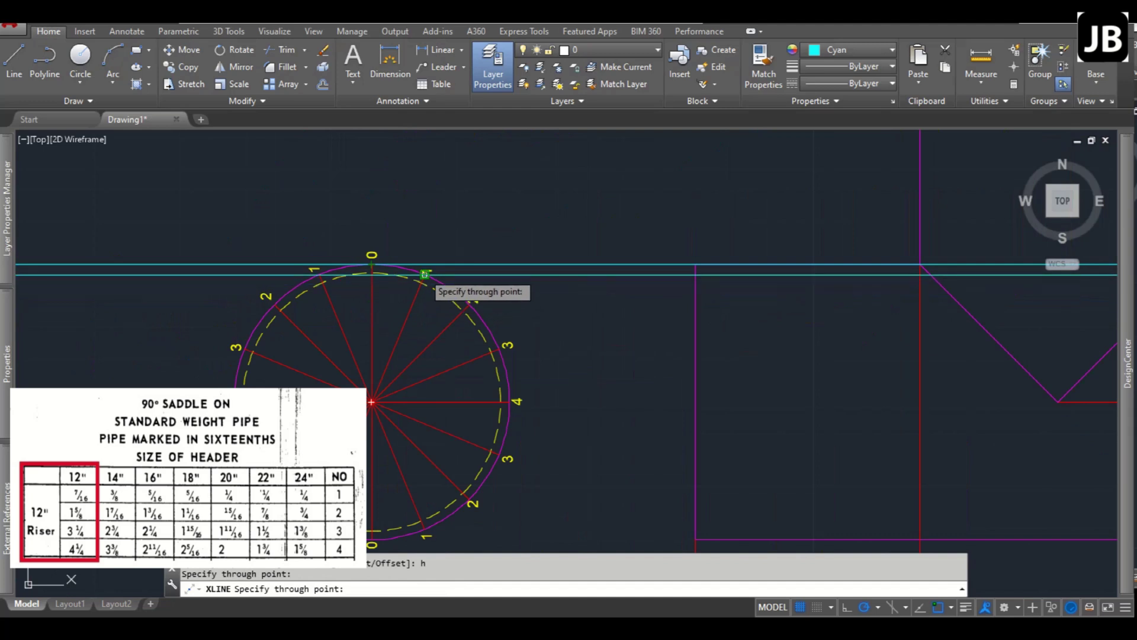
{"action": "scroll", "coordinate": [427, 274], "scroll_direction": "up", "scroll_amount": 5}
{"action": "left_click", "coordinate": [420, 275]}
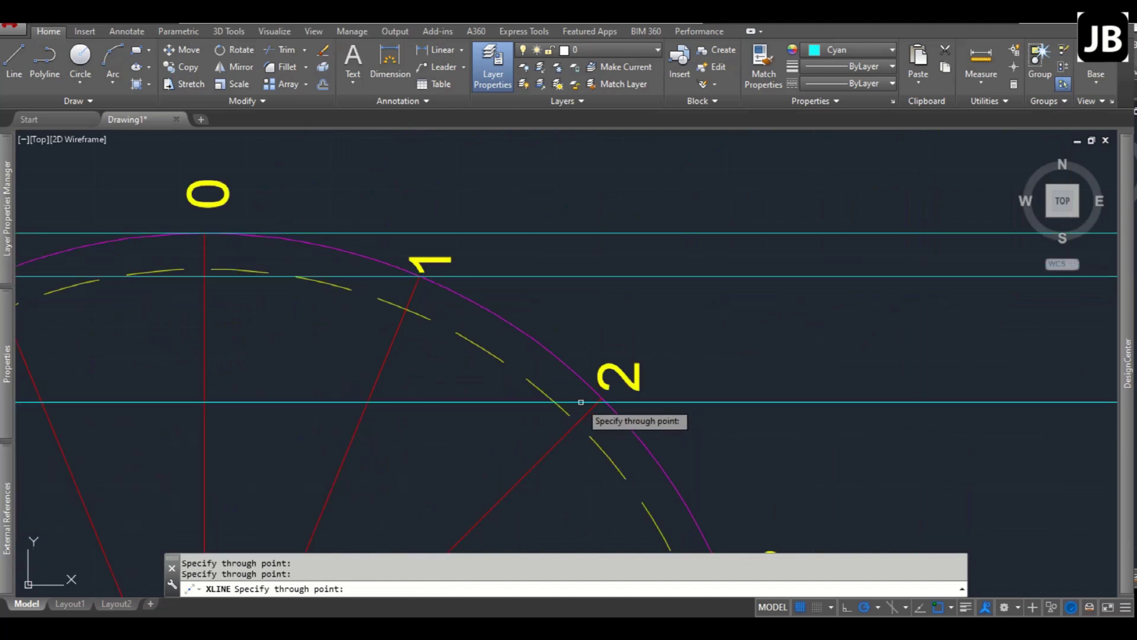
{"action": "left_click", "coordinate": [601, 398]}
{"action": "scroll", "coordinate": [483, 360], "scroll_direction": "down", "scroll_amount": 5}
{"action": "scroll", "coordinate": [520, 410], "scroll_direction": "up", "scroll_amount": 3}
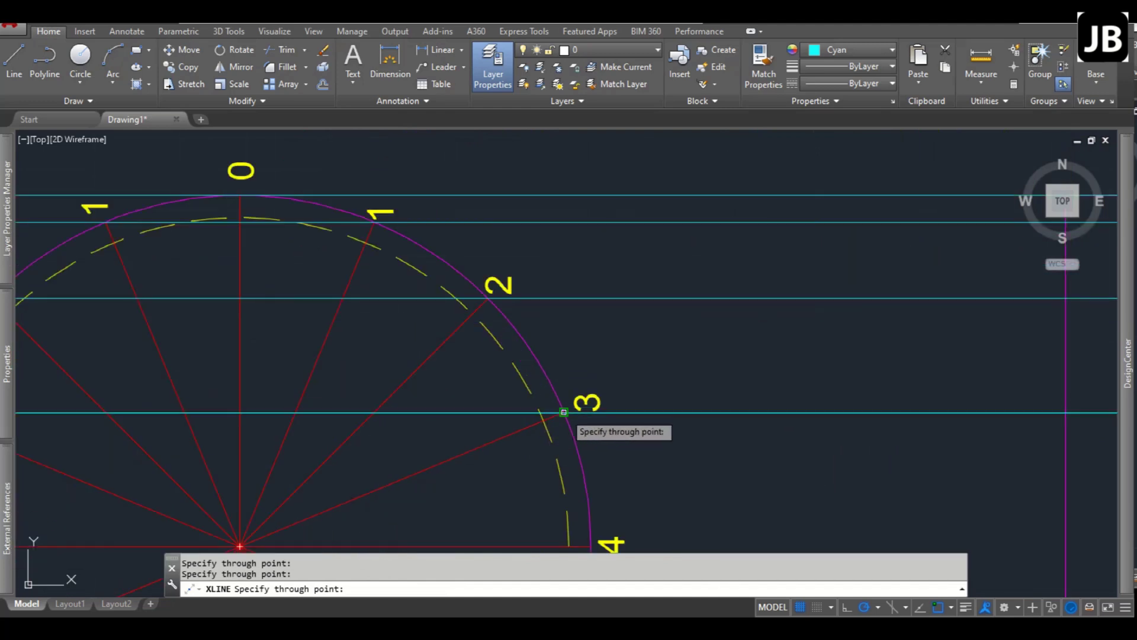
{"action": "left_click", "coordinate": [564, 411]}
{"action": "scroll", "coordinate": [564, 412], "scroll_direction": "down", "scroll_amount": 4}
{"action": "scroll", "coordinate": [578, 468], "scroll_direction": "up", "scroll_amount": 2}
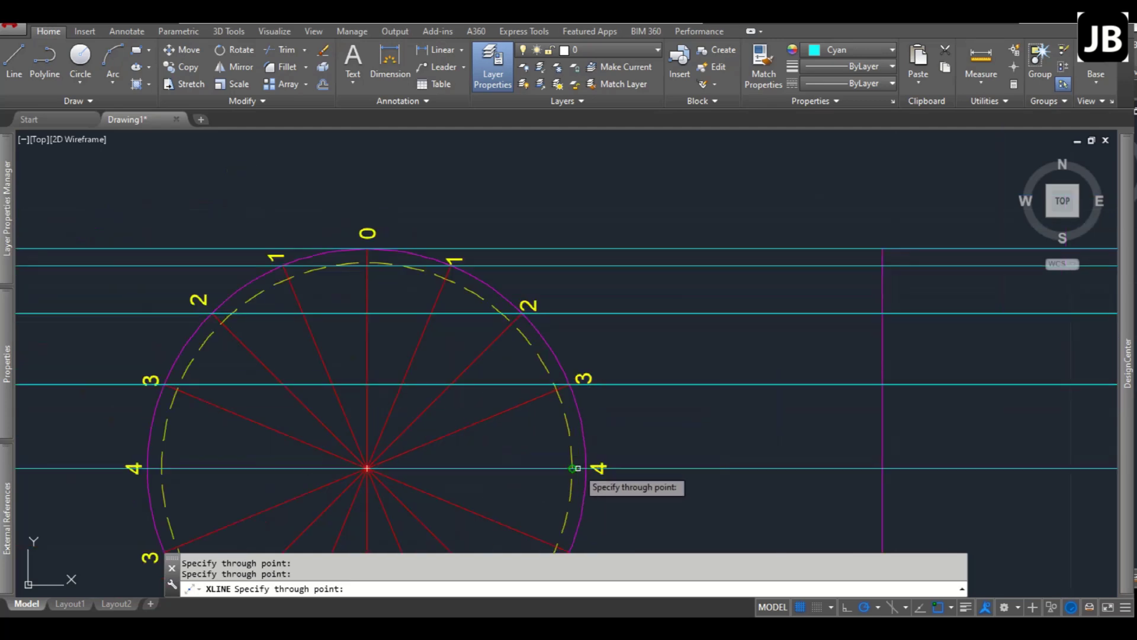
{"action": "key", "text": "Escape"}
{"action": "scroll", "coordinate": [425, 295], "scroll_direction": "down", "scroll_amount": 4}
{"action": "scroll", "coordinate": [429, 297], "scroll_direction": "up", "scroll_amount": 2}
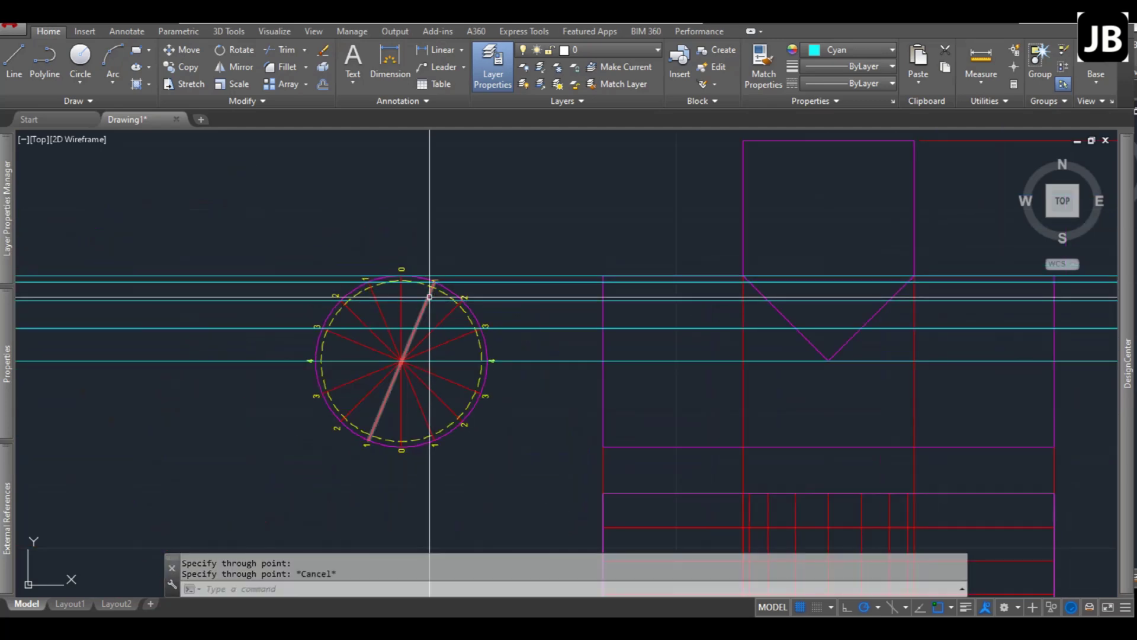
Drop vertical cyan construction lines through the header circle's division points, including 2 and 4.
{"action": "type", "text": "xl"}
{"action": "key", "text": "Return"}
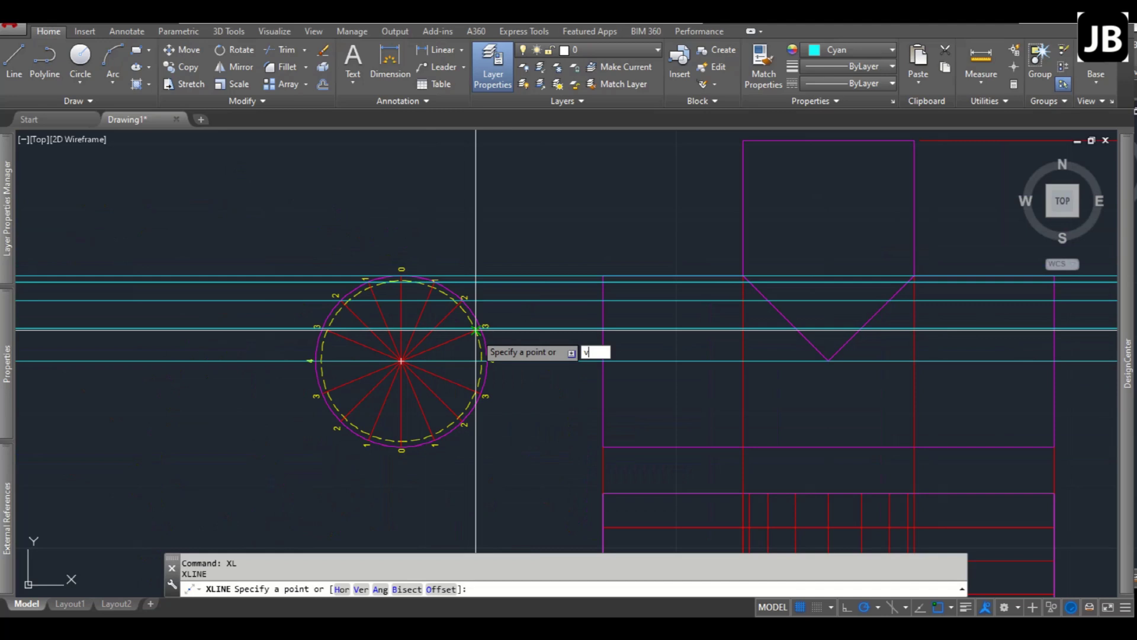
{"action": "type", "text": "v"}
{"action": "key", "text": "Return"}
{"action": "scroll", "coordinate": [476, 329], "scroll_direction": "down", "scroll_amount": 4}
{"action": "scroll", "coordinate": [540, 160], "scroll_direction": "up", "scroll_amount": 8}
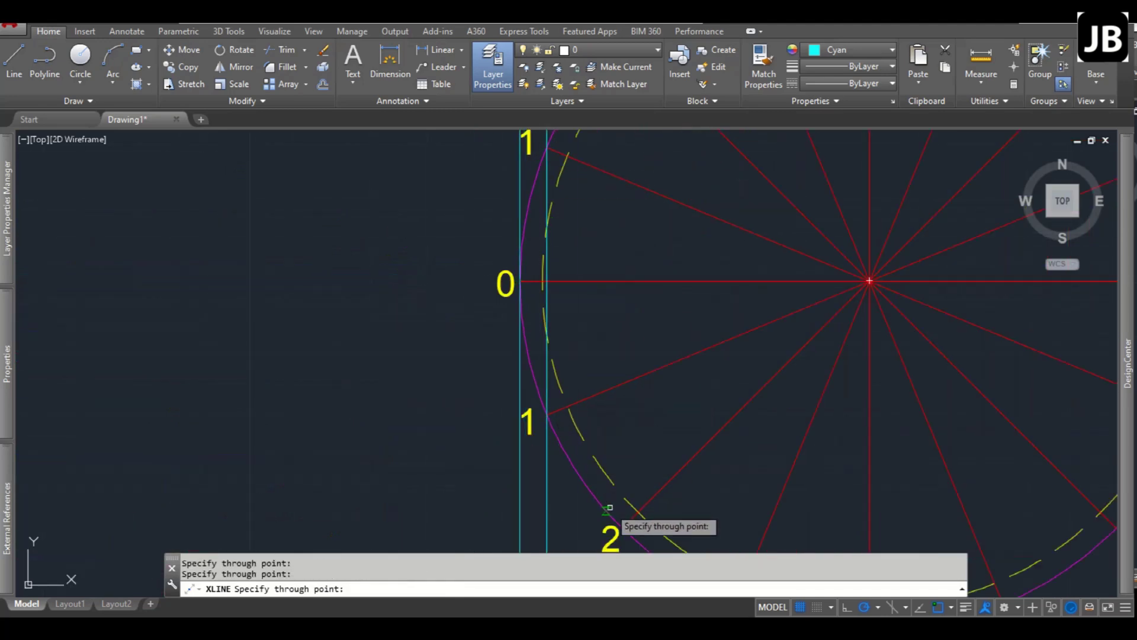
{"action": "left_click", "coordinate": [622, 527]}
{"action": "scroll", "coordinate": [444, 229], "scroll_direction": "down", "scroll_amount": 3}
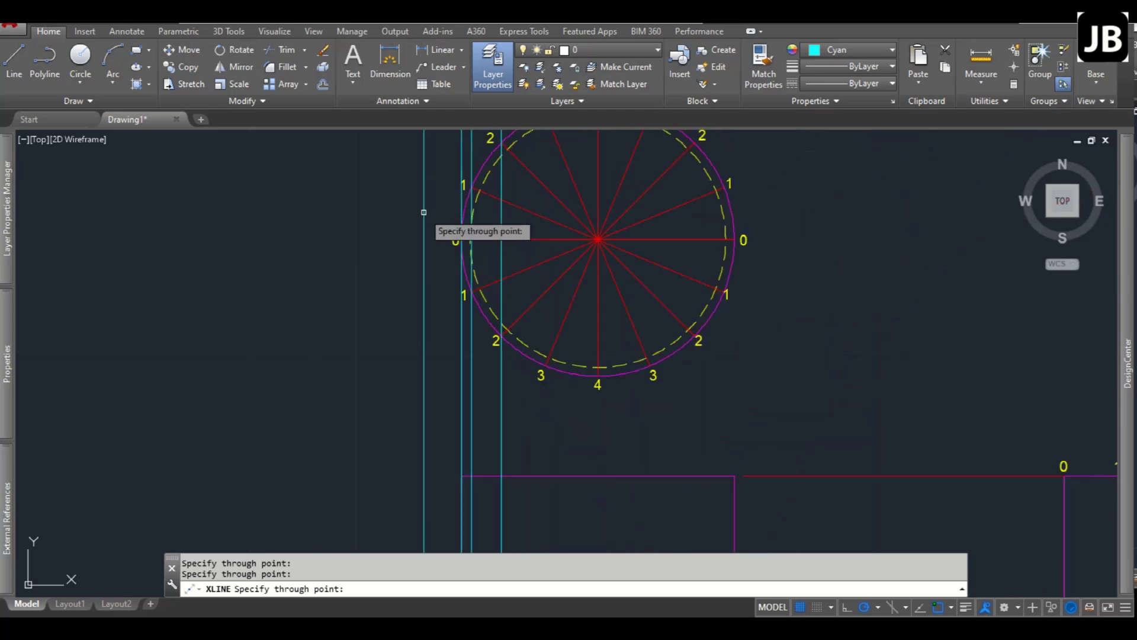
{"action": "scroll", "coordinate": [544, 314], "scroll_direction": "up", "scroll_amount": 3}
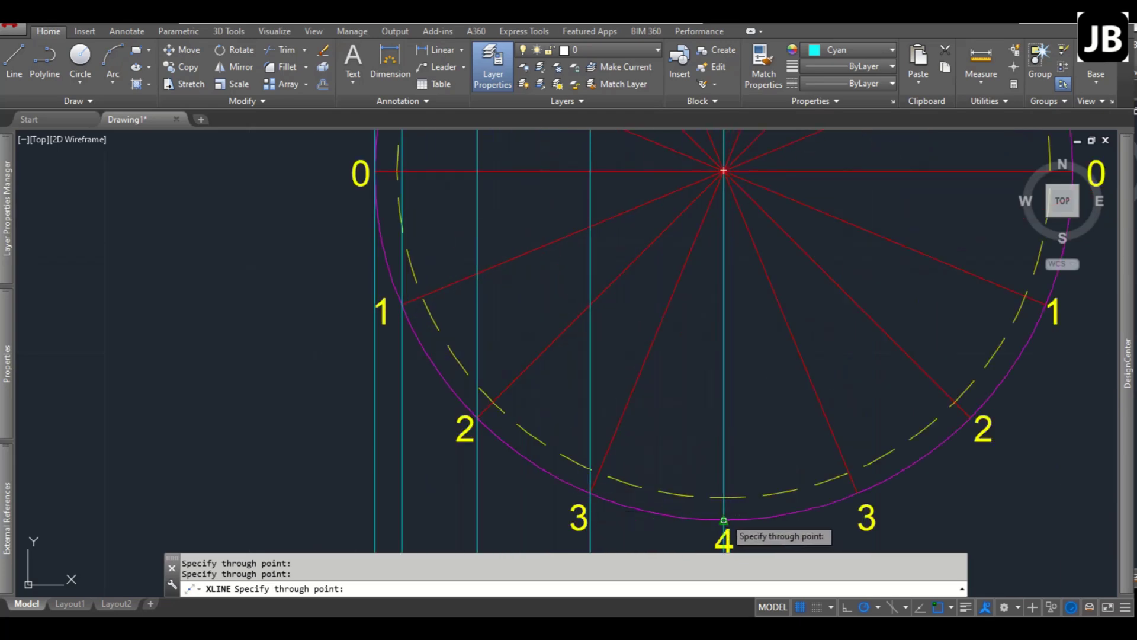
{"action": "left_click", "coordinate": [724, 521]}
{"action": "scroll", "coordinate": [426, 248], "scroll_direction": "down", "scroll_amount": 10}
{"action": "key", "text": "Escape"}
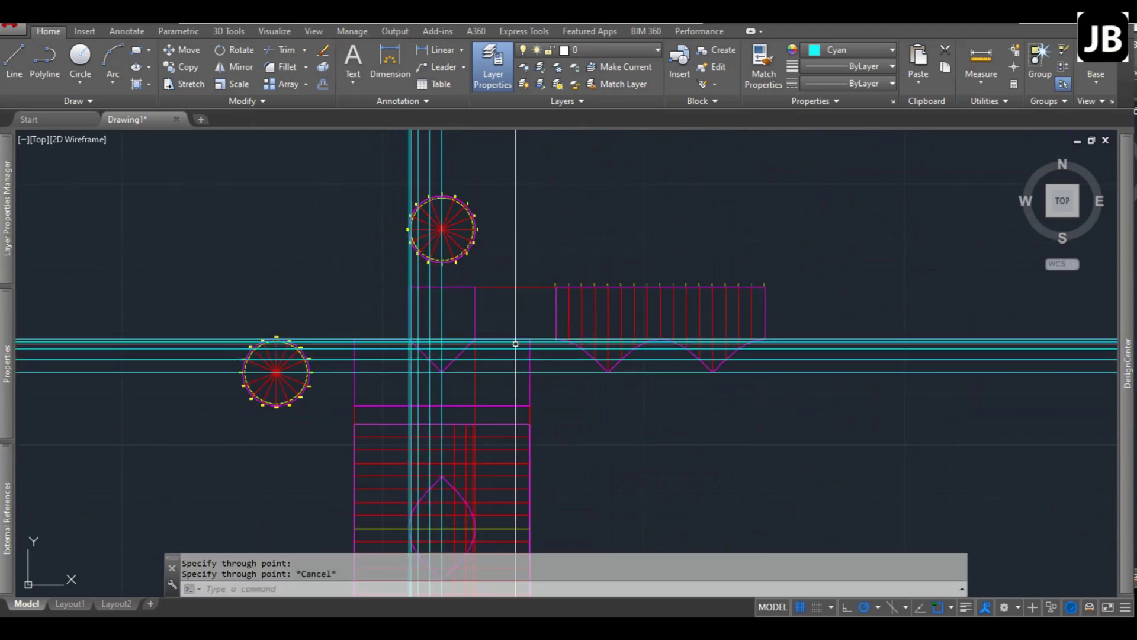
Erase the five horizontal construction lines with a selection window.
{"action": "scroll", "coordinate": [516, 344], "scroll_direction": "up", "scroll_amount": 2}
{"action": "left_click", "coordinate": [213, 311]}
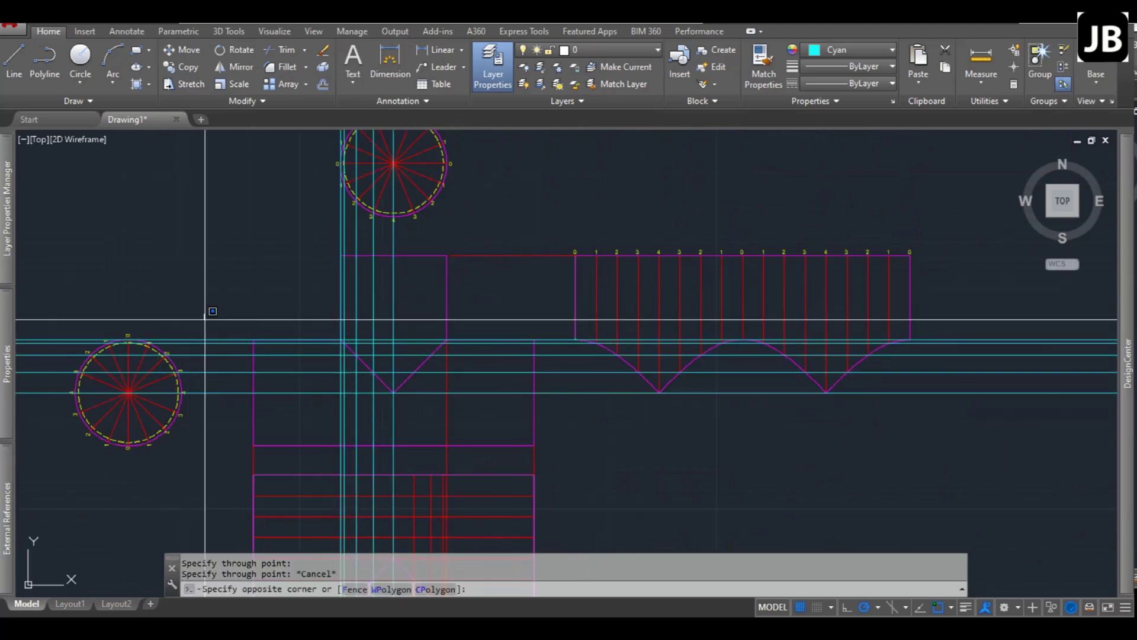
{"action": "left_click", "coordinate": [207, 409]}
{"action": "key", "text": "Delete"}
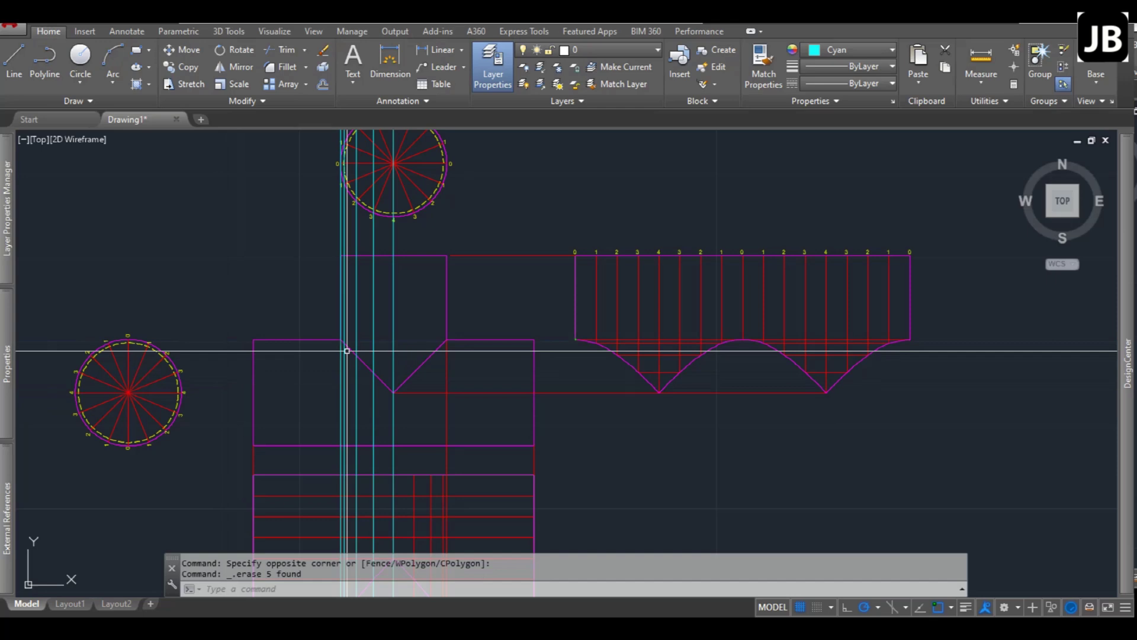
Draw one horizontal cyan construction line at the pattern's top edge.
{"action": "type", "text": "xl"}
{"action": "key", "text": "Return"}
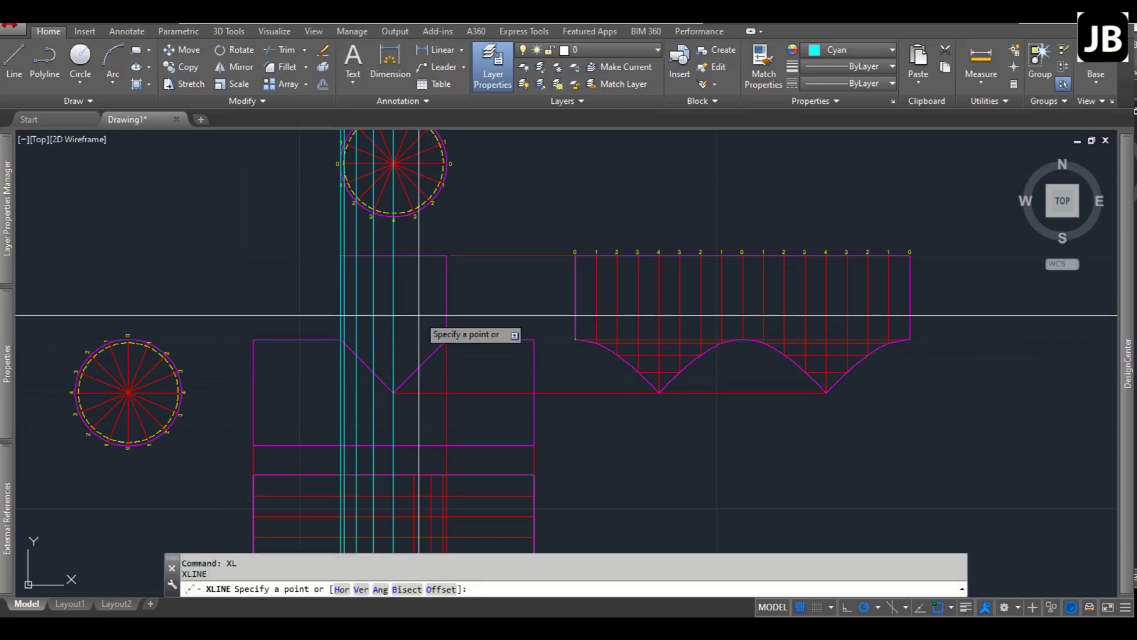
{"action": "type", "text": "h"}
{"action": "key", "text": "Return"}
{"action": "scroll", "coordinate": [450, 308], "scroll_direction": "up", "scroll_amount": 3}
{"action": "left_click", "coordinate": [462, 301]}
{"action": "key", "text": "Escape"}
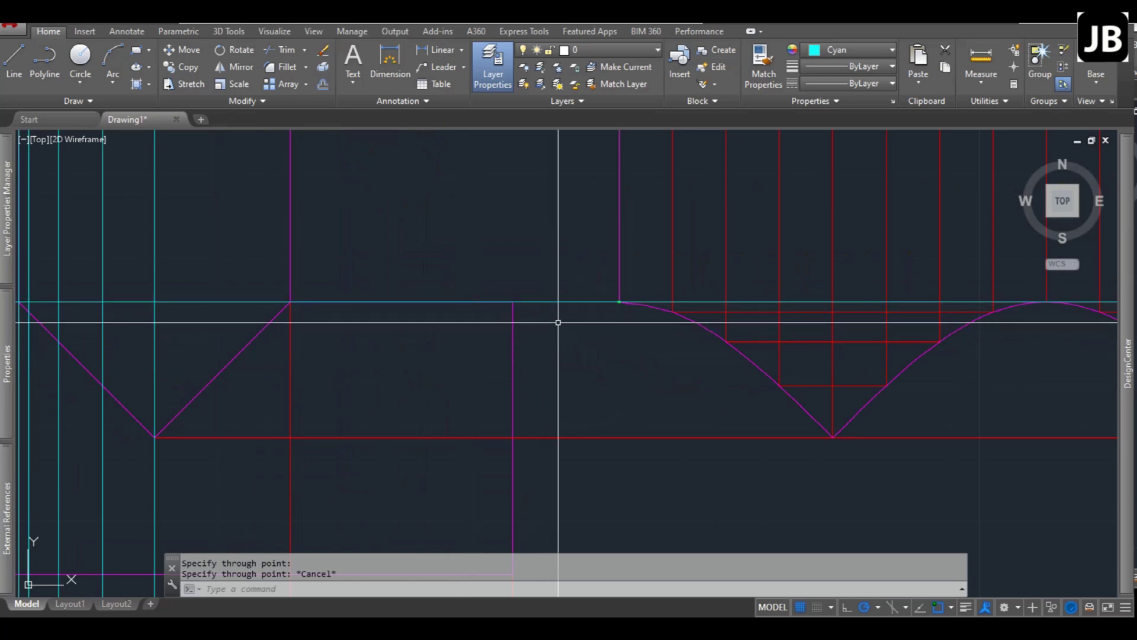
Offset the cyan line twice below itself at the default offset distance.
{"action": "type", "text": "o"}
{"action": "key", "text": "Return"}
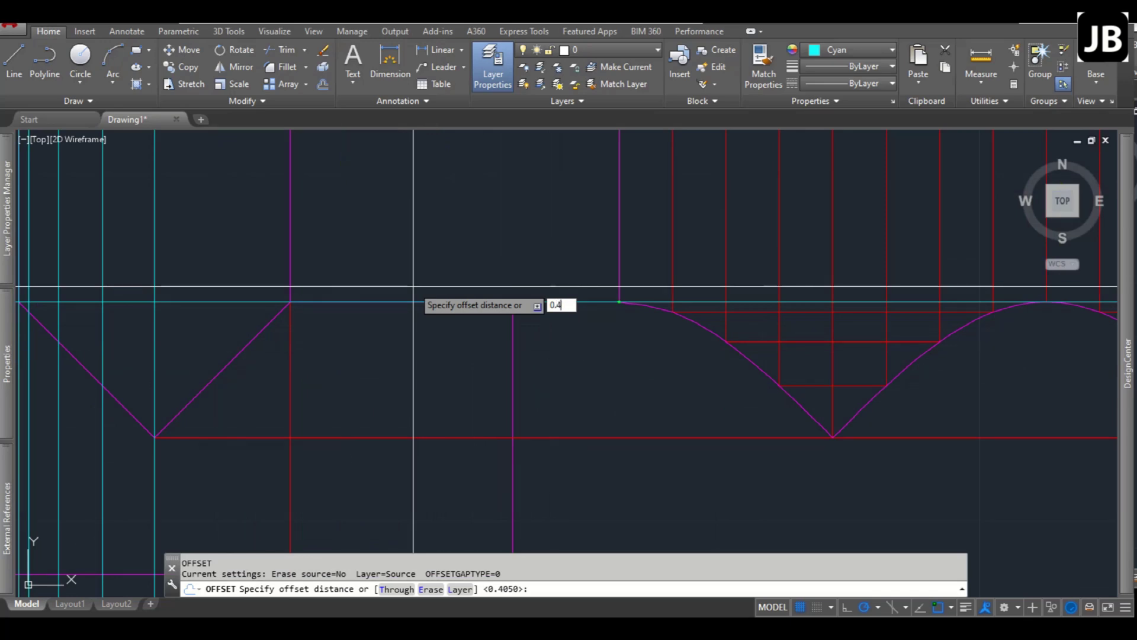
{"action": "key", "text": "Return"}
{"action": "left_click", "coordinate": [770, 302]}
{"action": "left_click", "coordinate": [877, 492]}
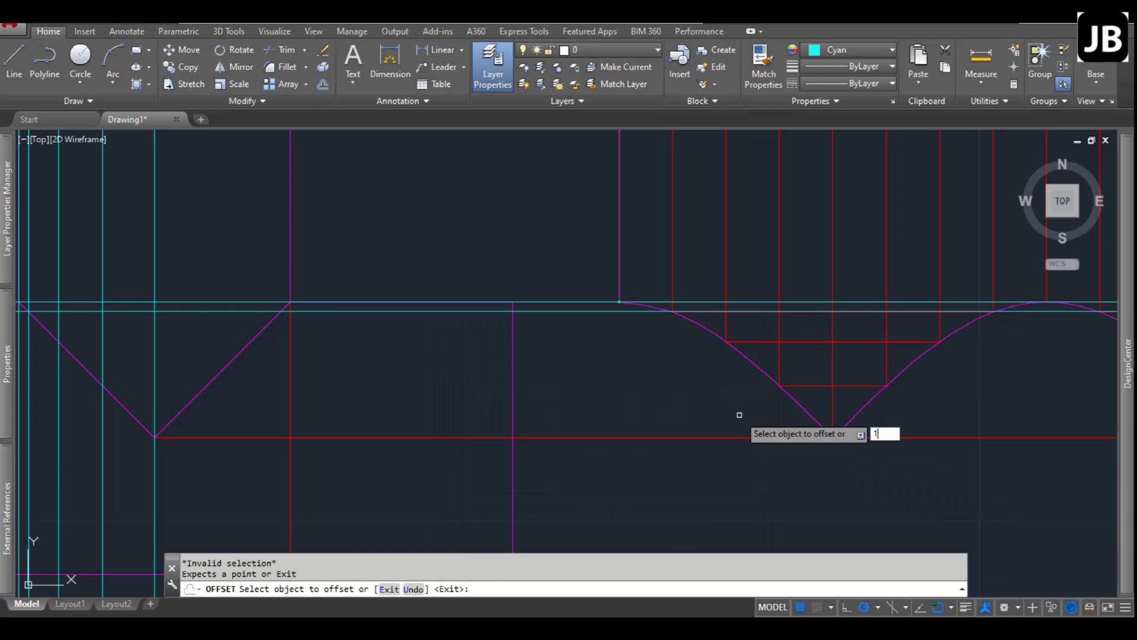
{"action": "left_click", "coordinate": [547, 301]}
{"action": "left_click", "coordinate": [548, 342]}
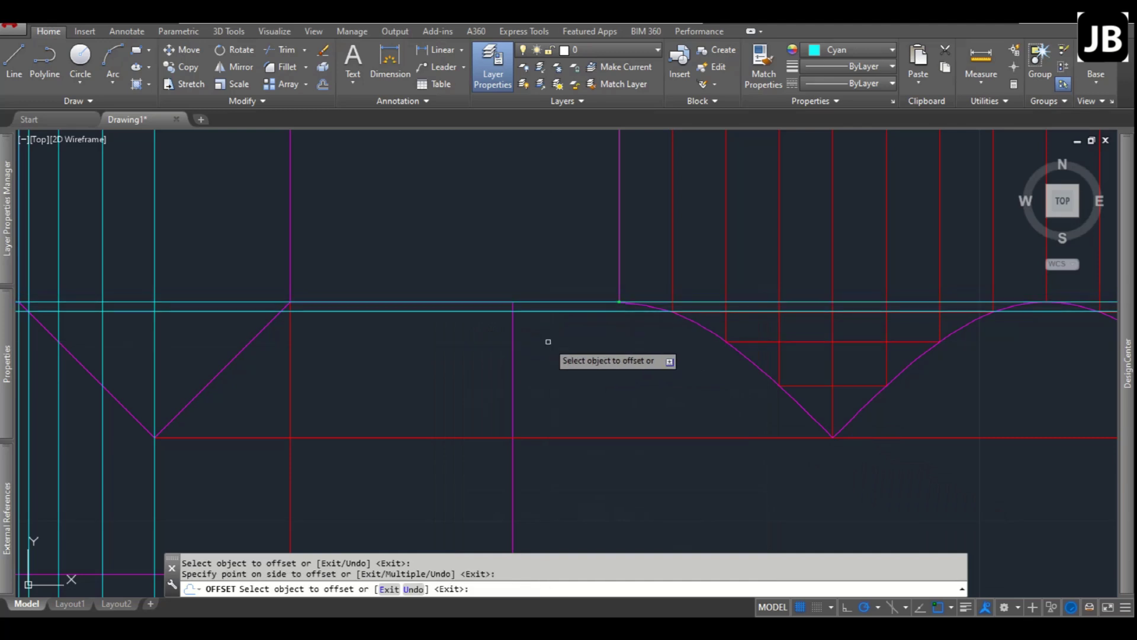
{"action": "key", "text": "Escape"}
Offset a copy of the cyan line 1.625 below it.
{"action": "type", "text": "o"}
{"action": "key", "text": "Return"}
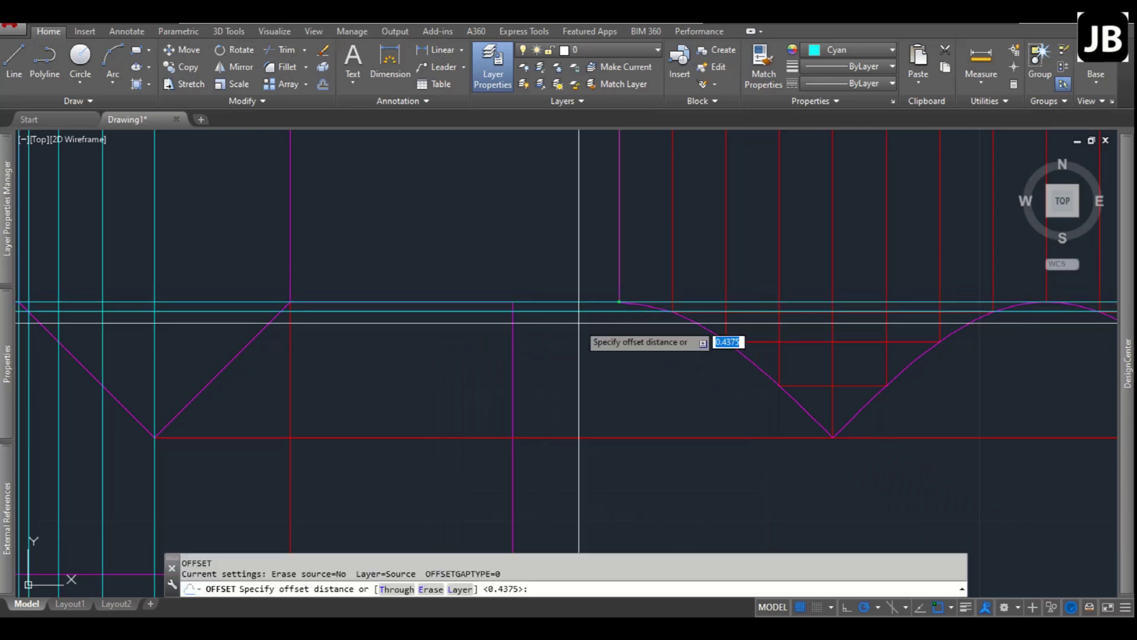
{"action": "key", "text": "Return"}
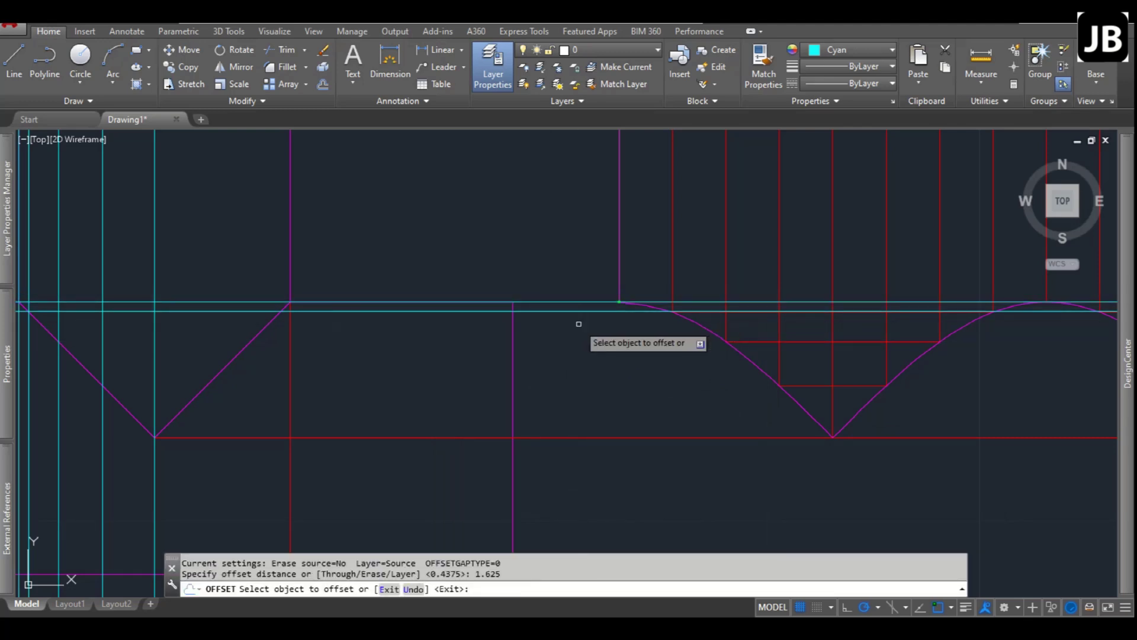
{"action": "left_click", "coordinate": [571, 302]}
{"action": "left_click", "coordinate": [569, 327]}
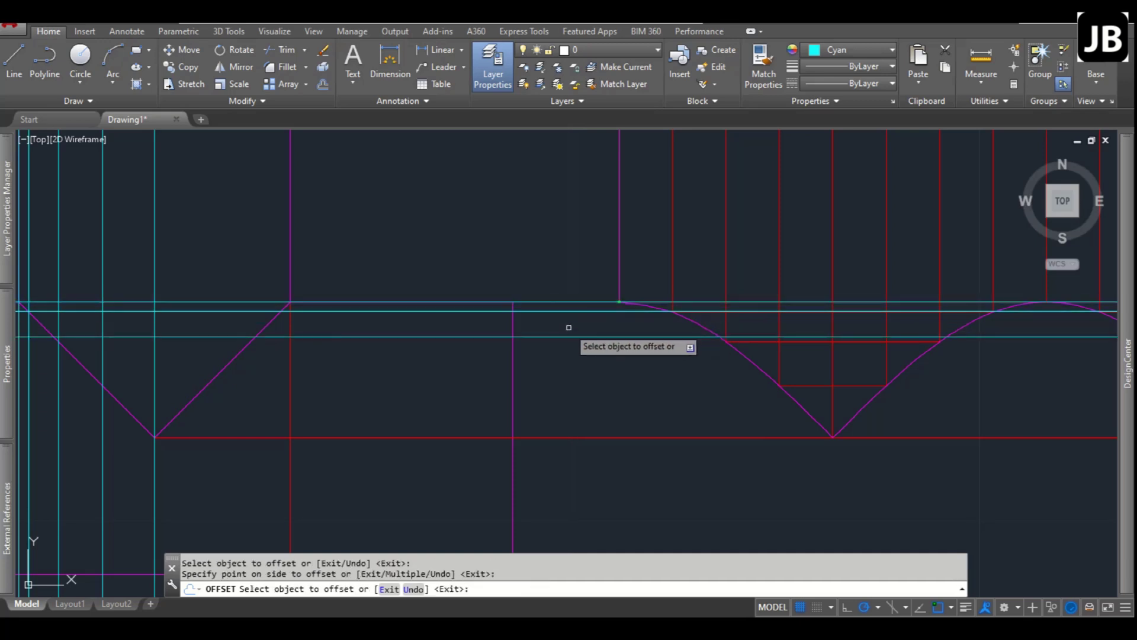
{"action": "key", "text": "Escape"}
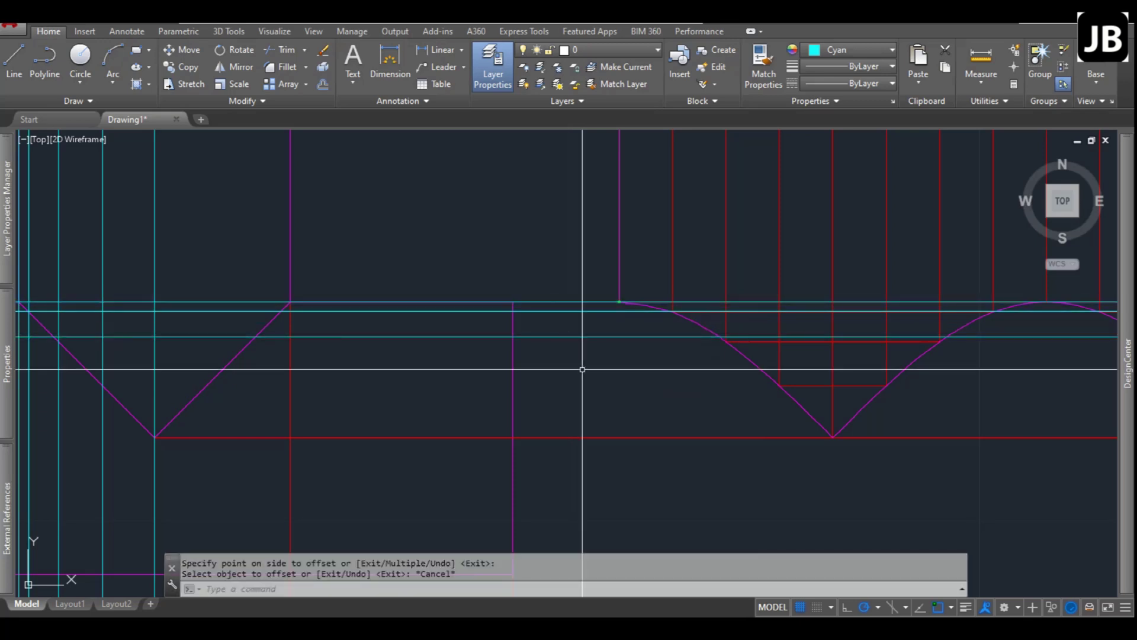
Offset the cyan line 3.25 below itself.
{"action": "key", "text": "Return"}
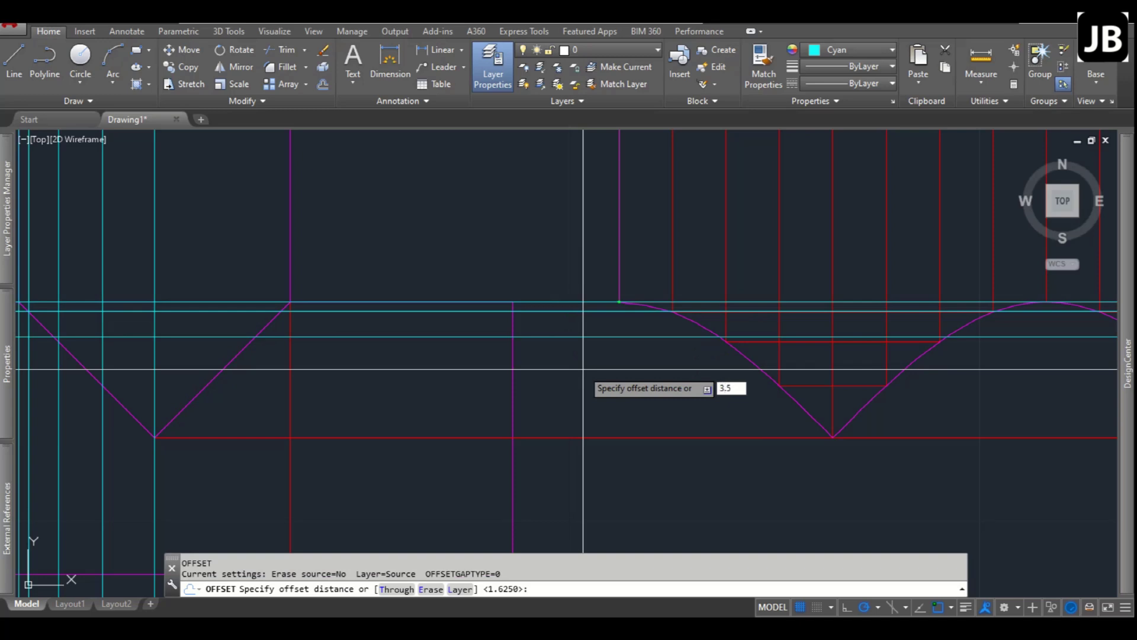
{"action": "type", "text": "3.25"}
{"action": "key", "text": "Return"}
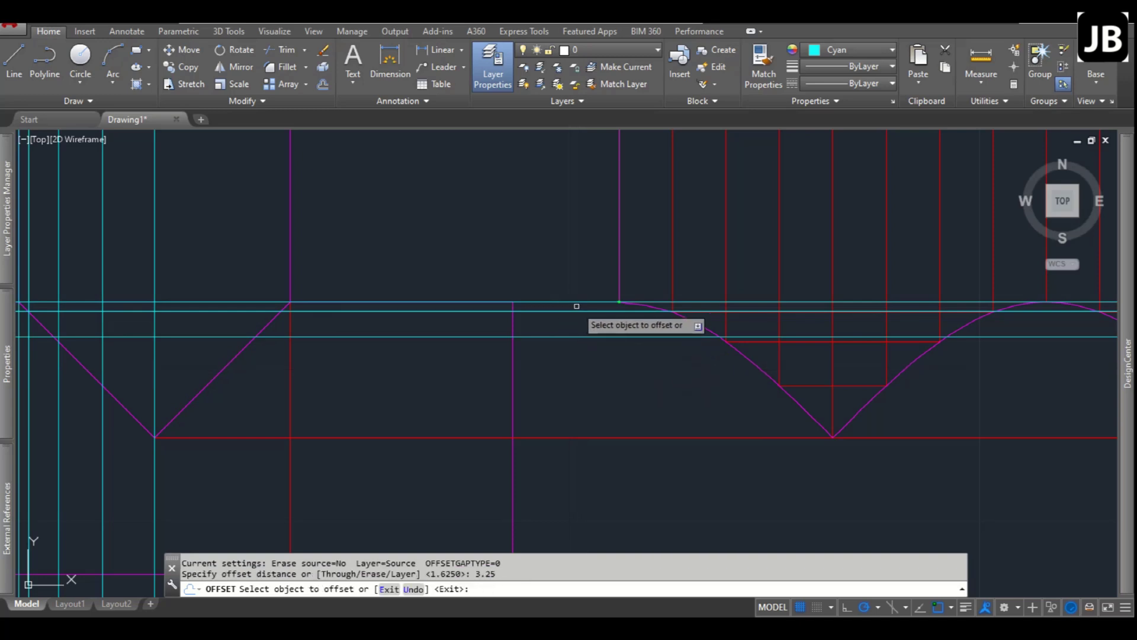
{"action": "left_click", "coordinate": [578, 310]}
{"action": "left_click", "coordinate": [582, 322]}
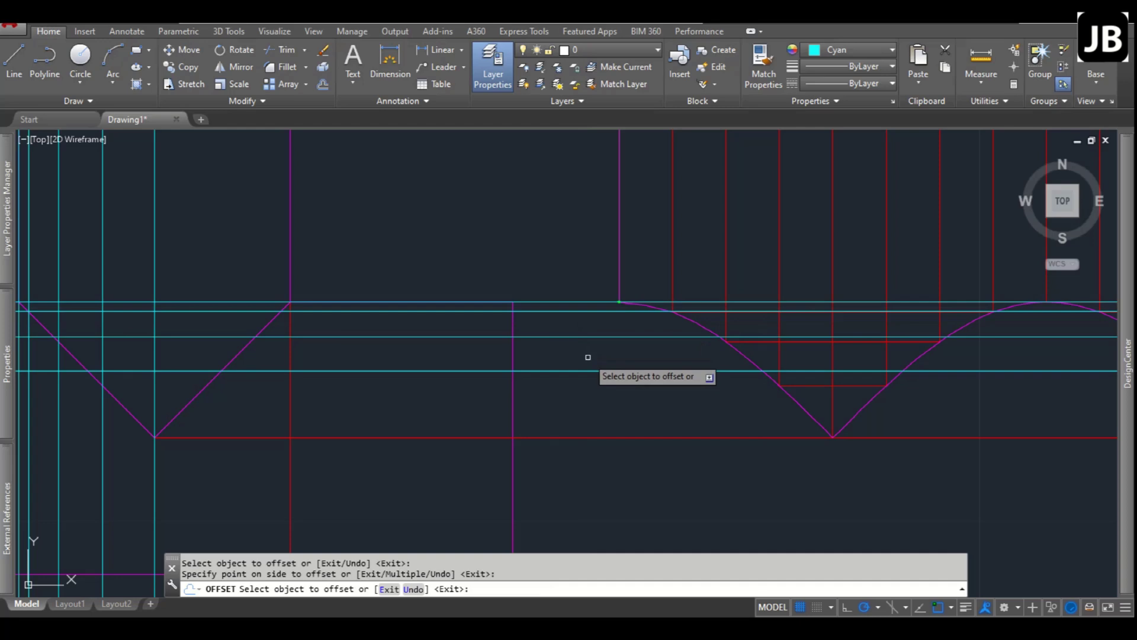
{"action": "key", "text": "Escape"}
Offset the top cyan line 4.25 below itself.
{"action": "type", "text": "o"}
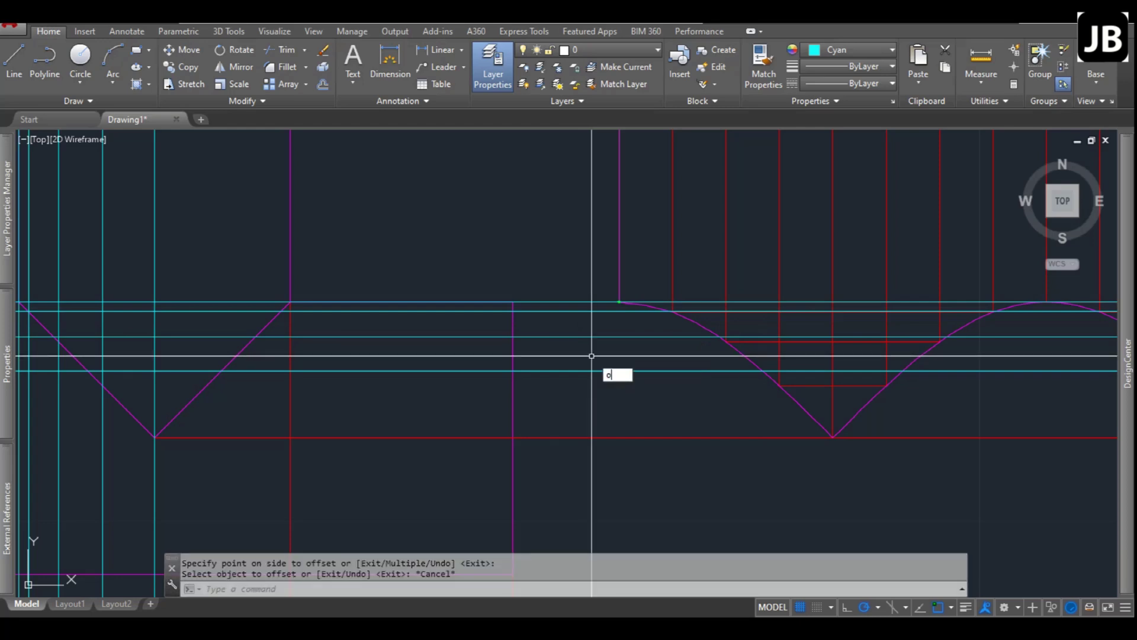
{"action": "key", "text": "Return"}
{"action": "type", "text": "4.25"}
{"action": "key", "text": "Return"}
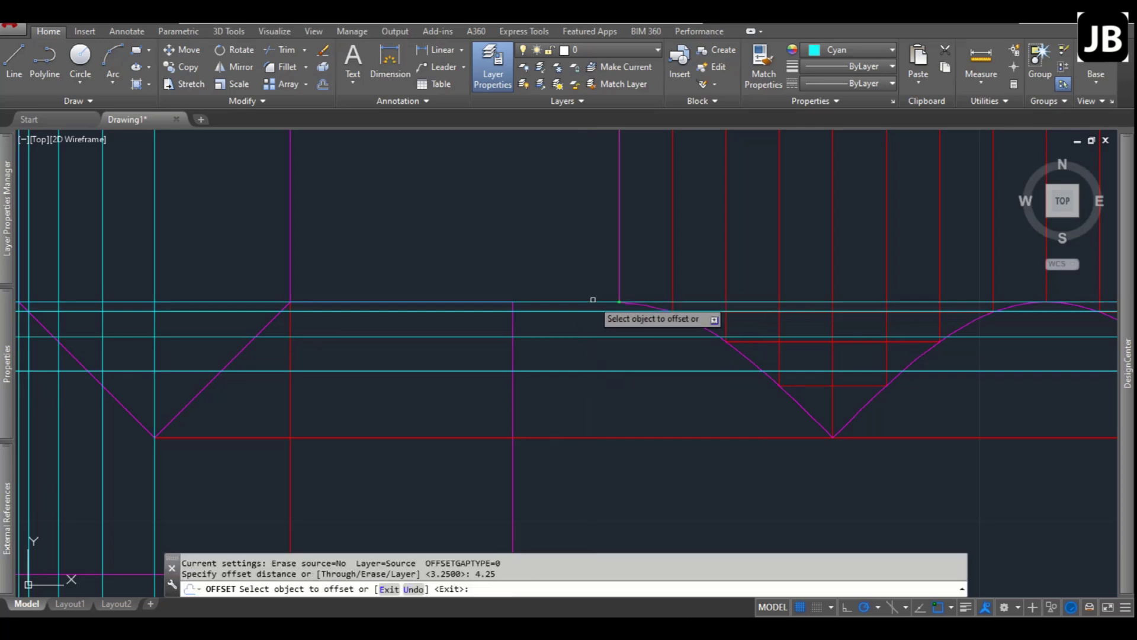
{"action": "left_click", "coordinate": [593, 299]}
{"action": "left_click", "coordinate": [593, 350]}
{"action": "scroll", "coordinate": [575, 325], "scroll_direction": "down", "scroll_amount": 2}
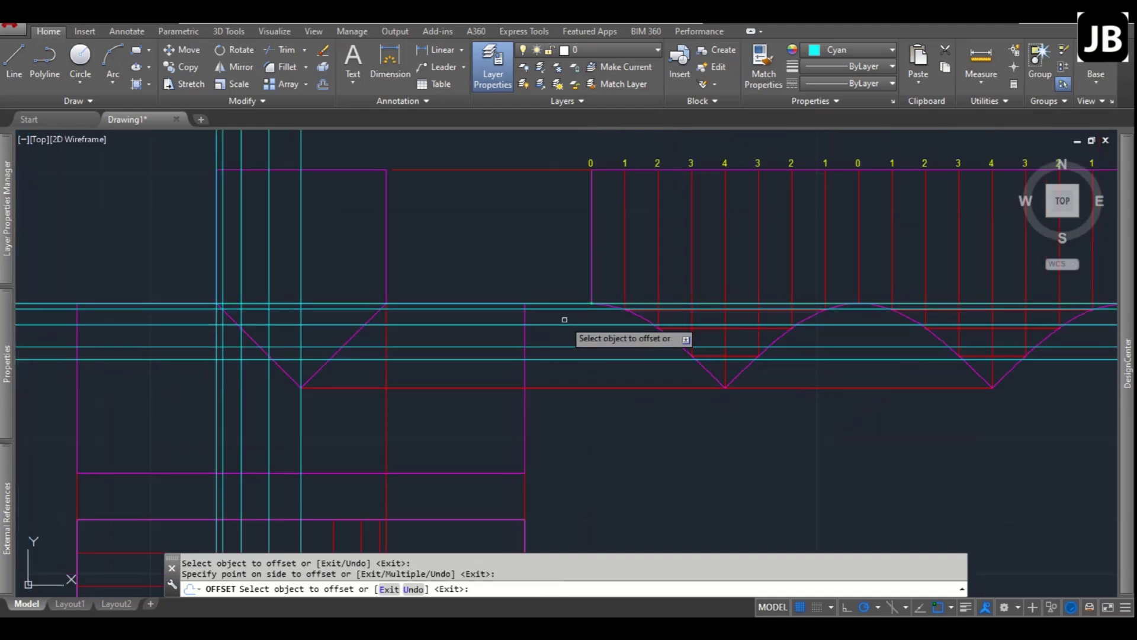
{"action": "key", "text": "Escape"}
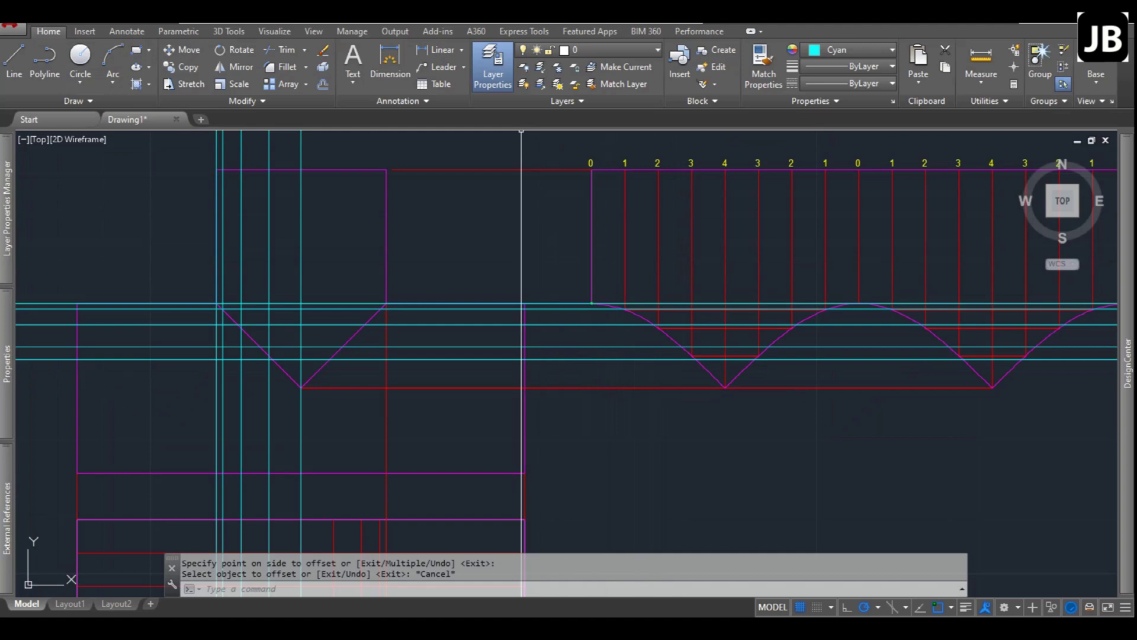
Start a fitted spline from the extra drawing tools, then cancel it.
{"action": "left_click", "coordinate": [73, 100]}
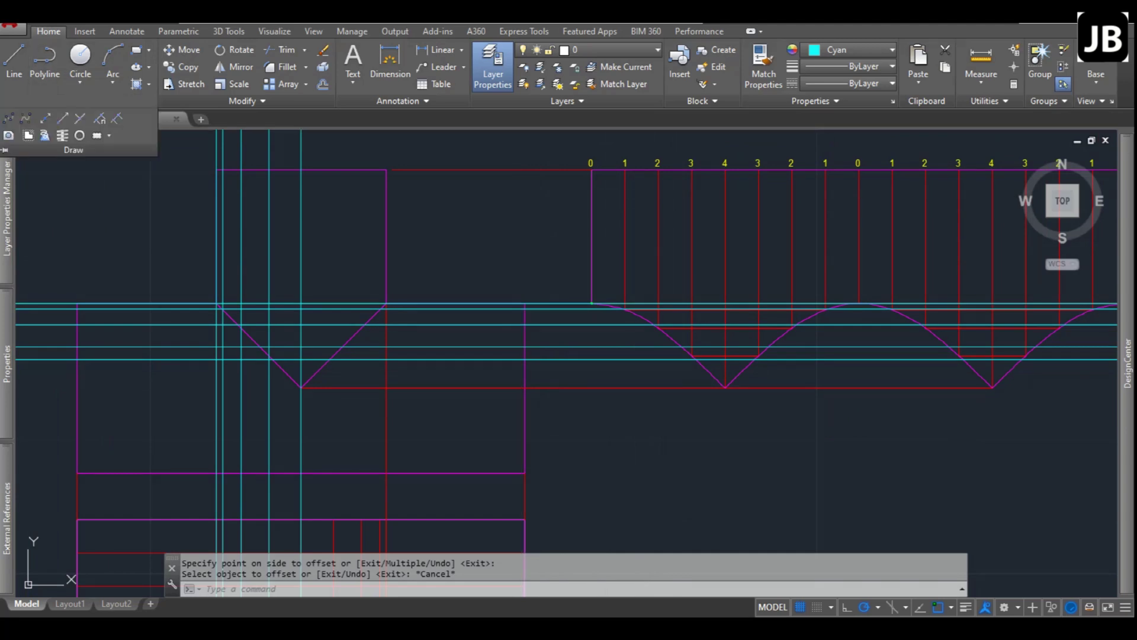
{"action": "left_click", "coordinate": [9, 118]}
{"action": "scroll", "coordinate": [630, 355], "scroll_direction": "up", "scroll_amount": 6}
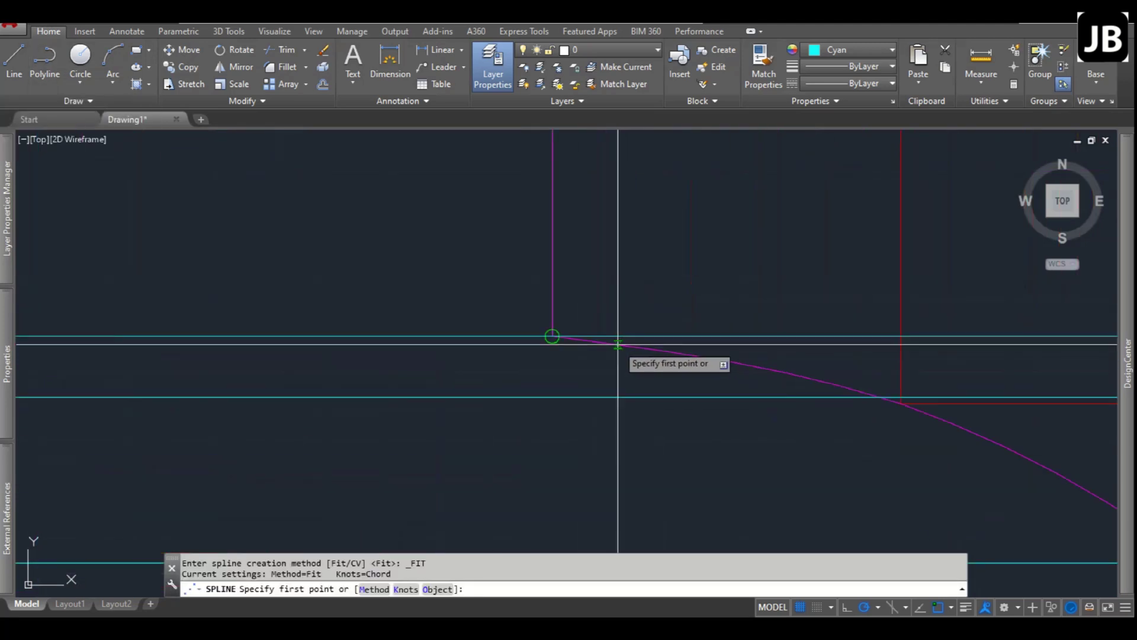
{"action": "key", "text": "Escape"}
{"action": "scroll", "coordinate": [595, 325], "scroll_direction": "up", "scroll_amount": 2}
Copy the cyan line from the curve's start to the first four curve intersections.
{"action": "left_click", "coordinate": [576, 323]}
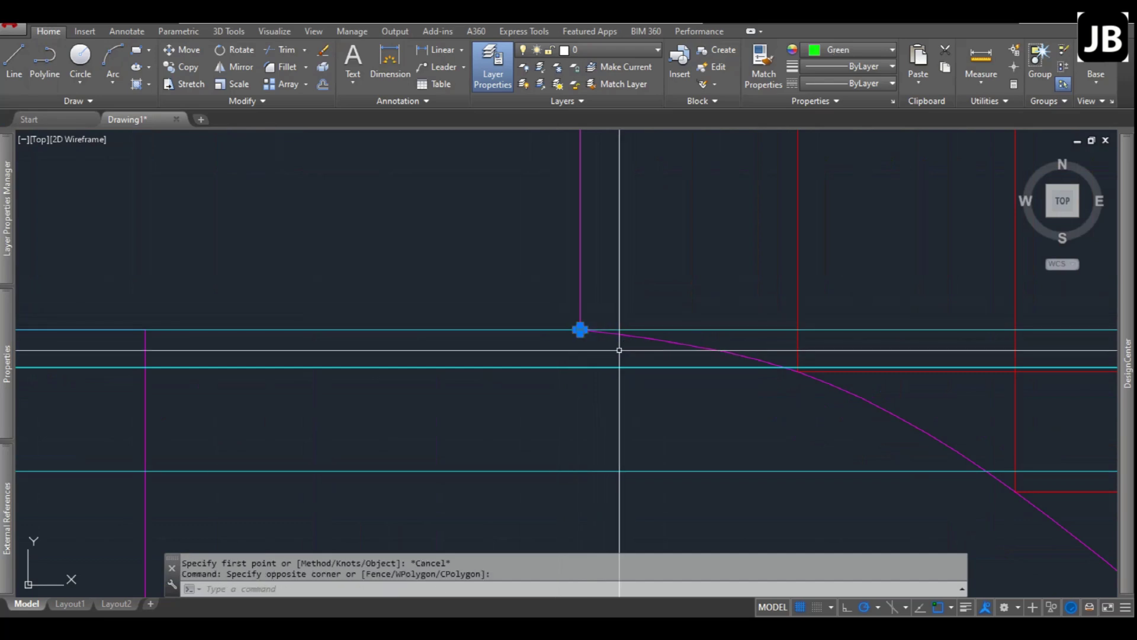
{"action": "key", "text": "Return"}
{"action": "scroll", "coordinate": [619, 329], "scroll_direction": "up", "scroll_amount": 2}
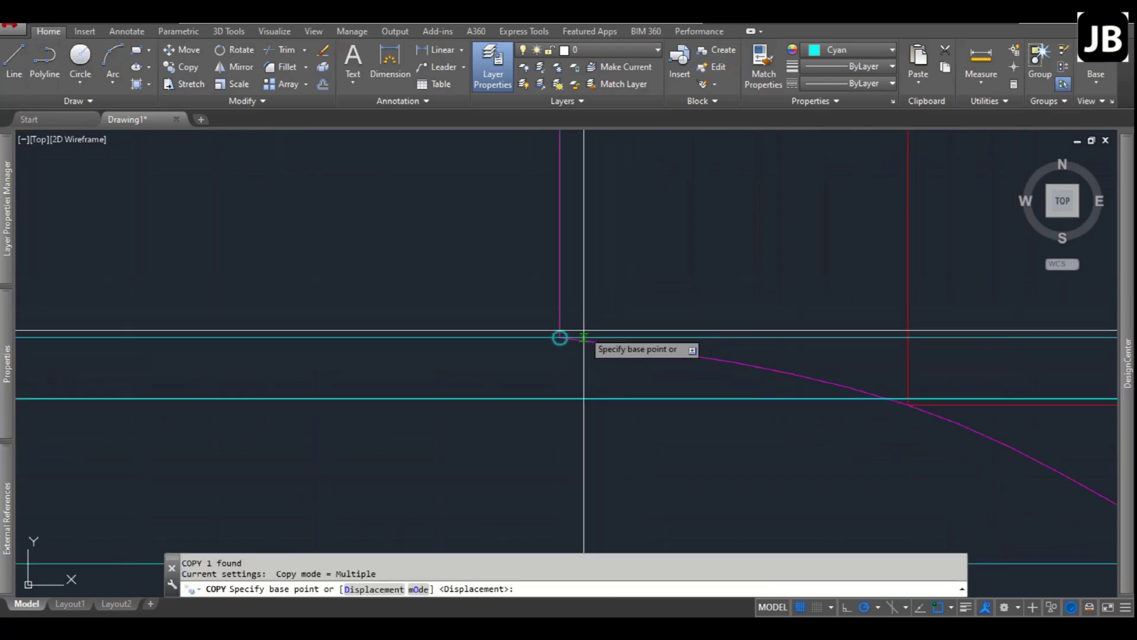
{"action": "left_click", "coordinate": [560, 337]}
{"action": "scroll", "coordinate": [677, 333], "scroll_direction": "down", "scroll_amount": 3}
{"action": "scroll", "coordinate": [622, 247], "scroll_direction": "up", "scroll_amount": 4}
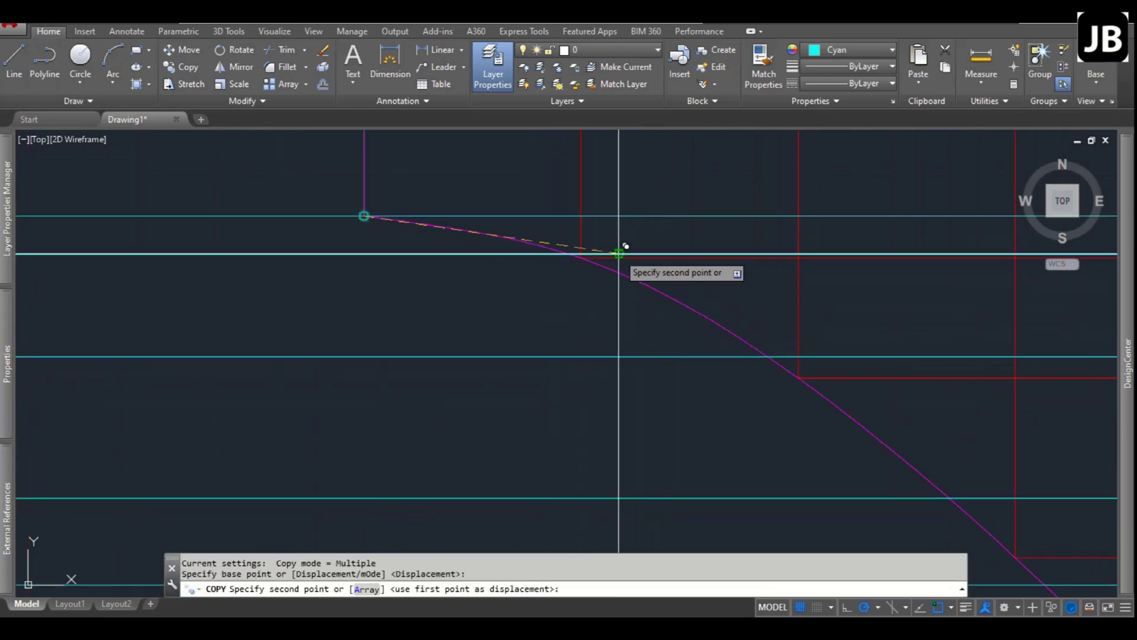
{"action": "left_click", "coordinate": [535, 229]}
{"action": "scroll", "coordinate": [680, 300], "scroll_direction": "down", "scroll_amount": 3}
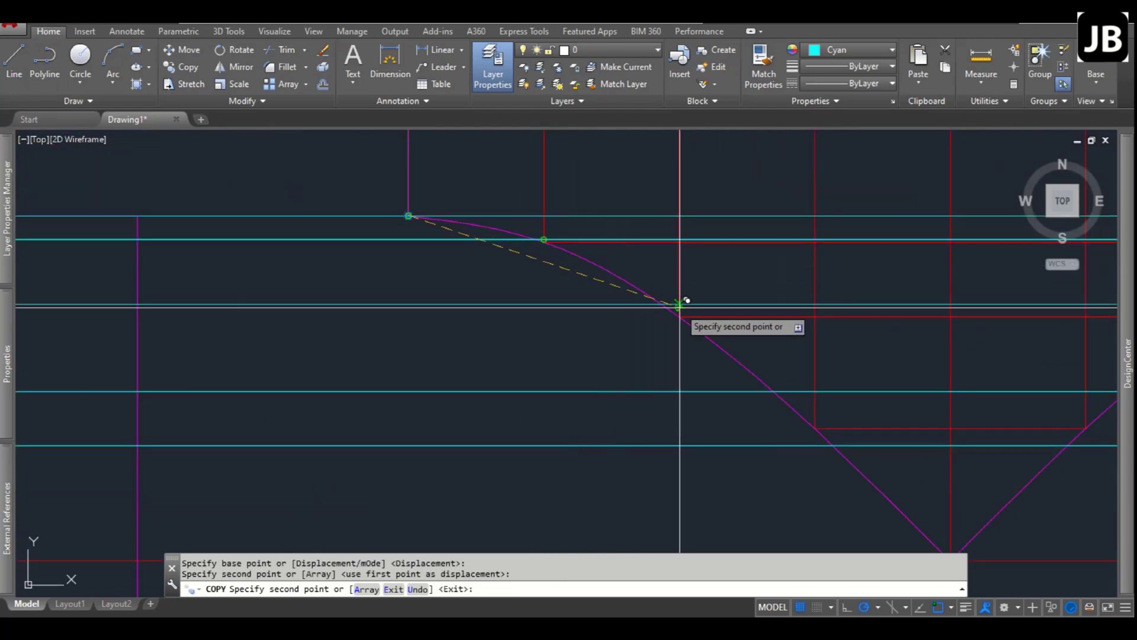
{"action": "scroll", "coordinate": [673, 300], "scroll_direction": "up", "scroll_amount": 3}
{"action": "left_click", "coordinate": [674, 291]}
{"action": "scroll", "coordinate": [655, 284], "scroll_direction": "down", "scroll_amount": 3}
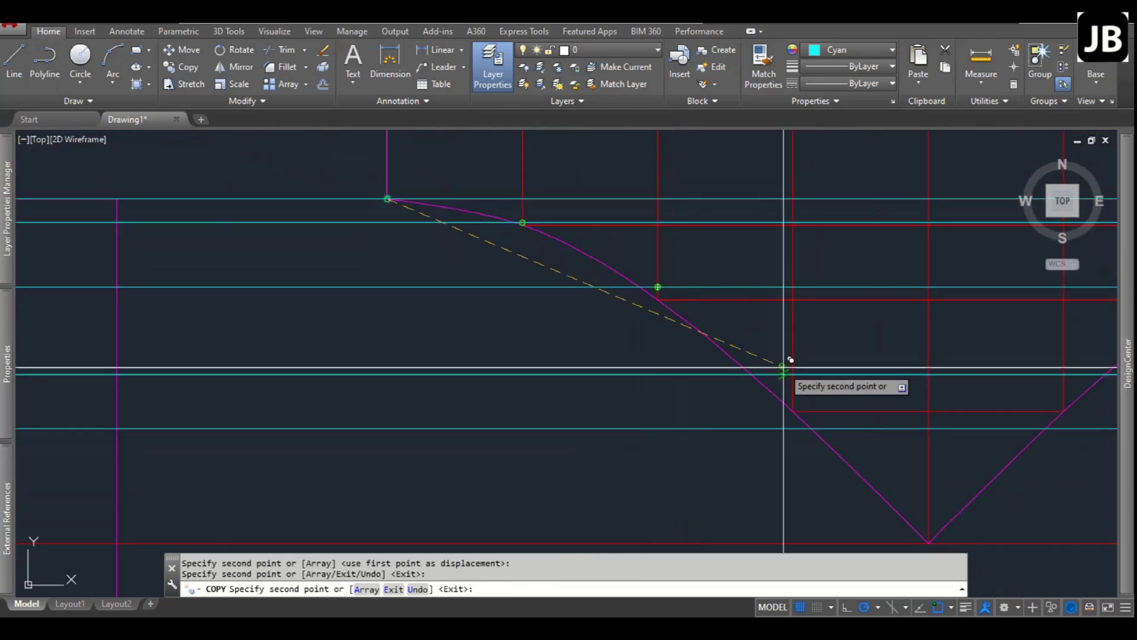
{"action": "left_click", "coordinate": [794, 375]}
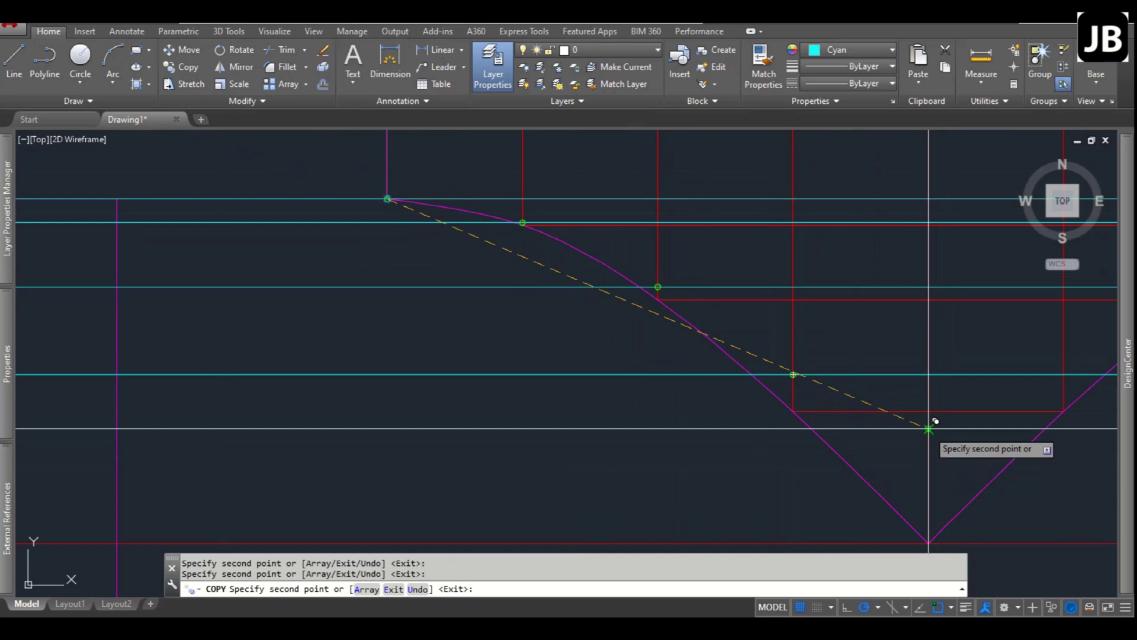
{"action": "left_click", "coordinate": [927, 430]}
Copy the cyan line to the six remaining curve intersections along its rising side.
{"action": "scroll", "coordinate": [739, 421], "scroll_direction": "down", "scroll_amount": 2}
{"action": "scroll", "coordinate": [844, 398], "scroll_direction": "up", "scroll_amount": 2}
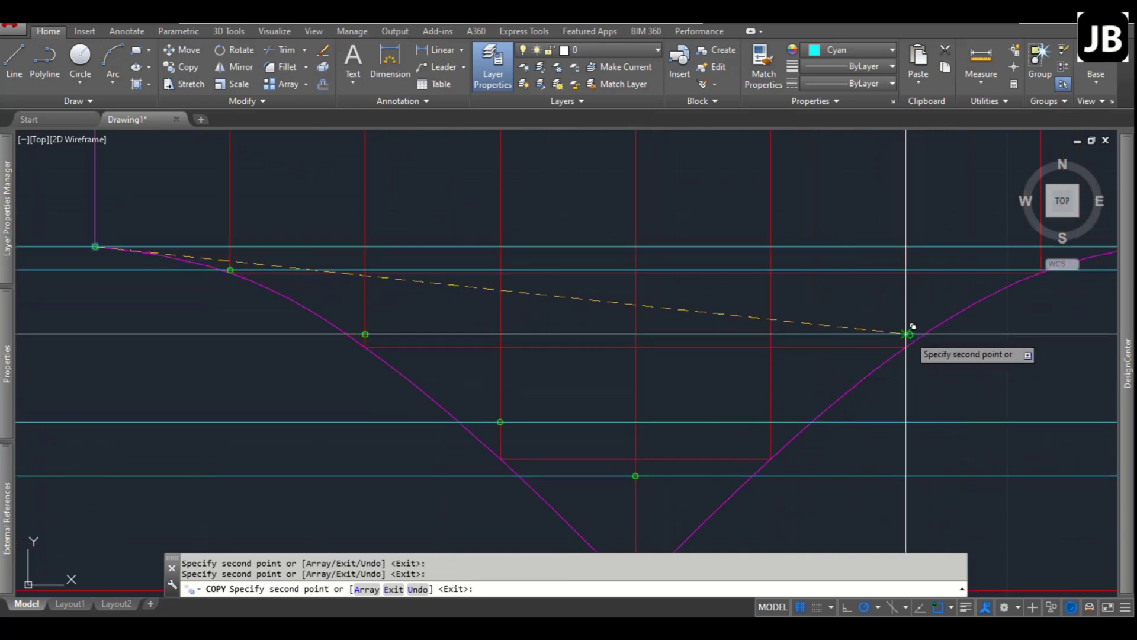
{"action": "left_click", "coordinate": [771, 422]}
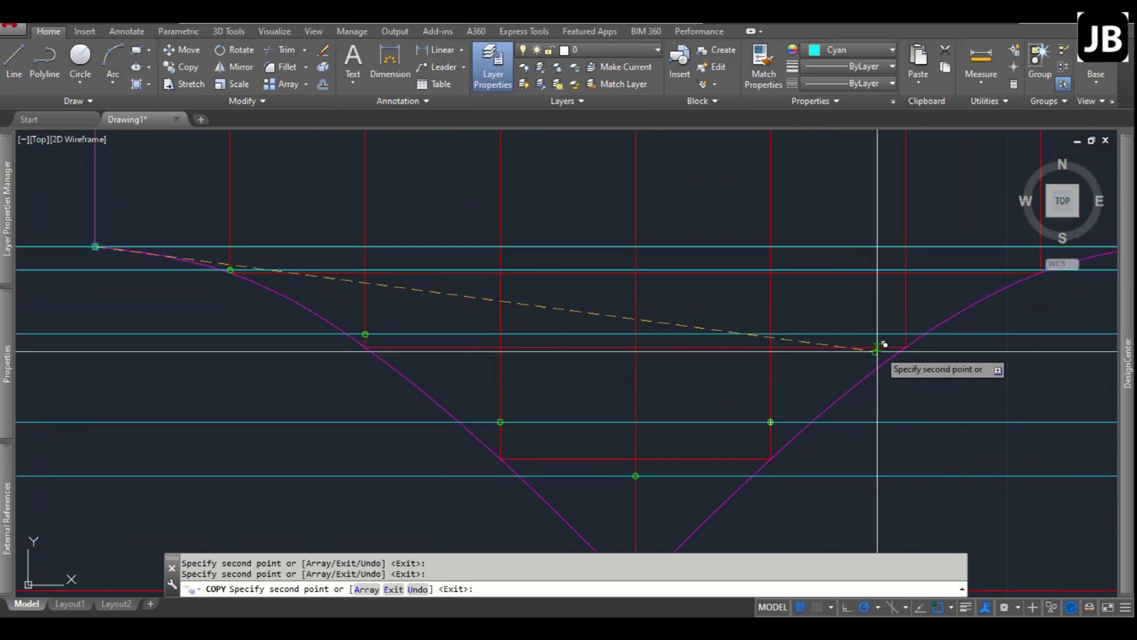
{"action": "left_click", "coordinate": [906, 334]}
{"action": "scroll", "coordinate": [902, 285], "scroll_direction": "up", "scroll_amount": 2}
{"action": "scroll", "coordinate": [936, 291], "scroll_direction": "down", "scroll_amount": 3}
{"action": "scroll", "coordinate": [947, 296], "scroll_direction": "up", "scroll_amount": 5}
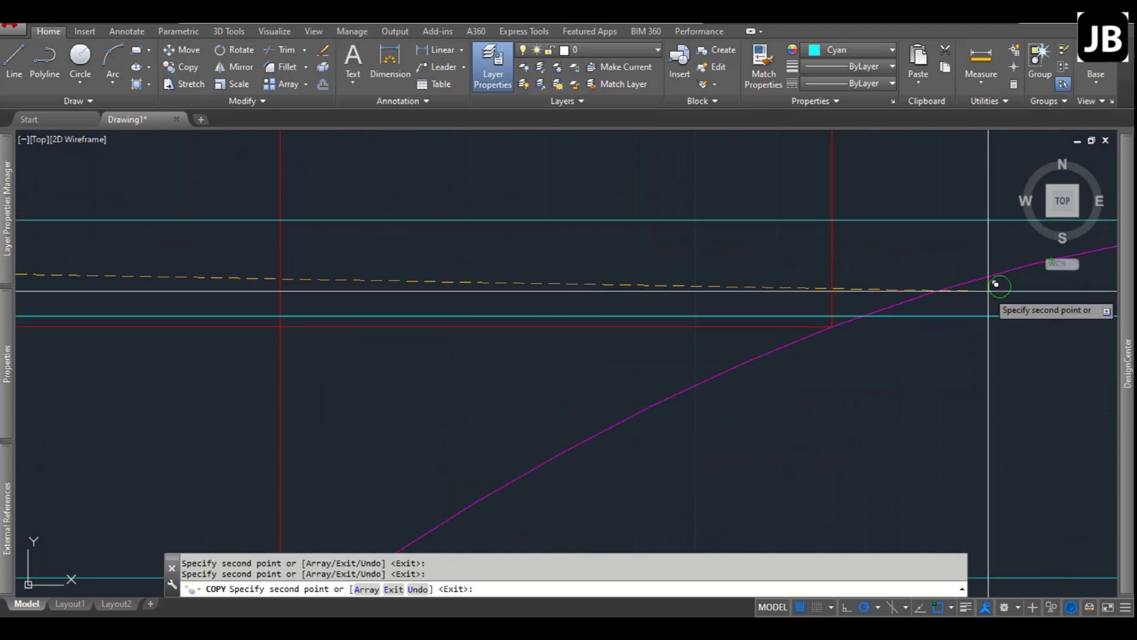
{"action": "scroll", "coordinate": [620, 304], "scroll_direction": "down", "scroll_amount": 2}
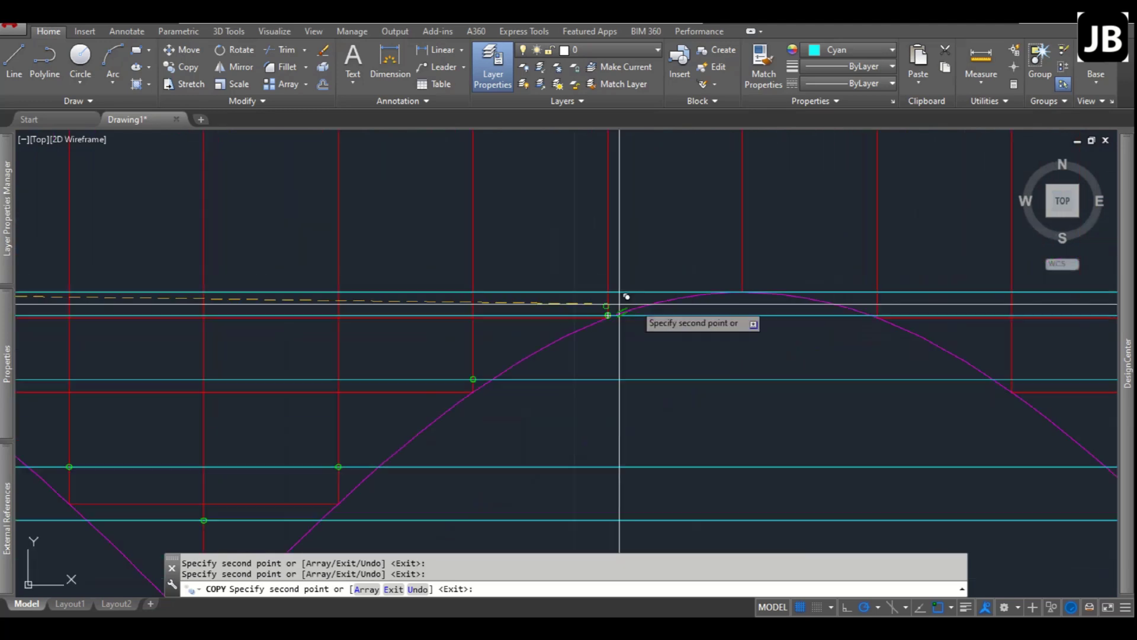
{"action": "left_click", "coordinate": [742, 291]}
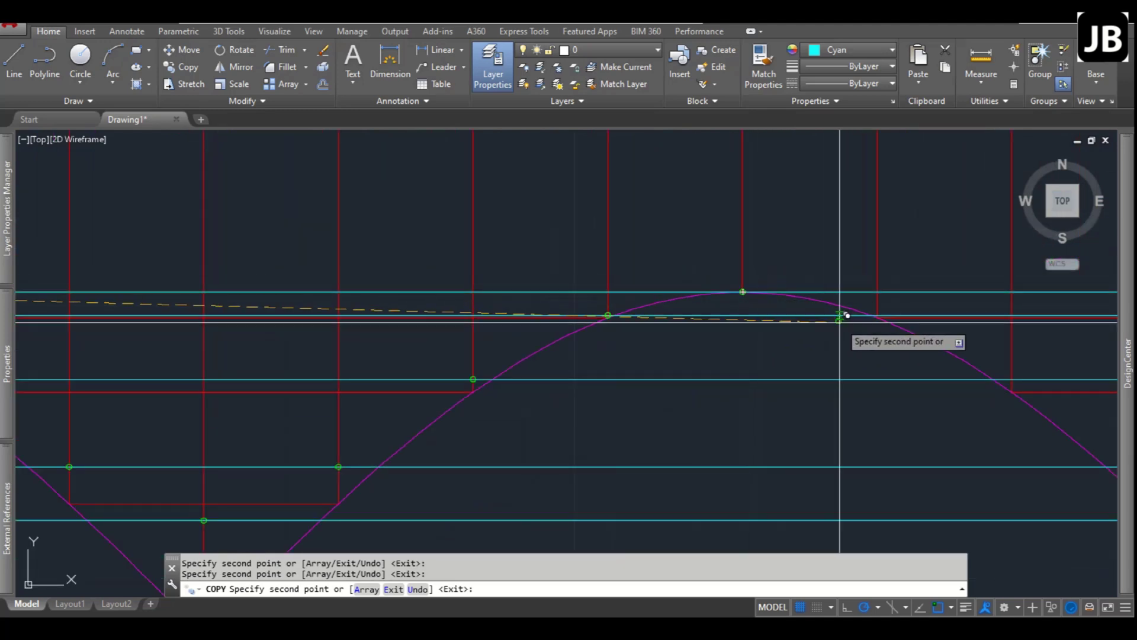
{"action": "scroll", "coordinate": [877, 315], "scroll_direction": "up", "scroll_amount": 5}
{"action": "left_click", "coordinate": [878, 315]}
{"action": "scroll", "coordinate": [790, 308], "scroll_direction": "down", "scroll_amount": 3}
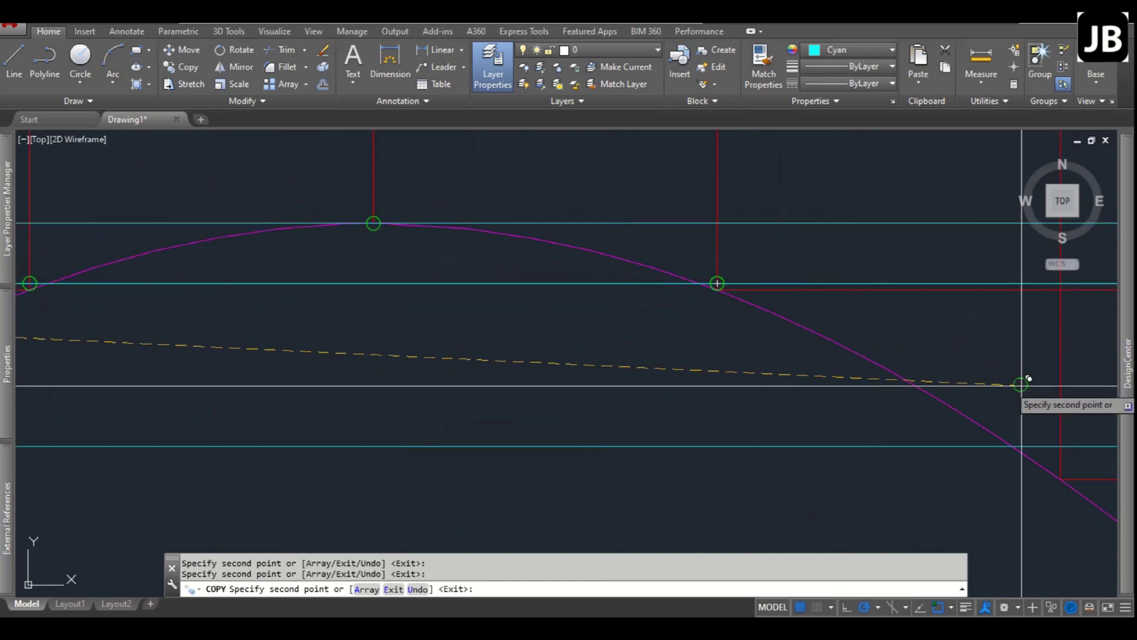
{"action": "scroll", "coordinate": [652, 335], "scroll_direction": "down", "scroll_amount": 3}
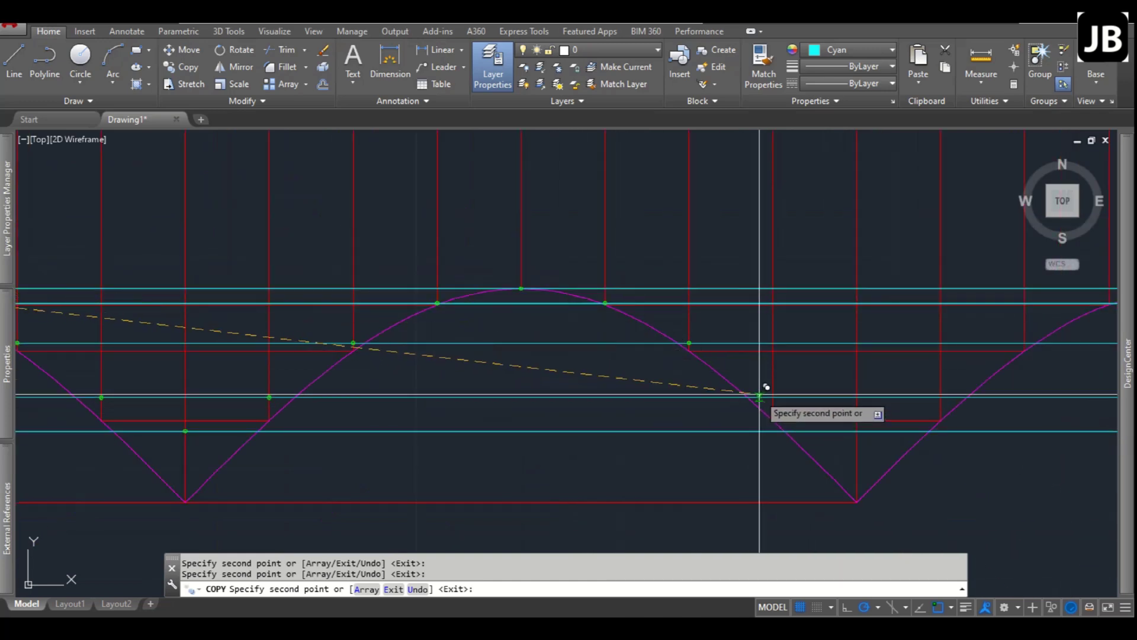
{"action": "left_click", "coordinate": [855, 431]}
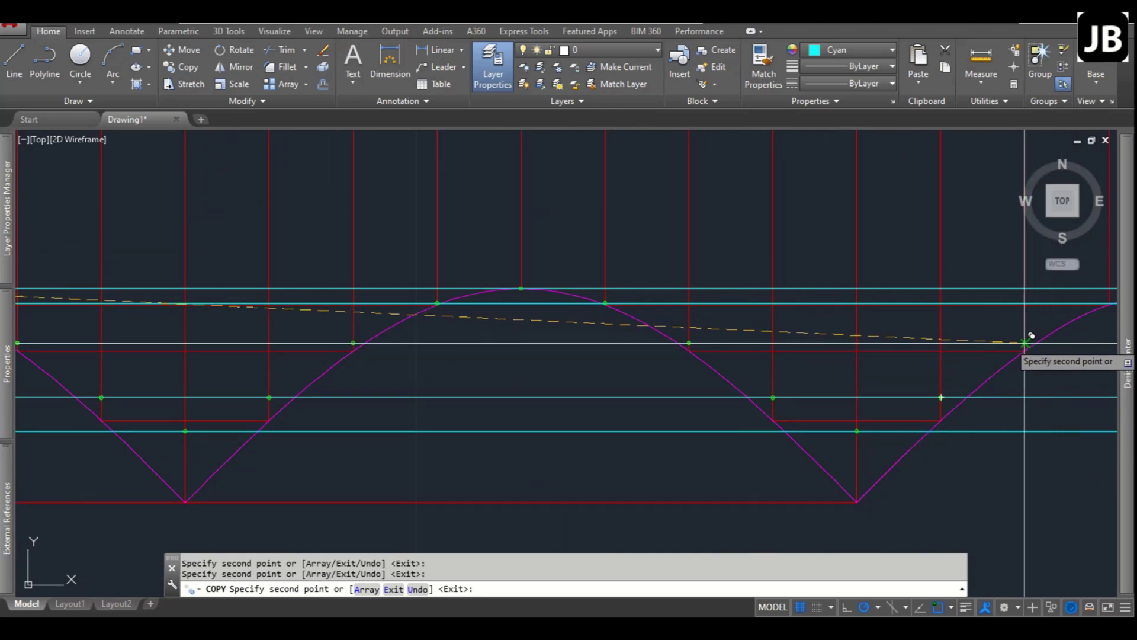
{"action": "scroll", "coordinate": [929, 343], "scroll_direction": "up", "scroll_amount": 4}
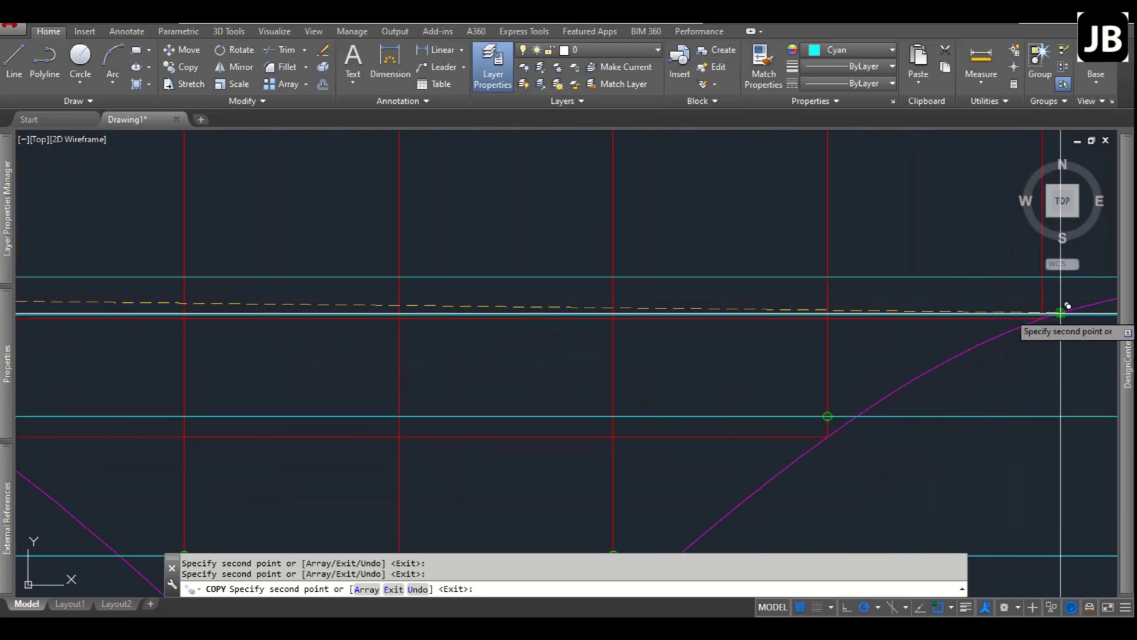
{"action": "left_click", "coordinate": [1059, 310]}
{"action": "scroll", "coordinate": [599, 274], "scroll_direction": "down", "scroll_amount": 2}
{"action": "scroll", "coordinate": [856, 261], "scroll_direction": "up", "scroll_amount": 2}
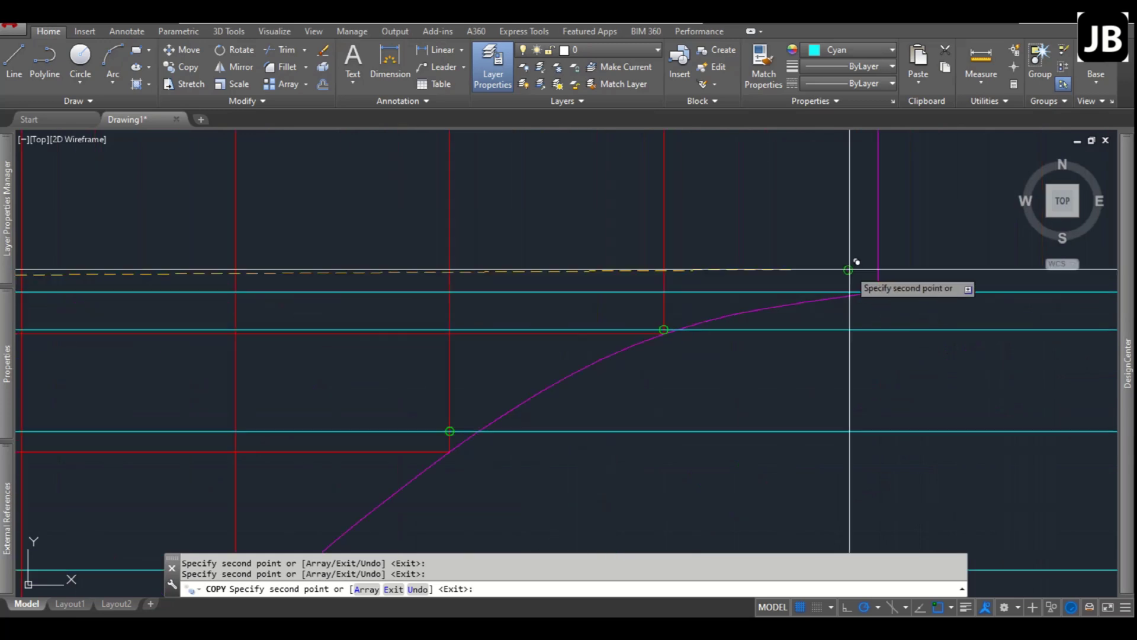
Place the last copy at the curve's top, then start a spline through the first five wave intersections.
{"action": "left_click", "coordinate": [875, 292]}
{"action": "key", "text": "Escape"}
{"action": "key", "text": "Escape"}
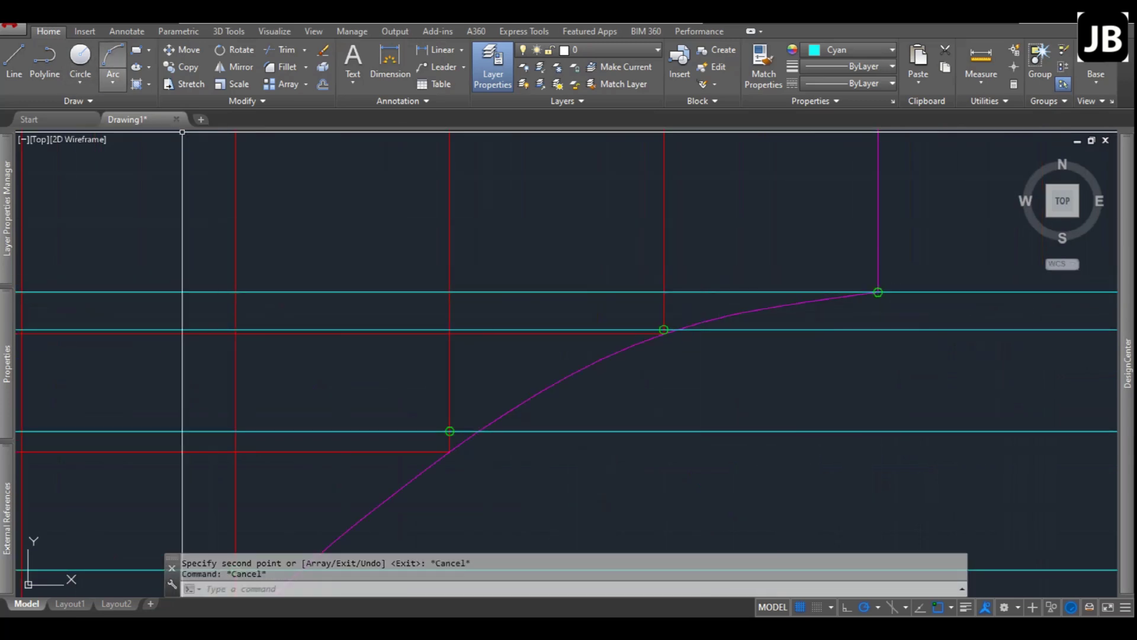
{"action": "left_click", "coordinate": [73, 101]}
{"action": "left_click", "coordinate": [8, 118]}
{"action": "scroll", "coordinate": [553, 381], "scroll_direction": "down", "scroll_amount": 3}
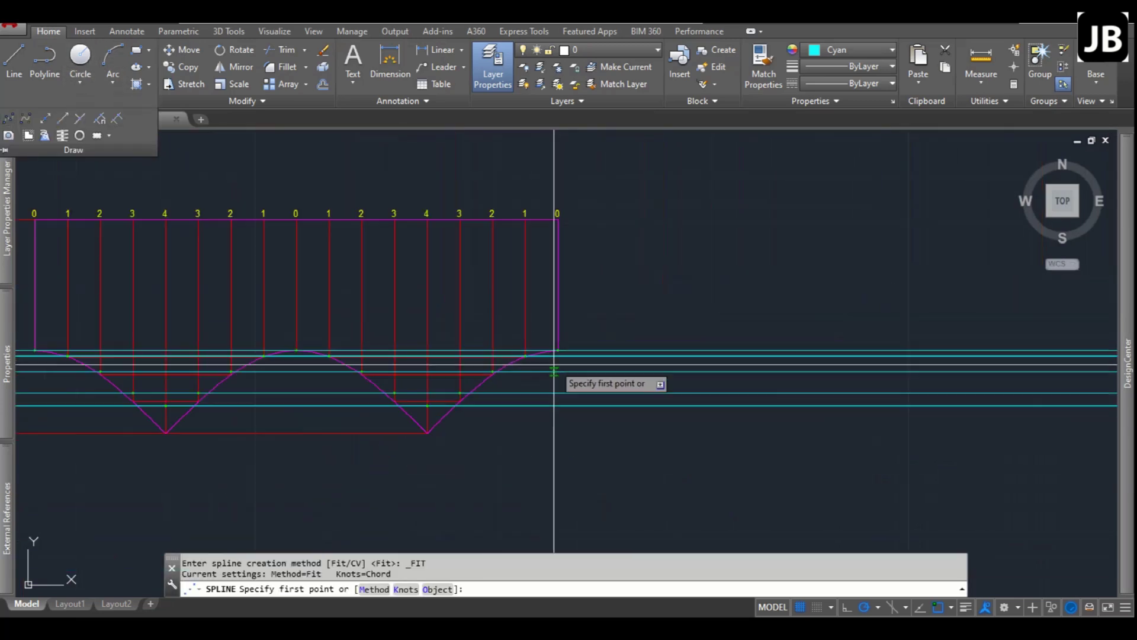
{"action": "scroll", "coordinate": [309, 388], "scroll_direction": "up", "scroll_amount": 4}
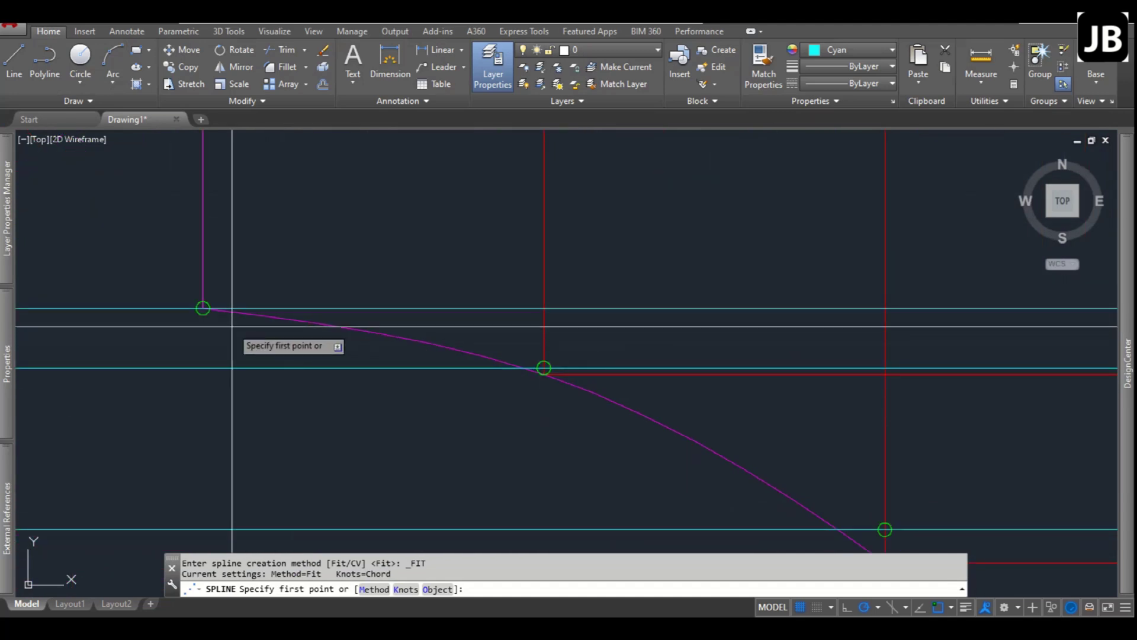
{"action": "left_click", "coordinate": [543, 368]}
{"action": "left_click", "coordinate": [884, 529]}
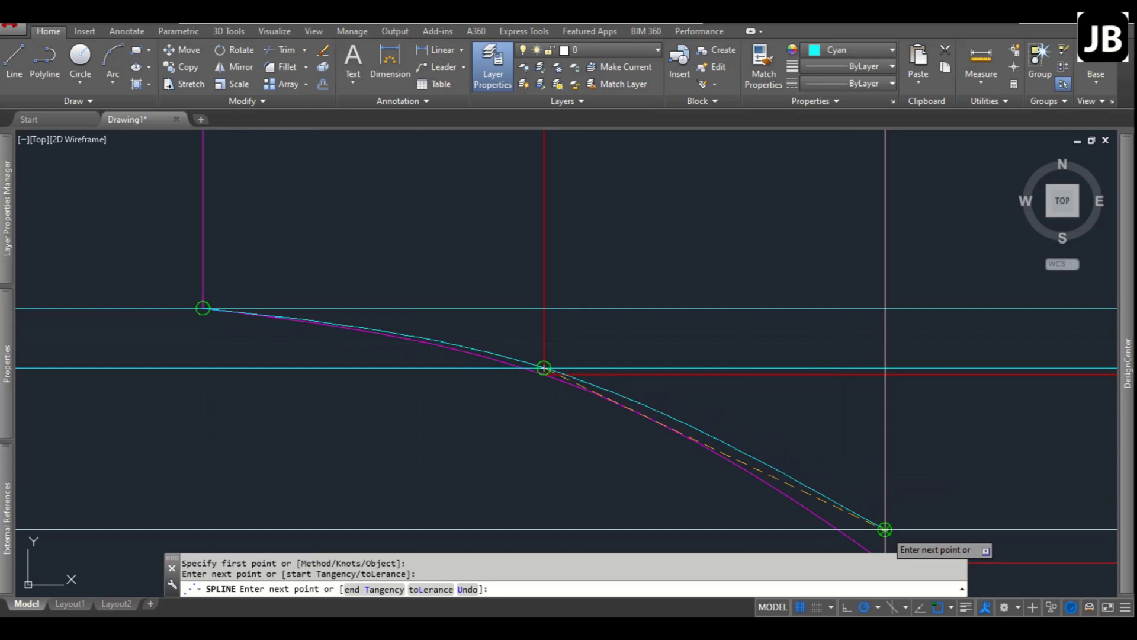
{"action": "scroll", "coordinate": [533, 397], "scroll_direction": "down", "scroll_amount": 5}
{"action": "scroll", "coordinate": [683, 468], "scroll_direction": "up", "scroll_amount": 5}
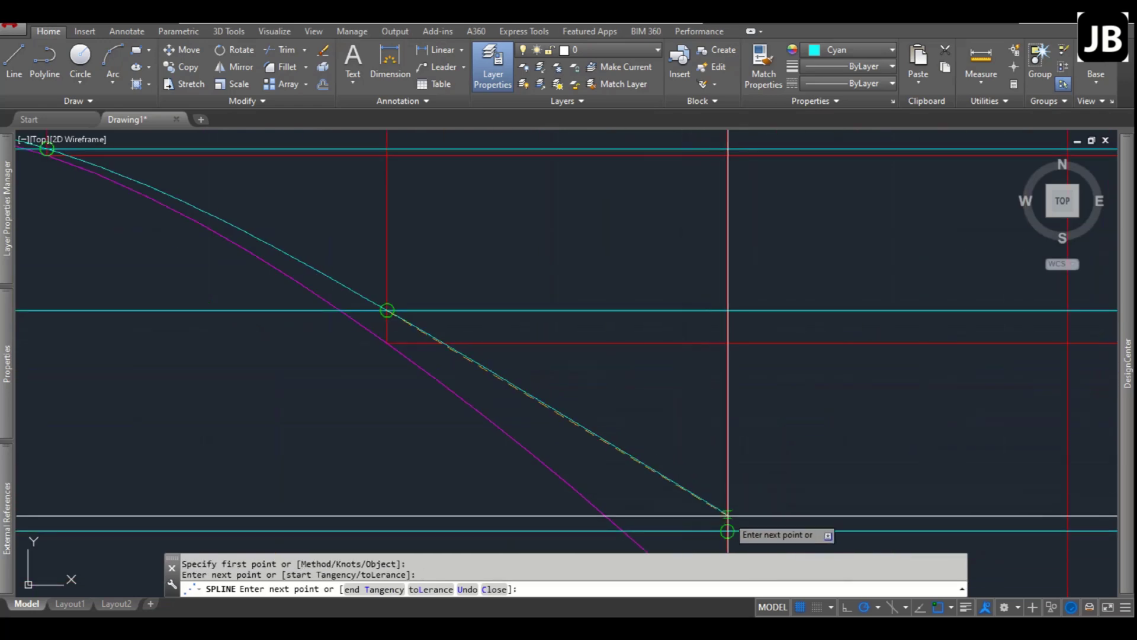
{"action": "left_click", "coordinate": [728, 531]}
{"action": "scroll", "coordinate": [596, 428], "scroll_direction": "down", "scroll_amount": 3}
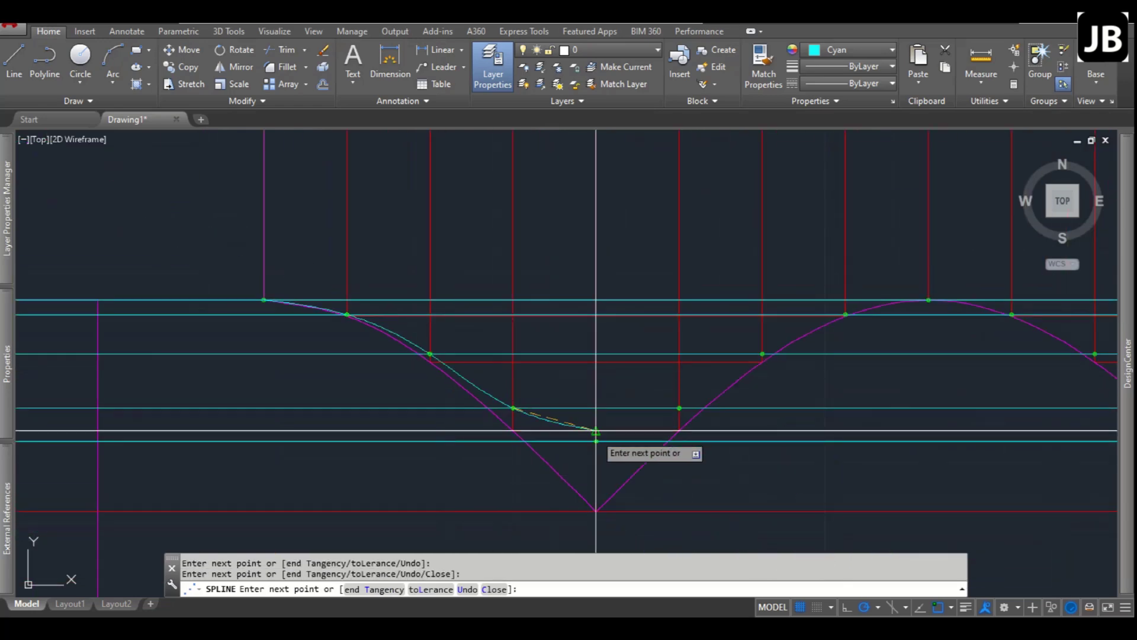
{"action": "scroll", "coordinate": [604, 457], "scroll_direction": "up", "scroll_amount": 3}
{"action": "left_click", "coordinate": [606, 465]}
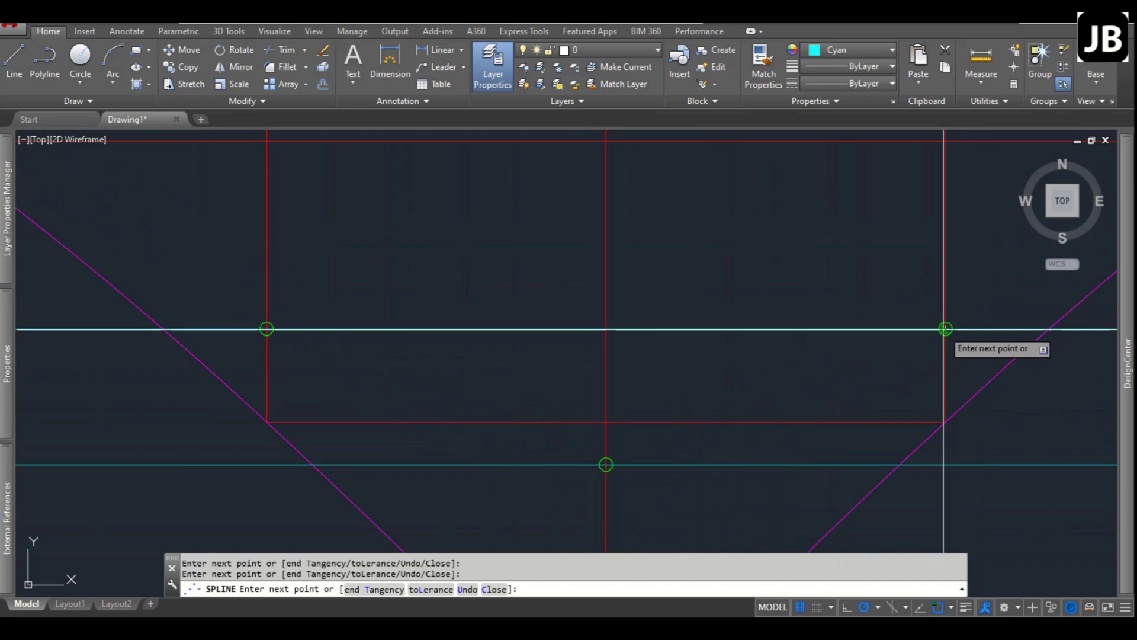
{"action": "scroll", "coordinate": [948, 326], "scroll_direction": "down", "scroll_amount": 5}
{"action": "scroll", "coordinate": [613, 332], "scroll_direction": "up", "scroll_amount": 5}
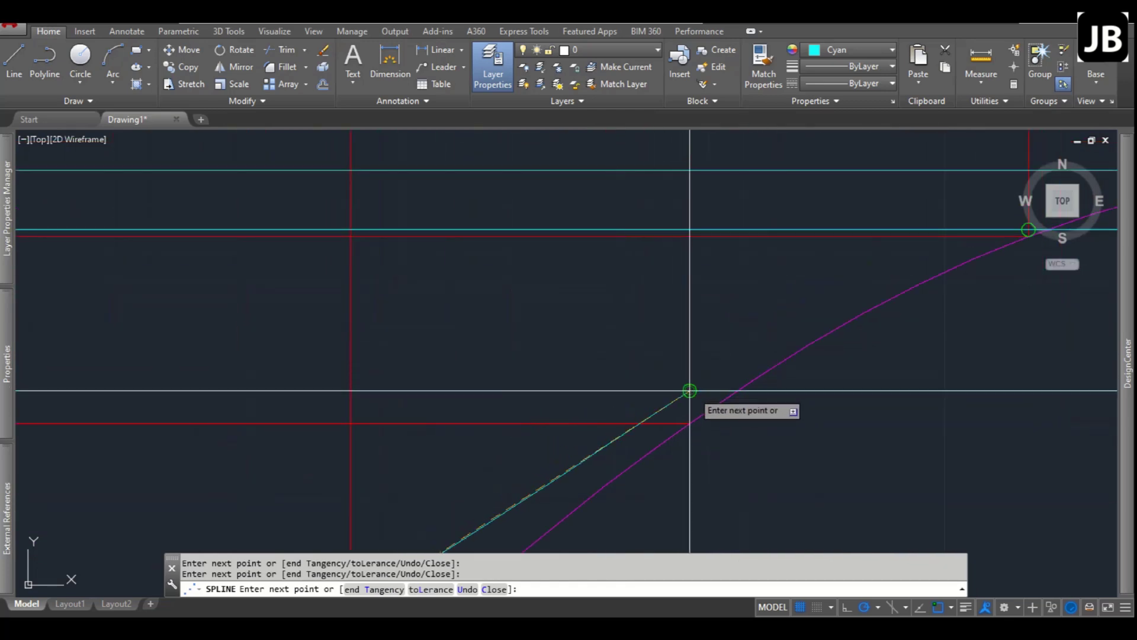
{"action": "left_click", "coordinate": [689, 391]}
{"action": "scroll", "coordinate": [651, 373], "scroll_direction": "down", "scroll_amount": 3}
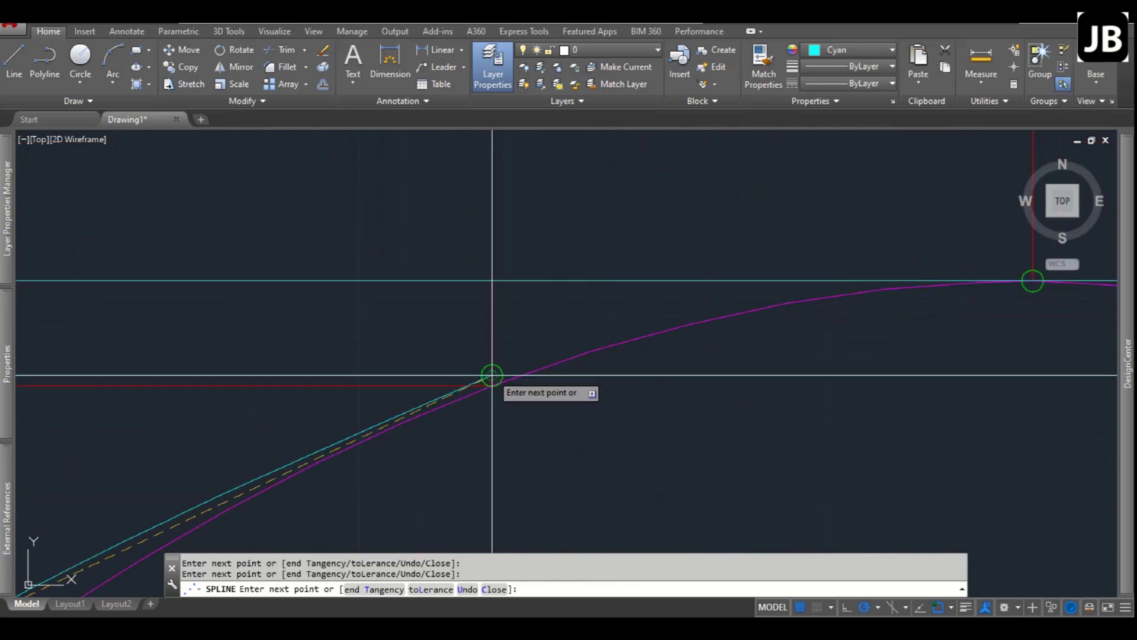
{"action": "scroll", "coordinate": [579, 349], "scroll_direction": "down", "scroll_amount": 2}
{"action": "scroll", "coordinate": [826, 313], "scroll_direction": "up", "scroll_amount": 2}
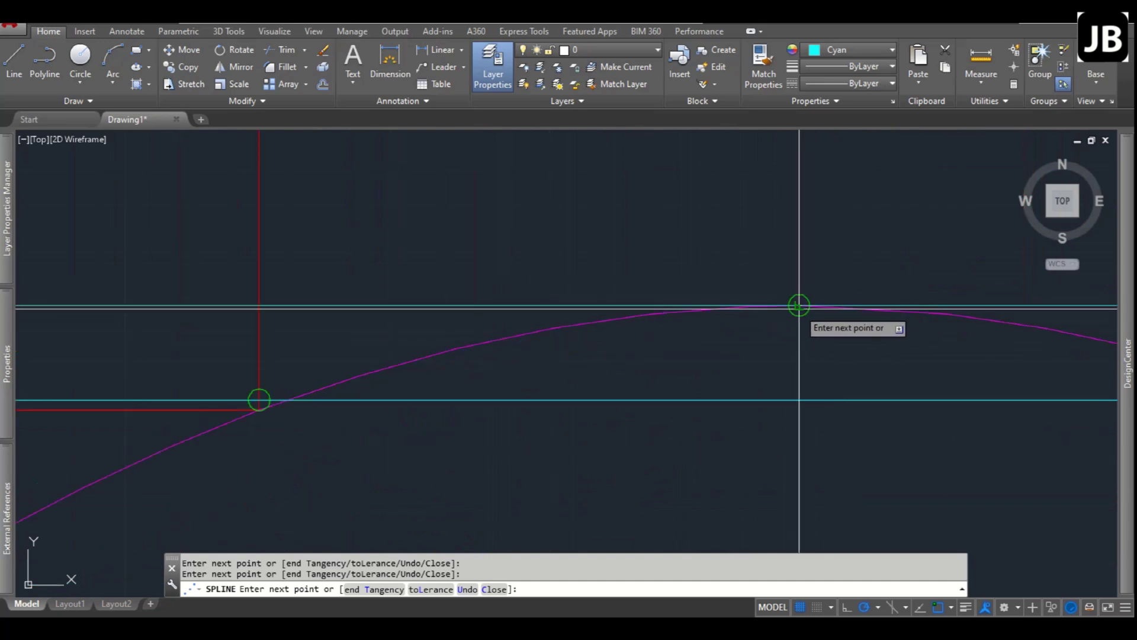
Continue the spline through the wave's peak and remaining intersections, ending at the top point.
{"action": "left_click", "coordinate": [799, 305]}
{"action": "scroll", "coordinate": [818, 353], "scroll_direction": "down", "scroll_amount": 3}
{"action": "scroll", "coordinate": [576, 267], "scroll_direction": "up", "scroll_amount": 4}
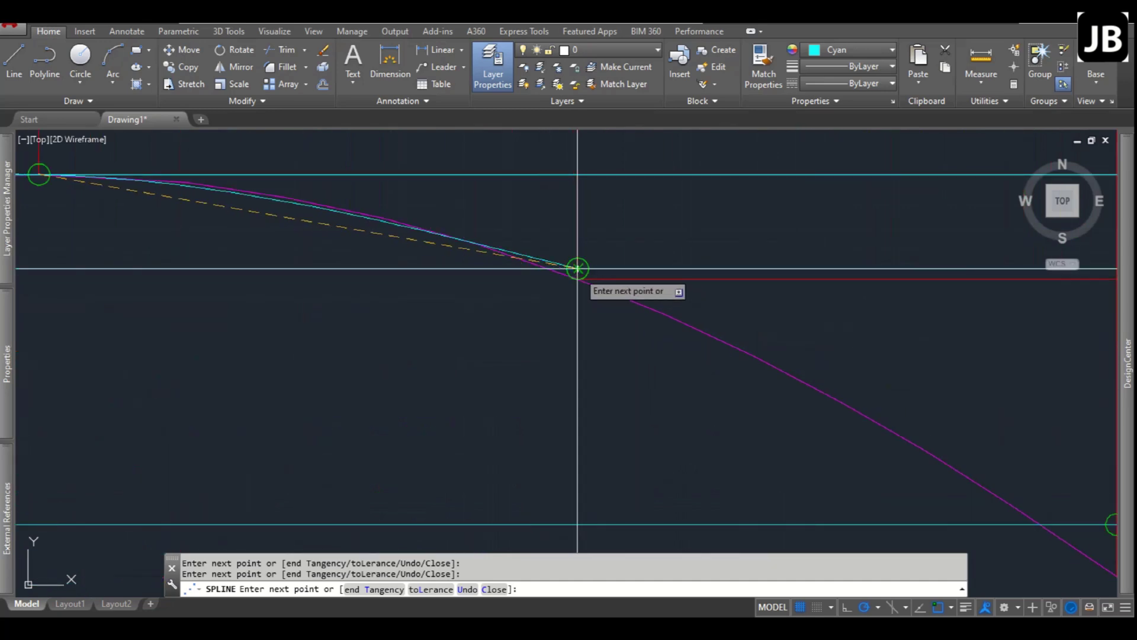
{"action": "left_click", "coordinate": [577, 268]}
{"action": "scroll", "coordinate": [745, 388], "scroll_direction": "down", "scroll_amount": 3}
{"action": "scroll", "coordinate": [741, 364], "scroll_direction": "up", "scroll_amount": 5}
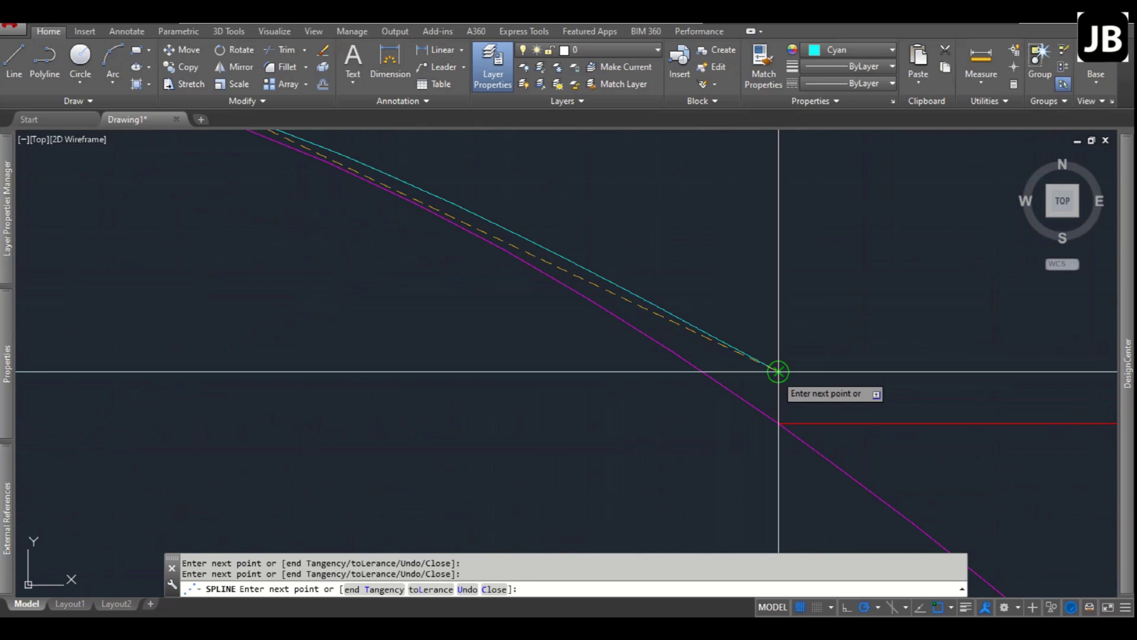
{"action": "scroll", "coordinate": [761, 317], "scroll_direction": "down", "scroll_amount": 3}
{"action": "scroll", "coordinate": [802, 455], "scroll_direction": "up", "scroll_amount": 5}
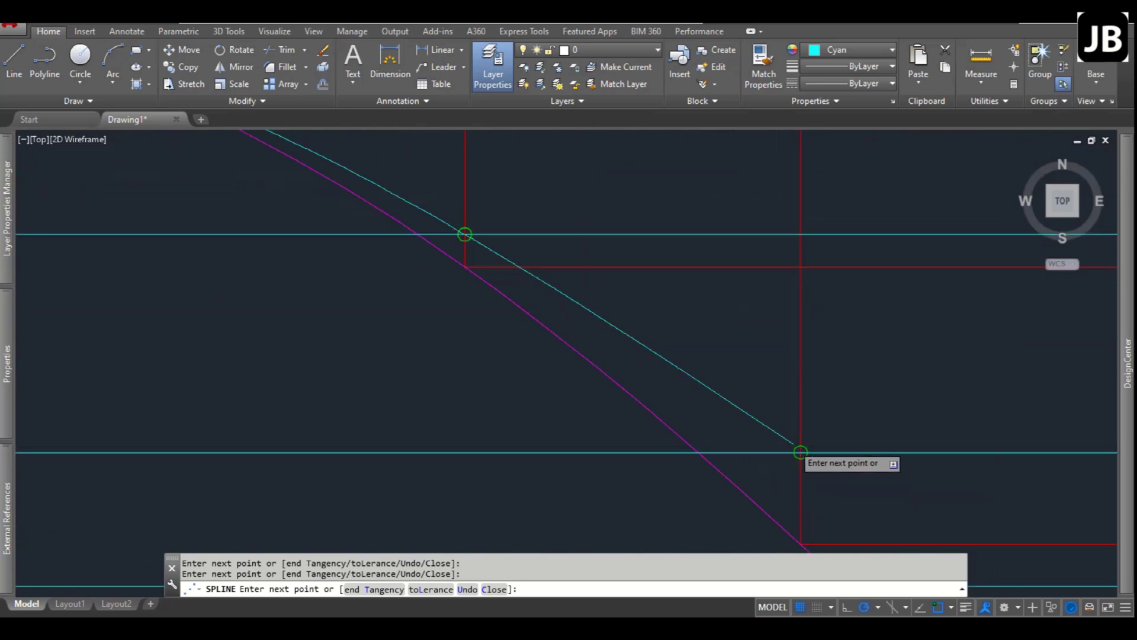
{"action": "left_click", "coordinate": [805, 457]}
{"action": "scroll", "coordinate": [221, 261], "scroll_direction": "down", "scroll_amount": 3}
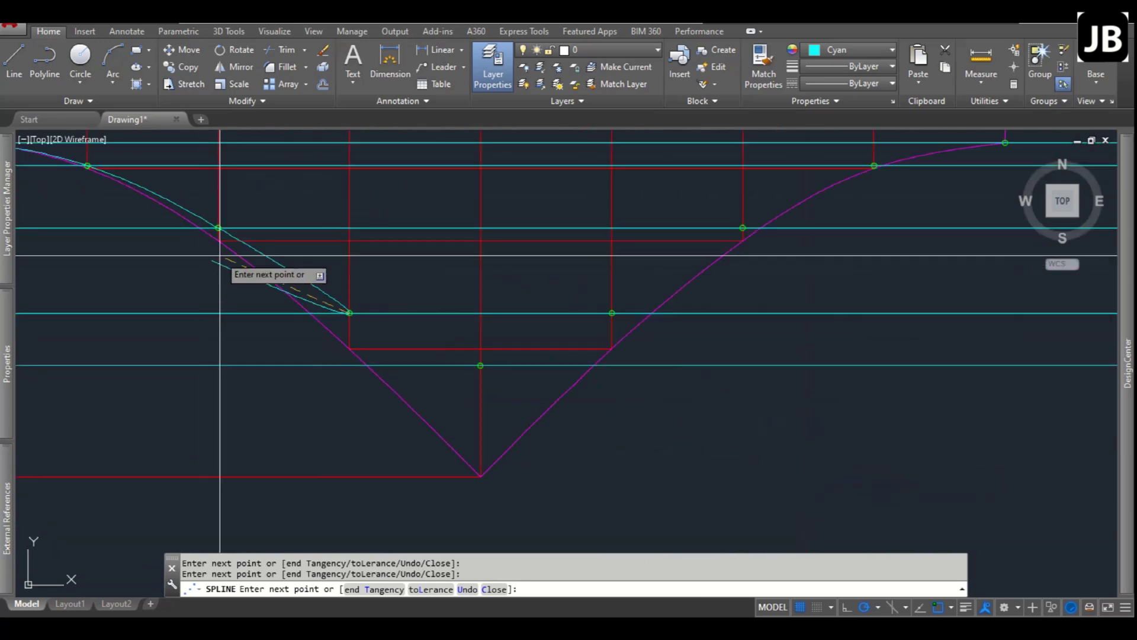
{"action": "scroll", "coordinate": [460, 348], "scroll_direction": "up", "scroll_amount": 4}
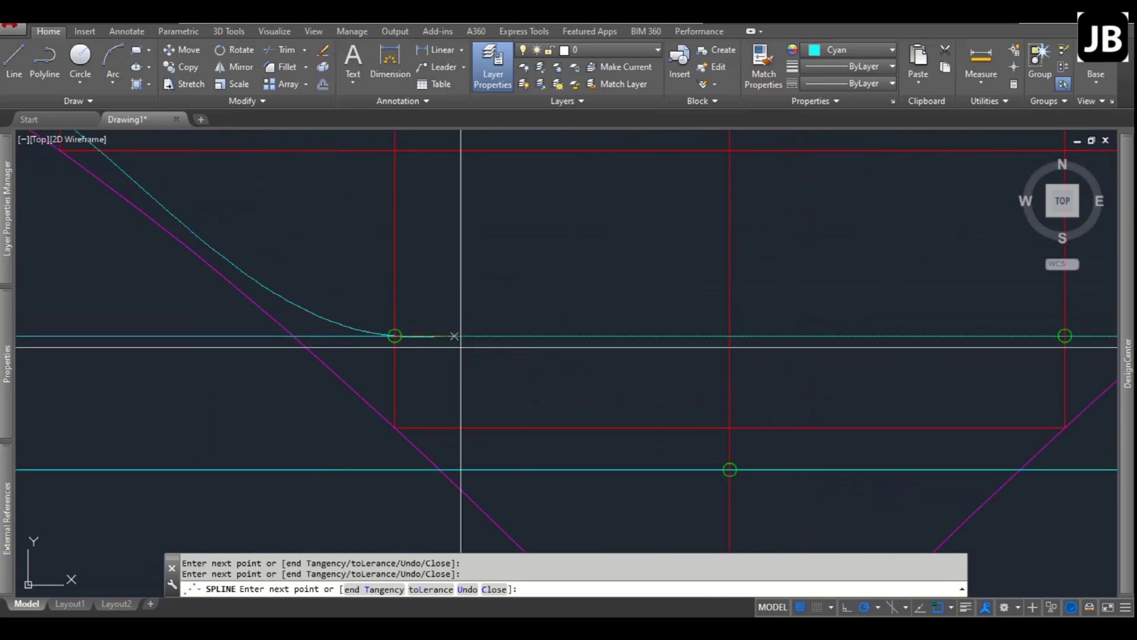
{"action": "left_click", "coordinate": [730, 469]}
{"action": "scroll", "coordinate": [729, 470], "scroll_direction": "down", "scroll_amount": 3}
{"action": "scroll", "coordinate": [745, 459], "scroll_direction": "up", "scroll_amount": 4}
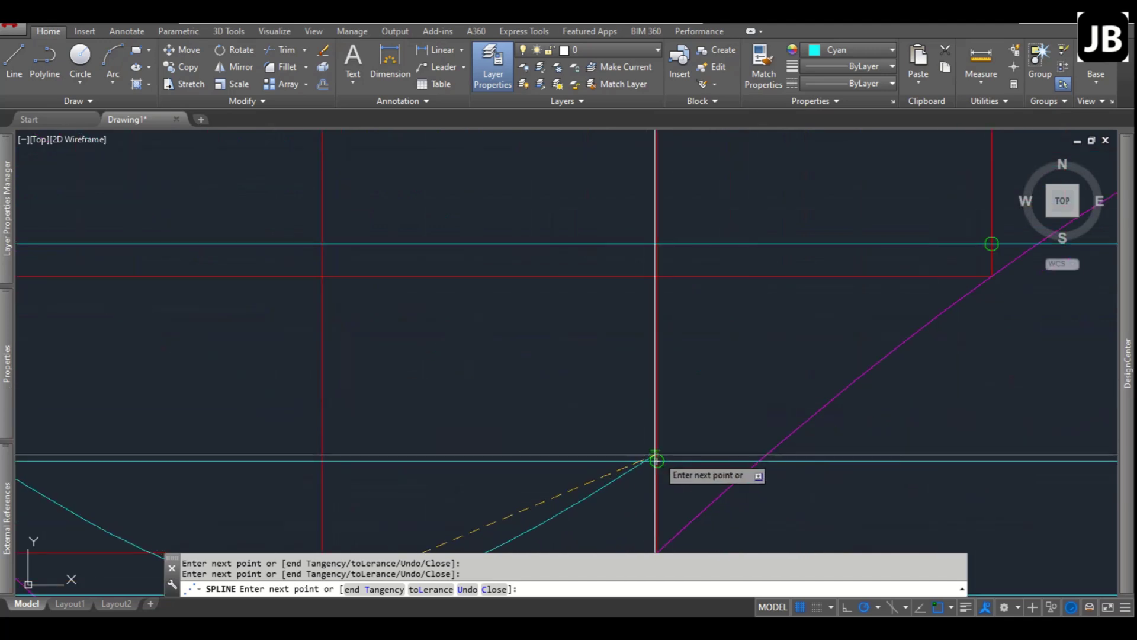
{"action": "left_click", "coordinate": [657, 461]}
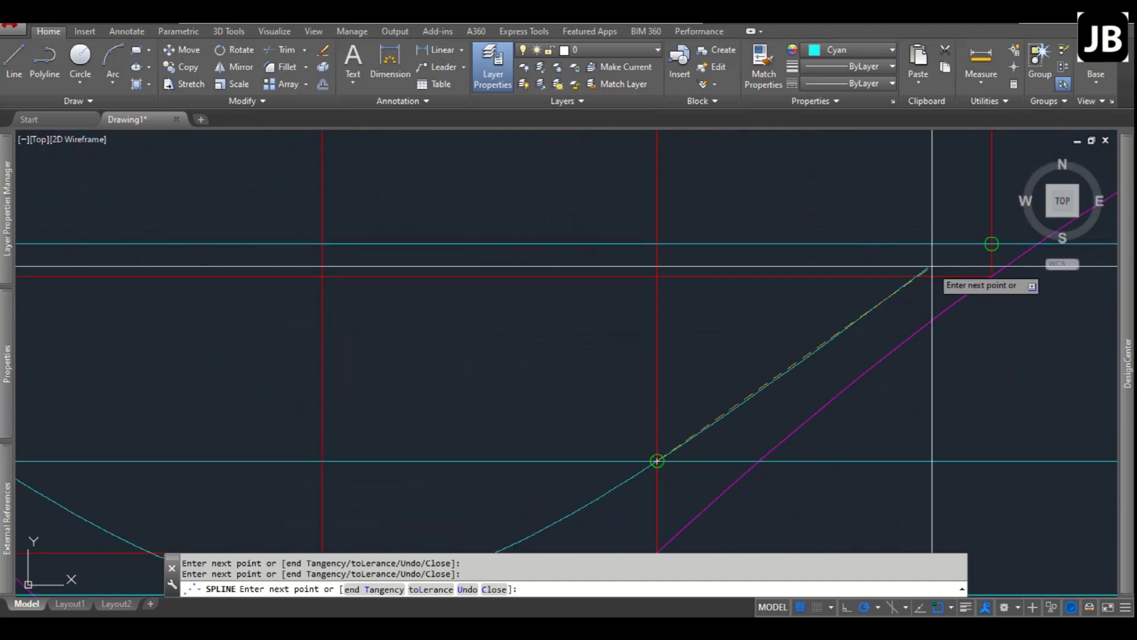
{"action": "left_click", "coordinate": [992, 244]}
{"action": "scroll", "coordinate": [444, 415], "scroll_direction": "down", "scroll_amount": 5}
{"action": "scroll", "coordinate": [602, 381], "scroll_direction": "up", "scroll_amount": 6}
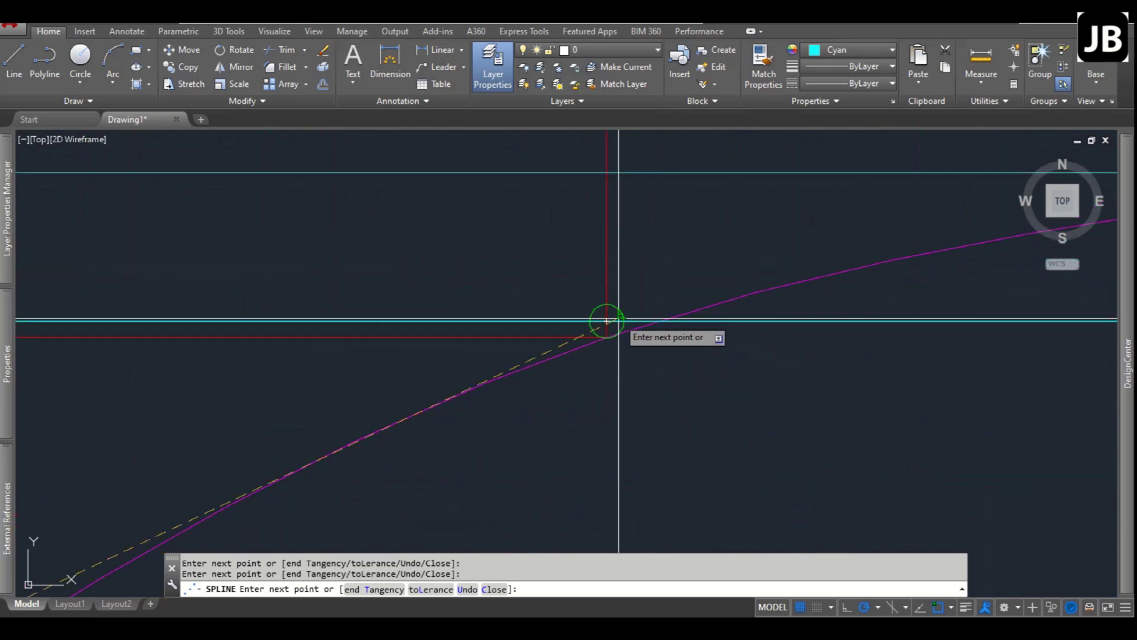
{"action": "left_click", "coordinate": [606, 320]}
{"action": "scroll", "coordinate": [606, 321], "scroll_direction": "down", "scroll_amount": 2}
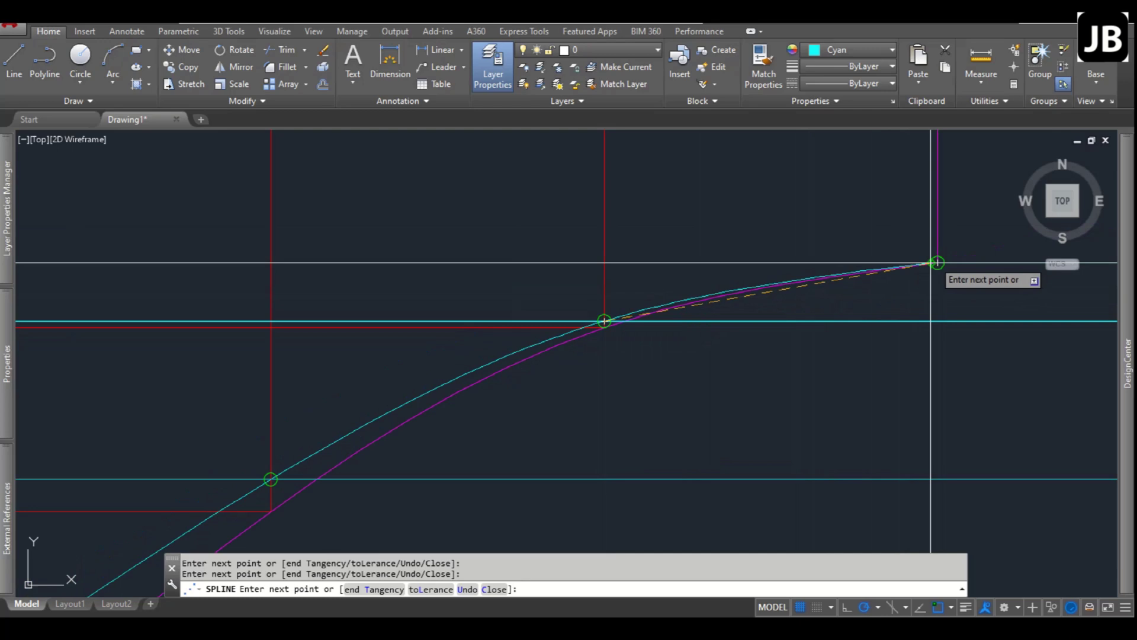
{"action": "key", "text": "Return"}
Recolour the cyan horizontal construction lines red.
{"action": "scroll", "coordinate": [888, 290], "scroll_direction": "down", "scroll_amount": 5}
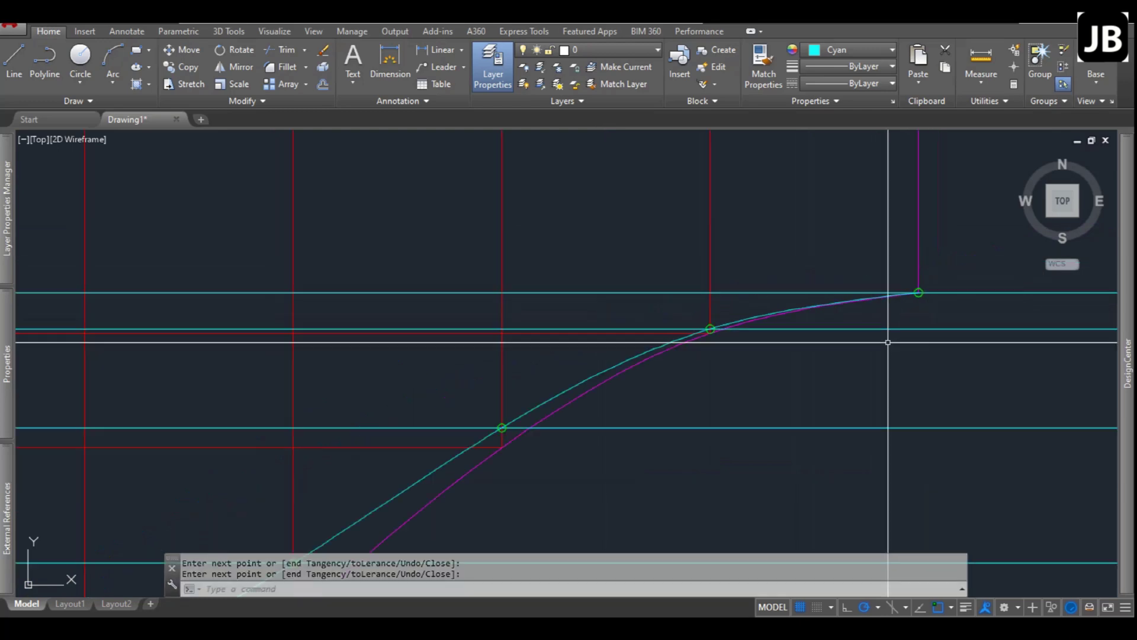
{"action": "scroll", "coordinate": [876, 239], "scroll_direction": "down", "scroll_amount": 2}
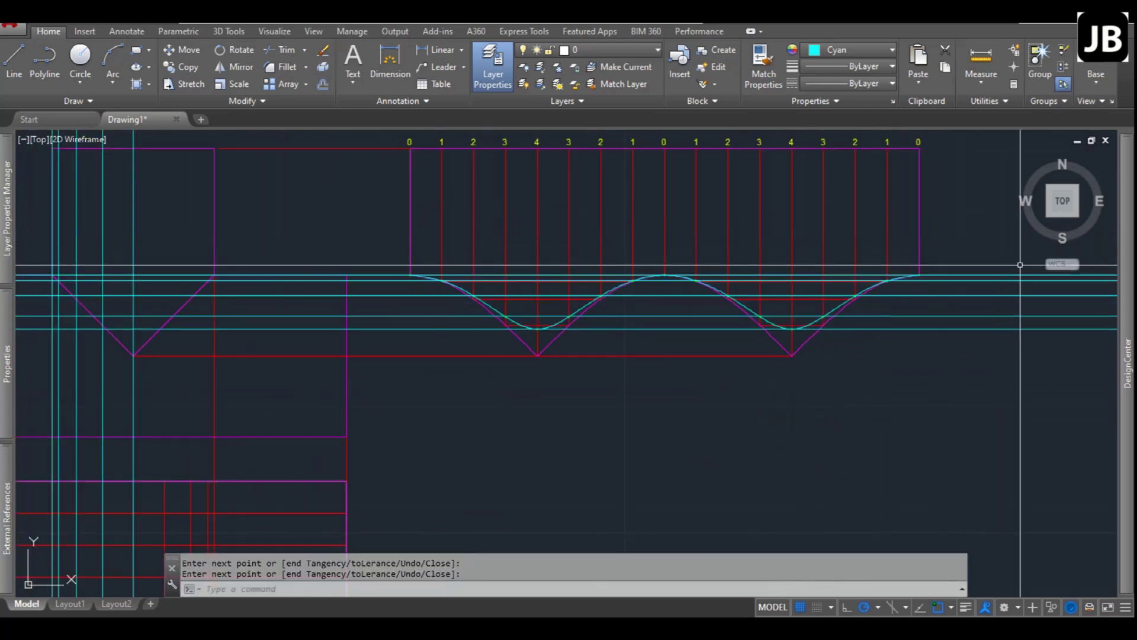
{"action": "left_click", "coordinate": [977, 261]}
{"action": "left_click", "coordinate": [946, 338]}
{"action": "left_click", "coordinate": [853, 50]}
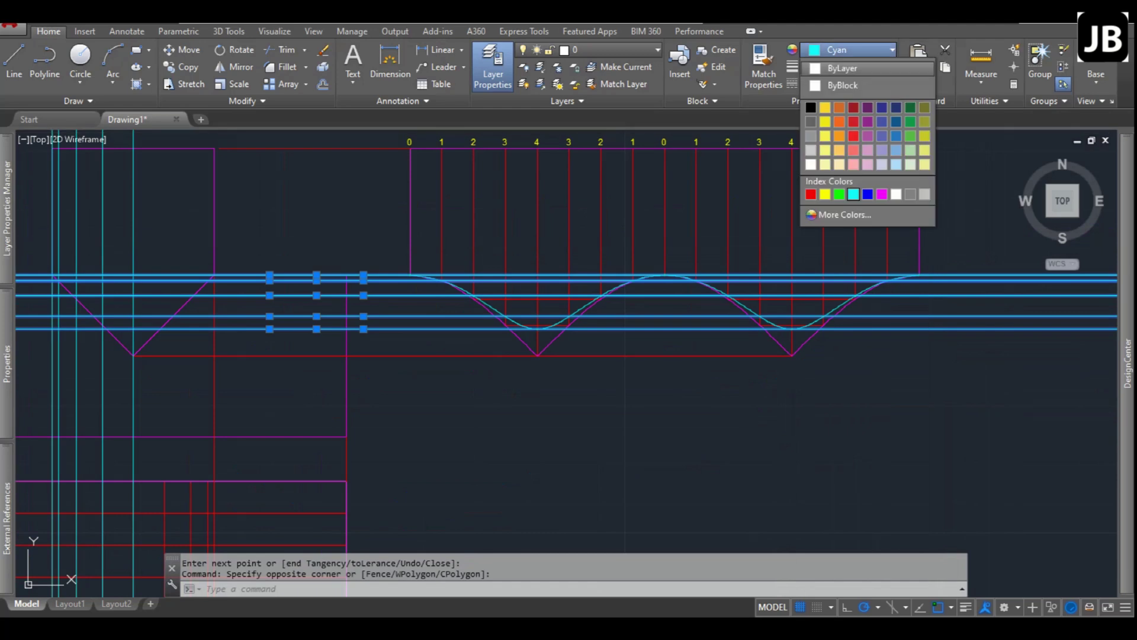
{"action": "left_click", "coordinate": [811, 195]}
{"action": "scroll", "coordinate": [745, 391], "scroll_direction": "up", "scroll_amount": 2}
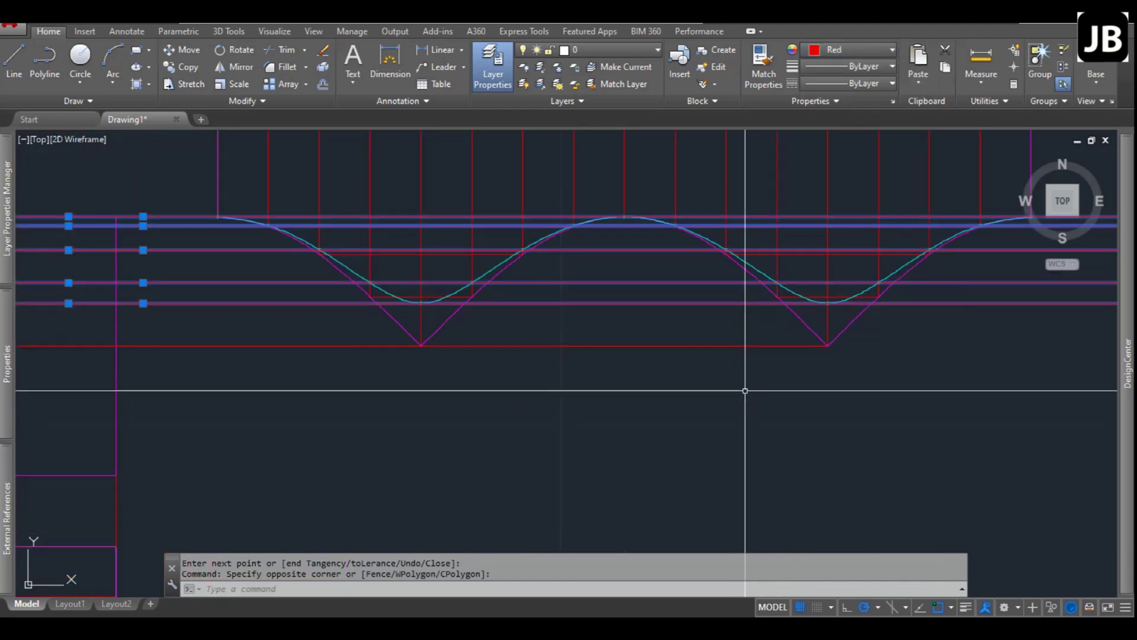
{"action": "key", "text": "Escape"}
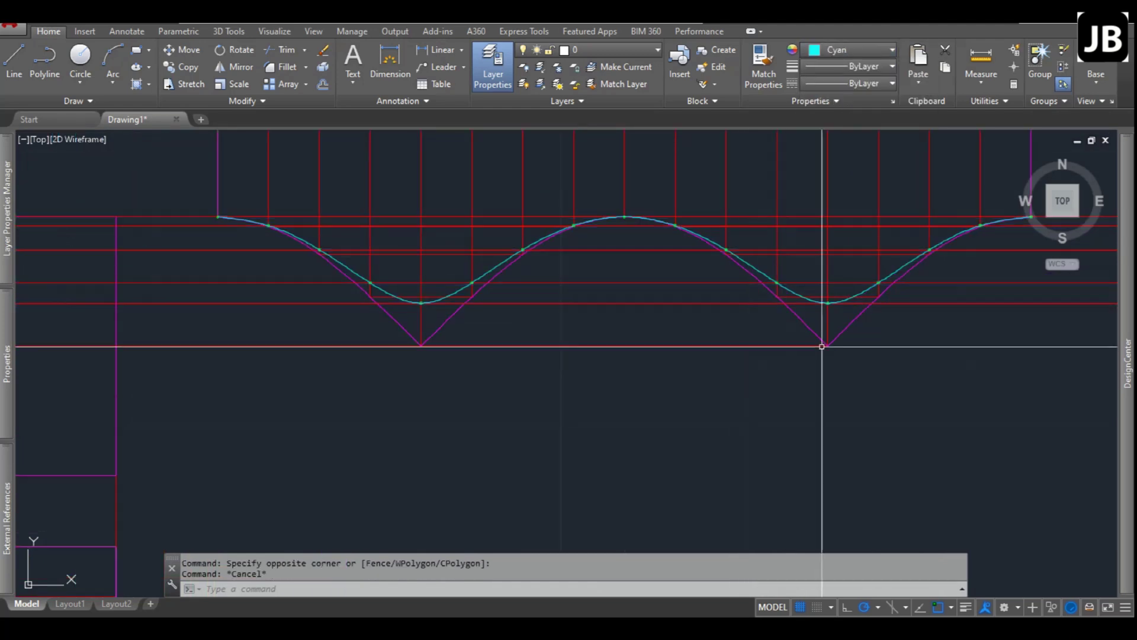
{"action": "left_click", "coordinate": [981, 59]}
{"action": "scroll", "coordinate": [805, 299], "scroll_direction": "up", "scroll_amount": 4}
{"action": "scroll", "coordinate": [908, 315], "scroll_direction": "up", "scroll_amount": 3}
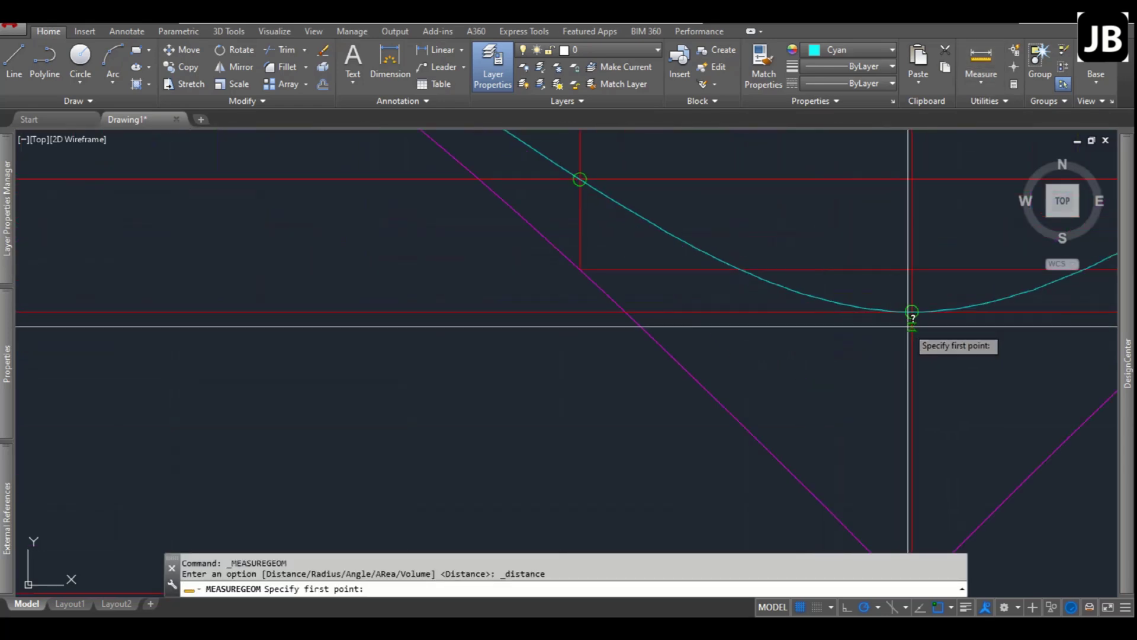
{"action": "left_click", "coordinate": [914, 307]}
{"action": "scroll", "coordinate": [851, 274], "scroll_direction": "down", "scroll_amount": 5}
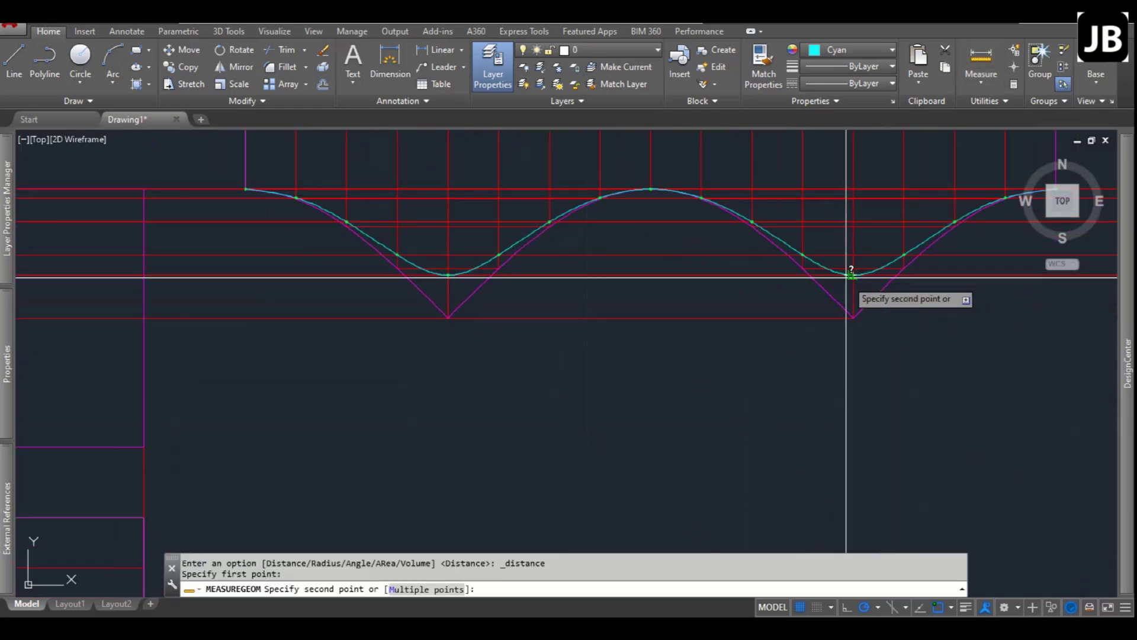
{"action": "left_click", "coordinate": [853, 318]}
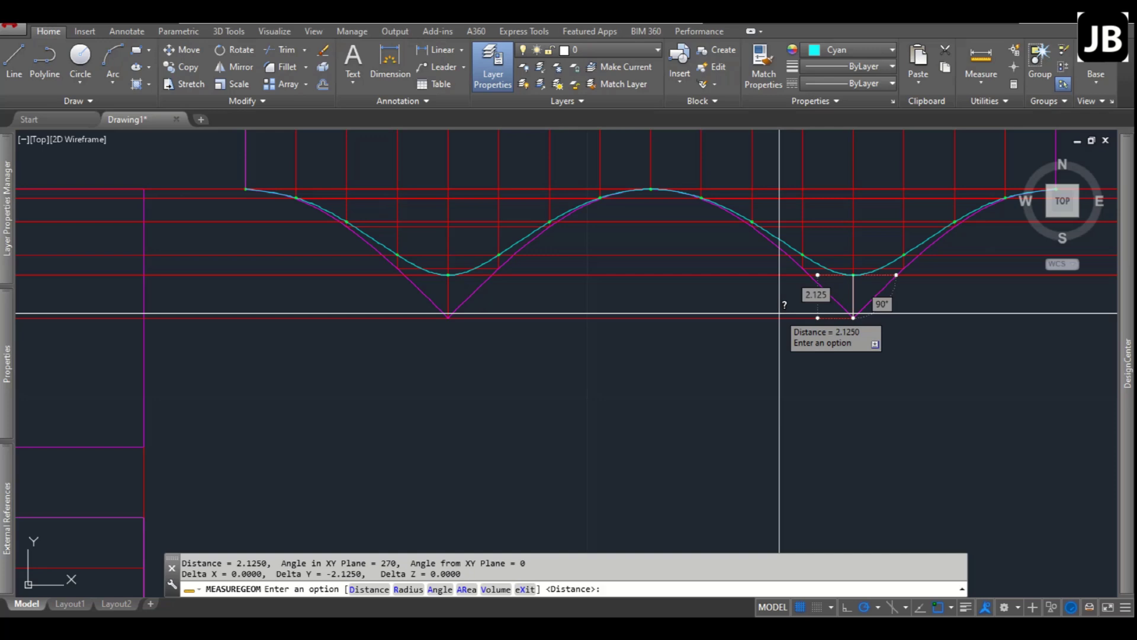
{"action": "scroll", "coordinate": [779, 312], "scroll_direction": "down", "scroll_amount": 2}
{"action": "key", "text": "Escape"}
{"action": "scroll", "coordinate": [779, 291], "scroll_direction": "down", "scroll_amount": 4}
{"action": "scroll", "coordinate": [267, 287], "scroll_direction": "up", "scroll_amount": 5}
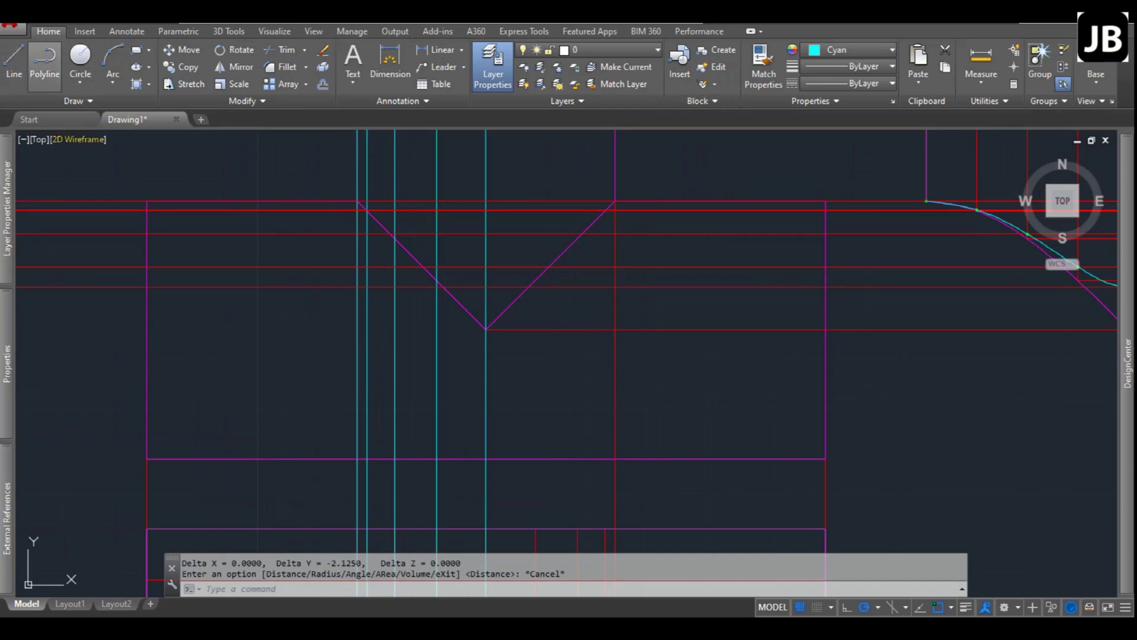
Draw a spline from the magenta/cyan meeting point through three cyan/red intersections, then end it.
{"action": "left_click", "coordinate": [74, 100]}
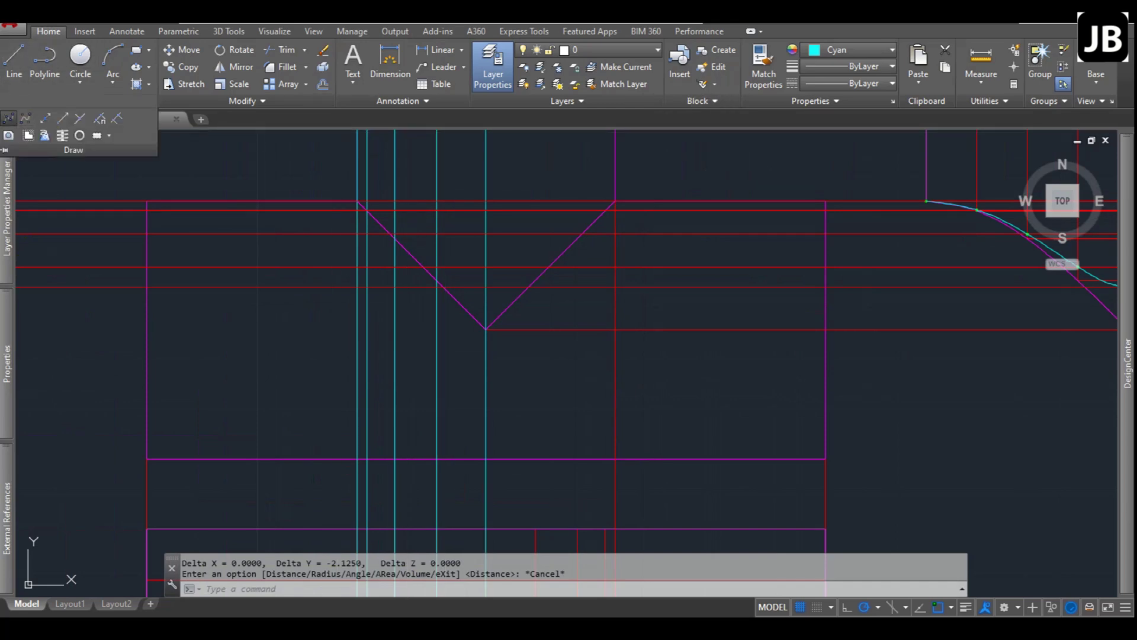
{"action": "left_click", "coordinate": [9, 118]}
{"action": "scroll", "coordinate": [367, 213], "scroll_direction": "up", "scroll_amount": 4}
{"action": "left_click", "coordinate": [414, 239]}
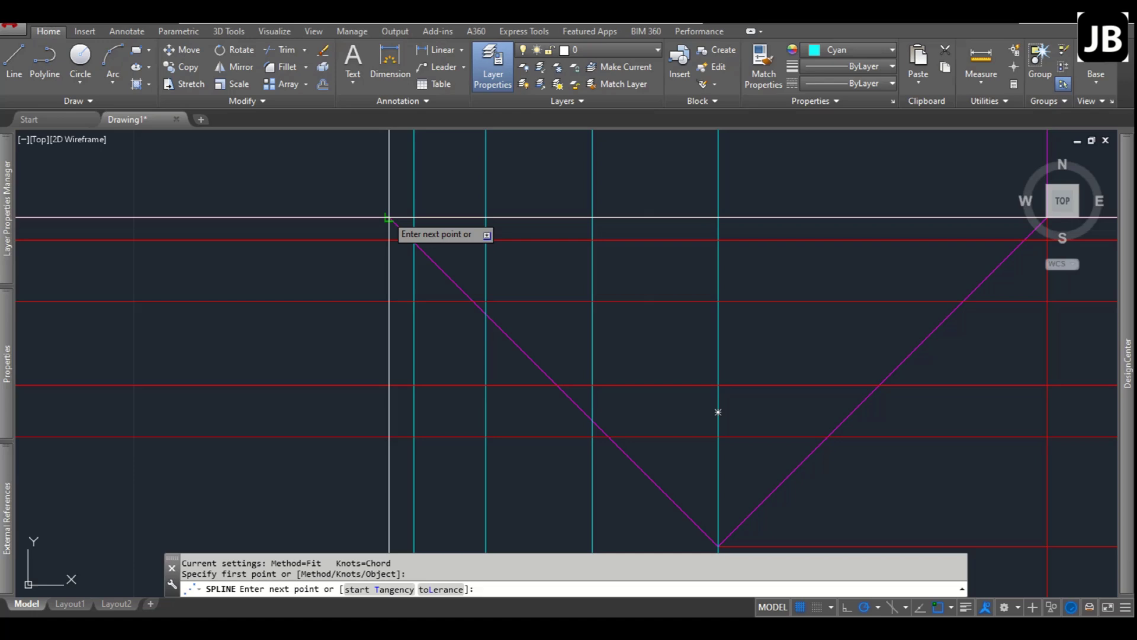
{"action": "scroll", "coordinate": [417, 243], "scroll_direction": "up", "scroll_amount": 4}
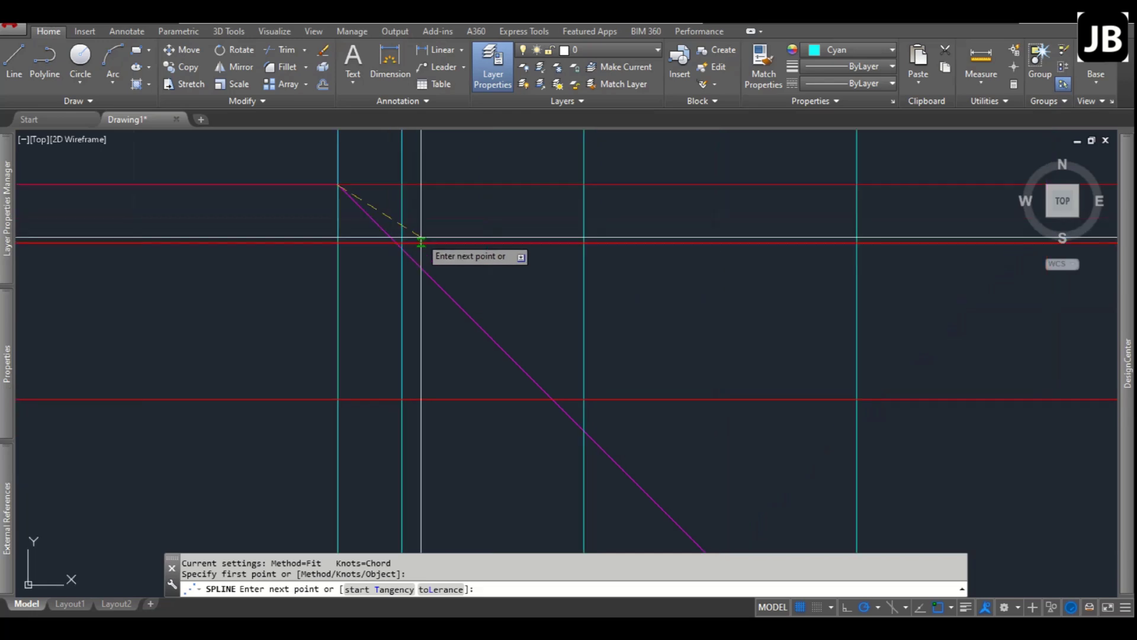
{"action": "left_click", "coordinate": [584, 401]}
{"action": "scroll", "coordinate": [587, 397], "scroll_direction": "down", "scroll_amount": 4}
{"action": "left_click", "coordinate": [671, 444]}
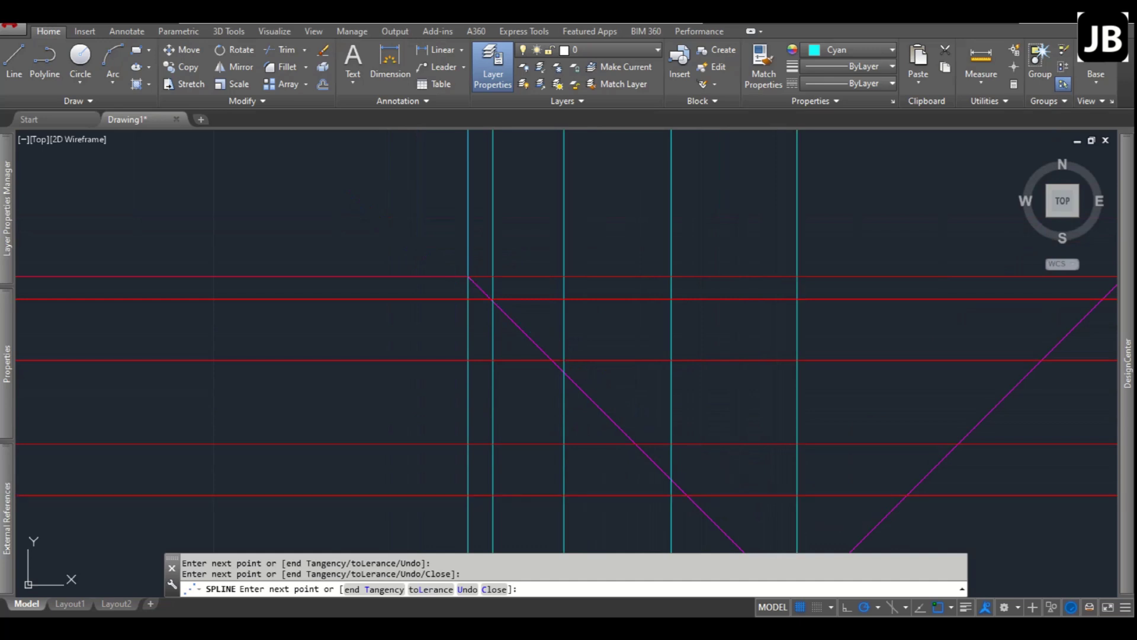
{"action": "left_click", "coordinate": [796, 495]}
{"action": "scroll", "coordinate": [808, 463], "scroll_direction": "down", "scroll_amount": 4}
{"action": "key", "text": "Escape"}
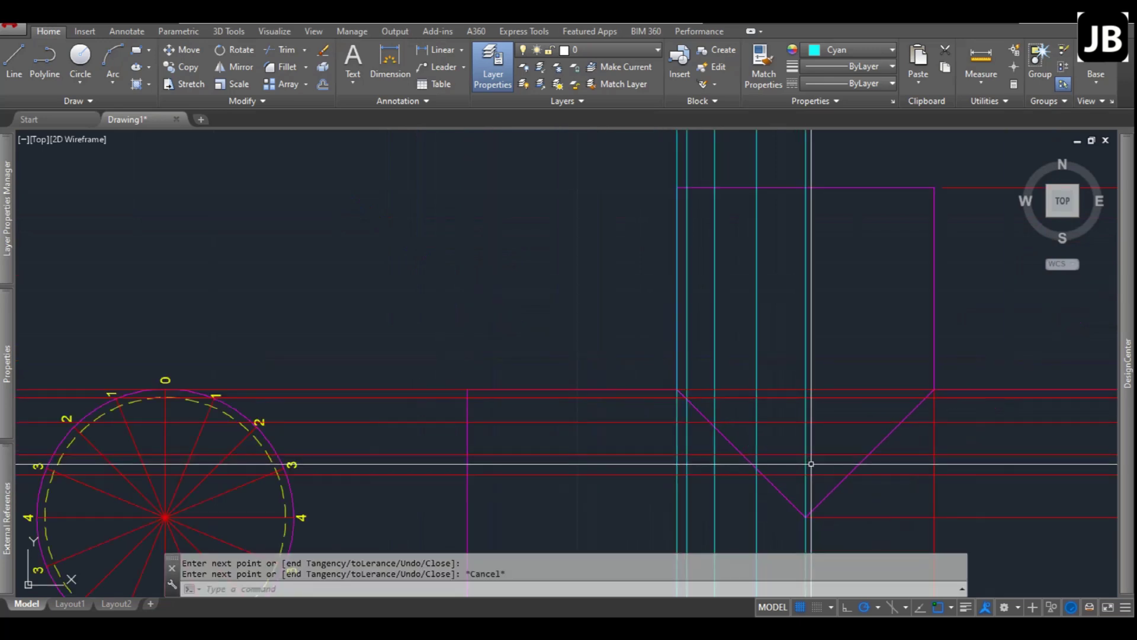
Select three cyan vertical lines and start a mirror, then abandon the attempt.
{"action": "scroll", "coordinate": [734, 333], "scroll_direction": "up", "scroll_amount": 2}
{"action": "scroll", "coordinate": [737, 195], "scroll_direction": "down", "scroll_amount": 4}
{"action": "left_click", "coordinate": [749, 168]}
{"action": "left_click", "coordinate": [751, 170]}
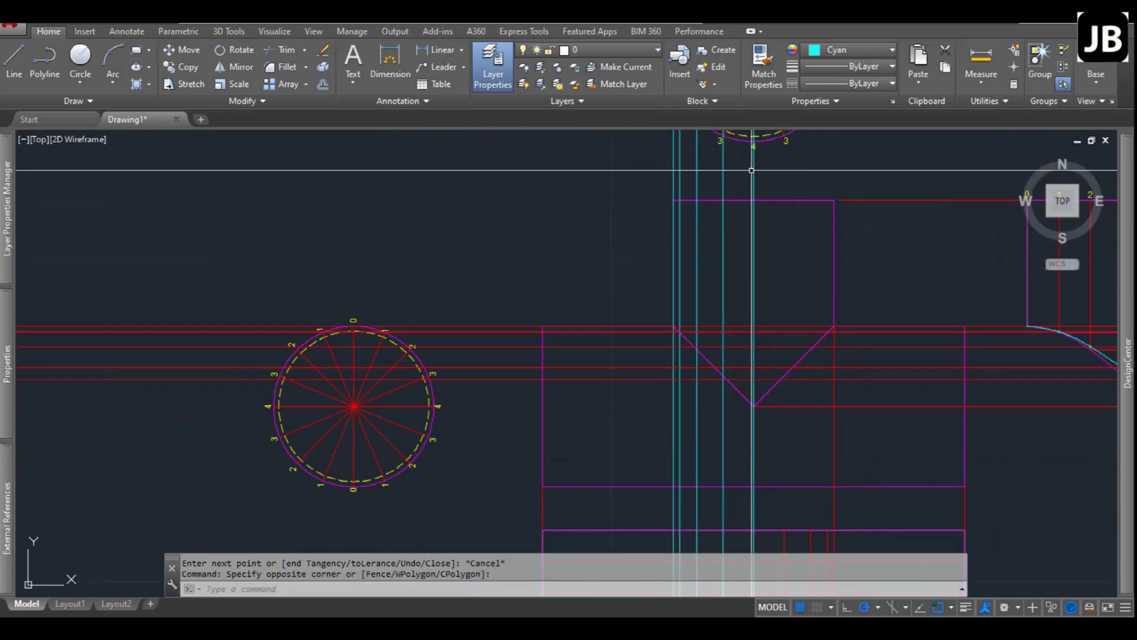
{"action": "left_click", "coordinate": [641, 176]}
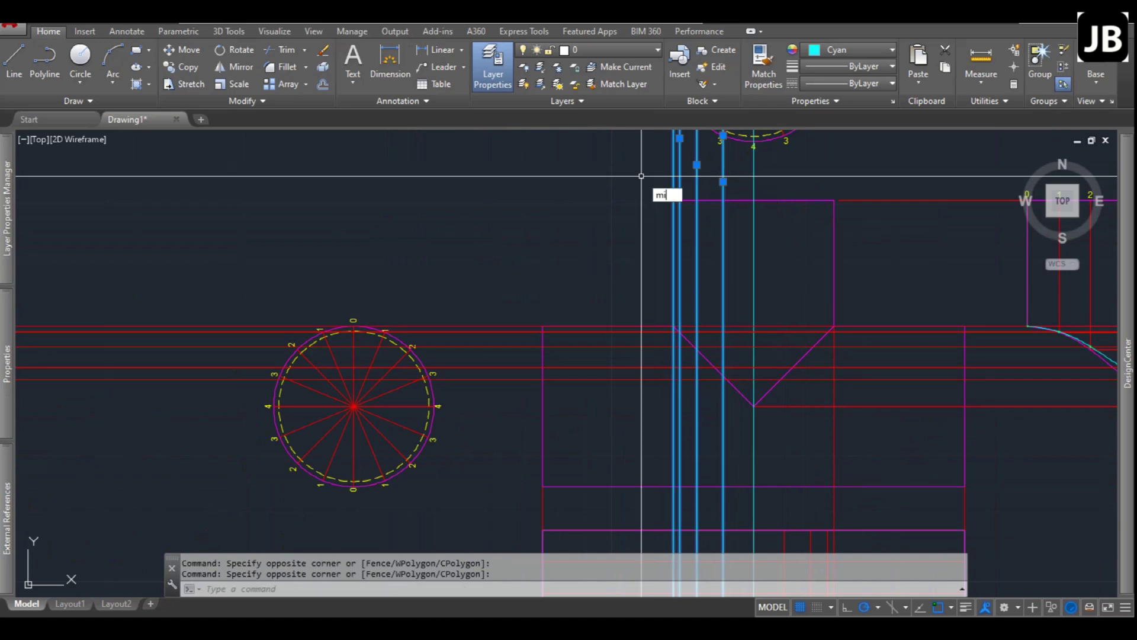
{"action": "type", "text": "mi"}
{"action": "key", "text": "Return"}
{"action": "left_click", "coordinate": [758, 261]}
{"action": "left_click", "coordinate": [752, 276]}
{"action": "key", "text": "Escape"}
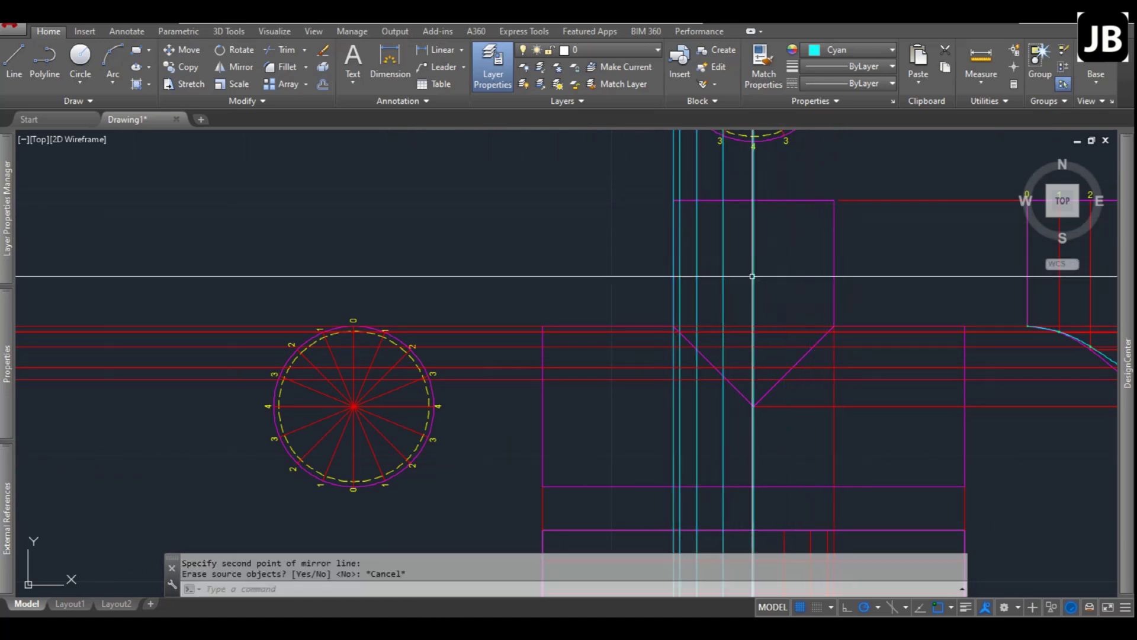
{"action": "key", "text": "Escape"}
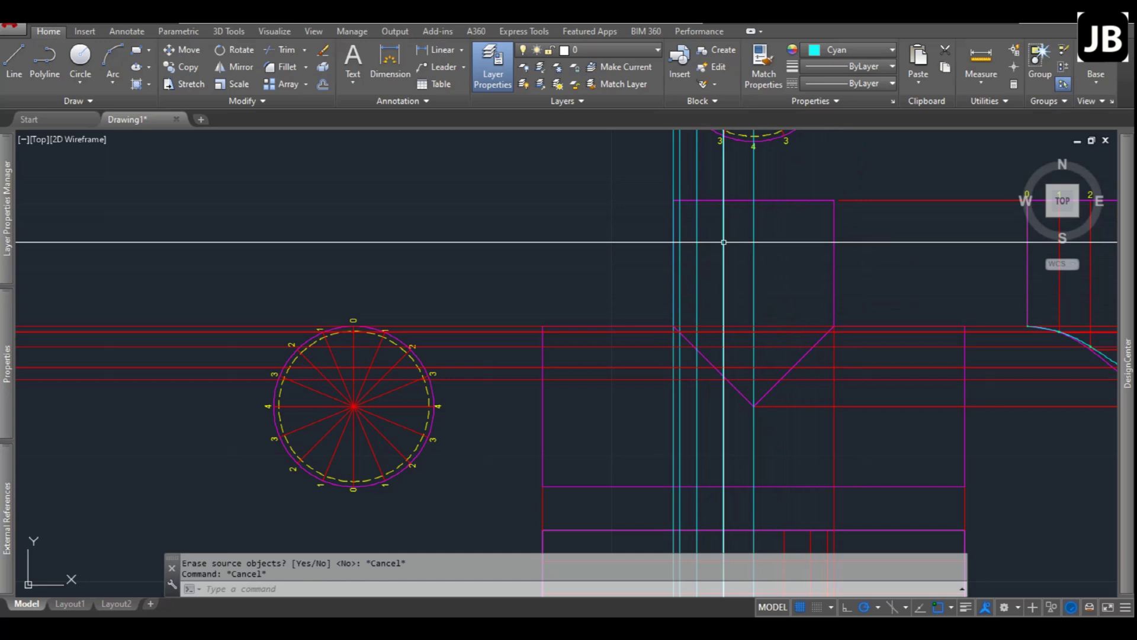
Crossing-select the four cyan projection lines and mirror them about the centre line, keeping originals (N).
{"action": "scroll", "coordinate": [740, 176], "scroll_direction": "up", "scroll_amount": 2}
{"action": "left_click_drag", "start_coordinate": [740, 175], "coordinate": [590, 184]}
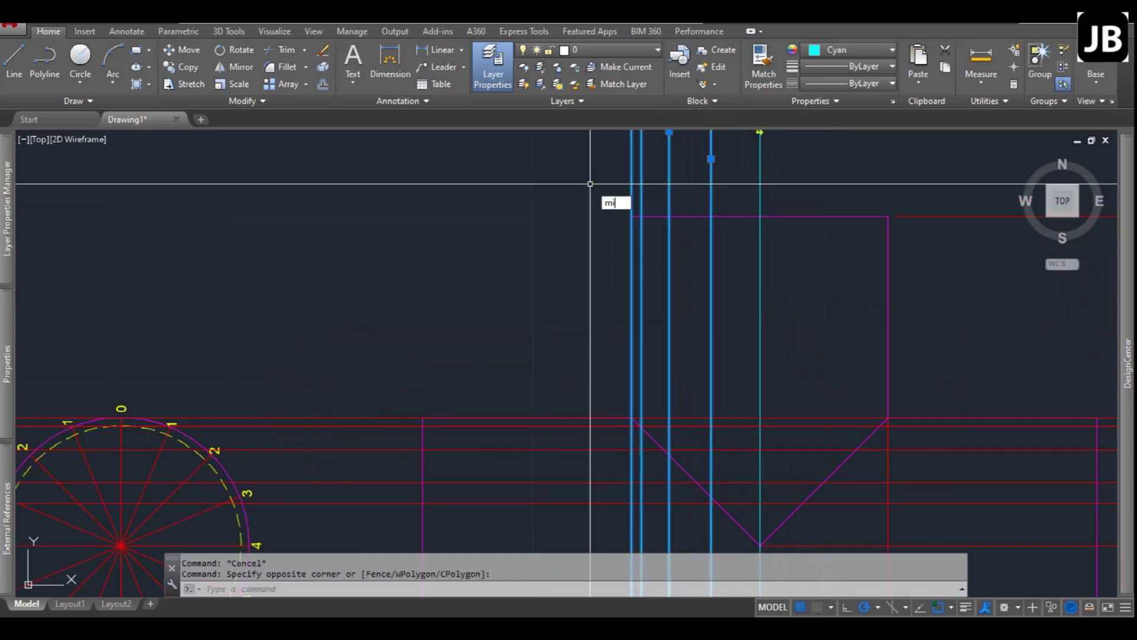
{"action": "type", "text": "mi"}
{"action": "key", "text": "Return"}
{"action": "left_click", "coordinate": [758, 191]}
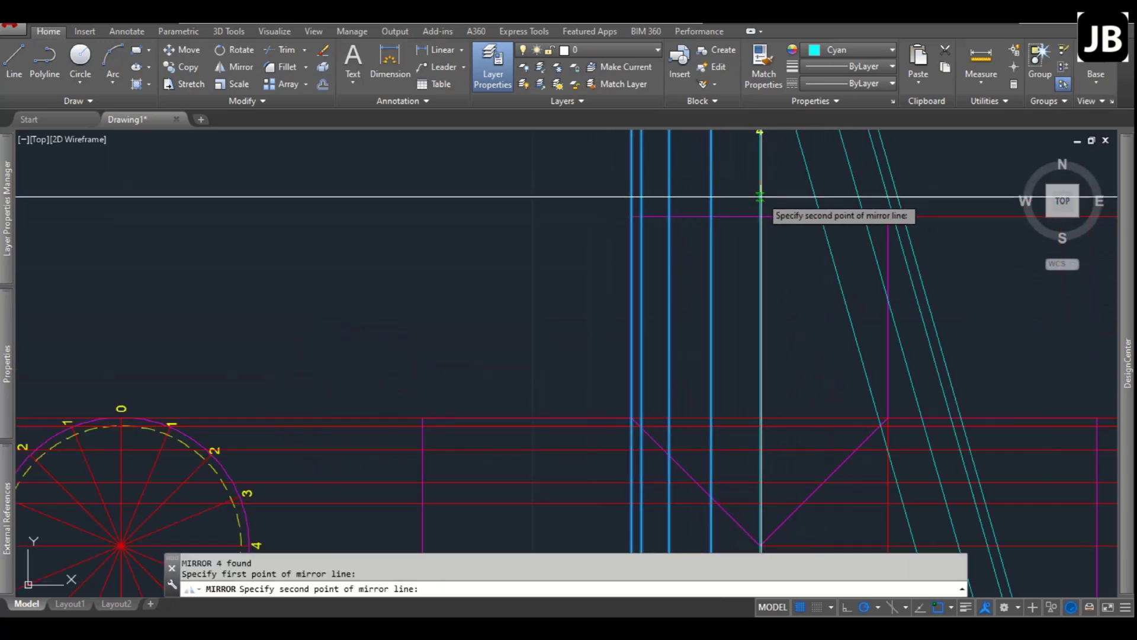
{"action": "left_click", "coordinate": [760, 196]}
{"action": "type", "text": "n"}
{"action": "key", "text": "Return"}
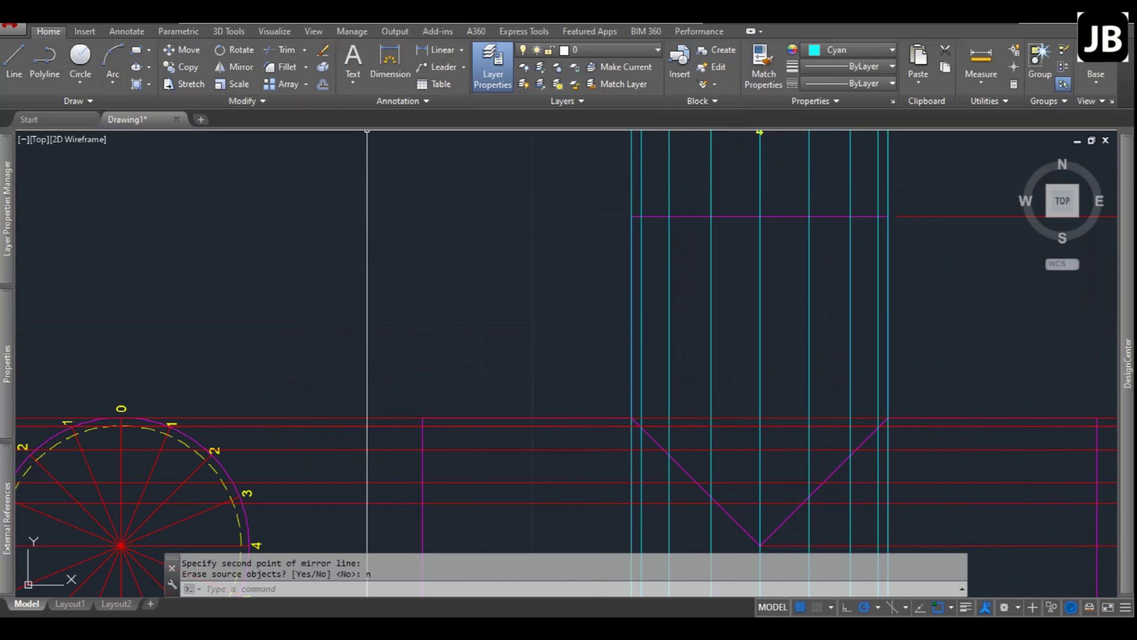
{"action": "left_click", "coordinate": [73, 100]}
Start a fit spline at the profile corner through the next two cyan/red intersections.
{"action": "left_click", "coordinate": [8, 118]}
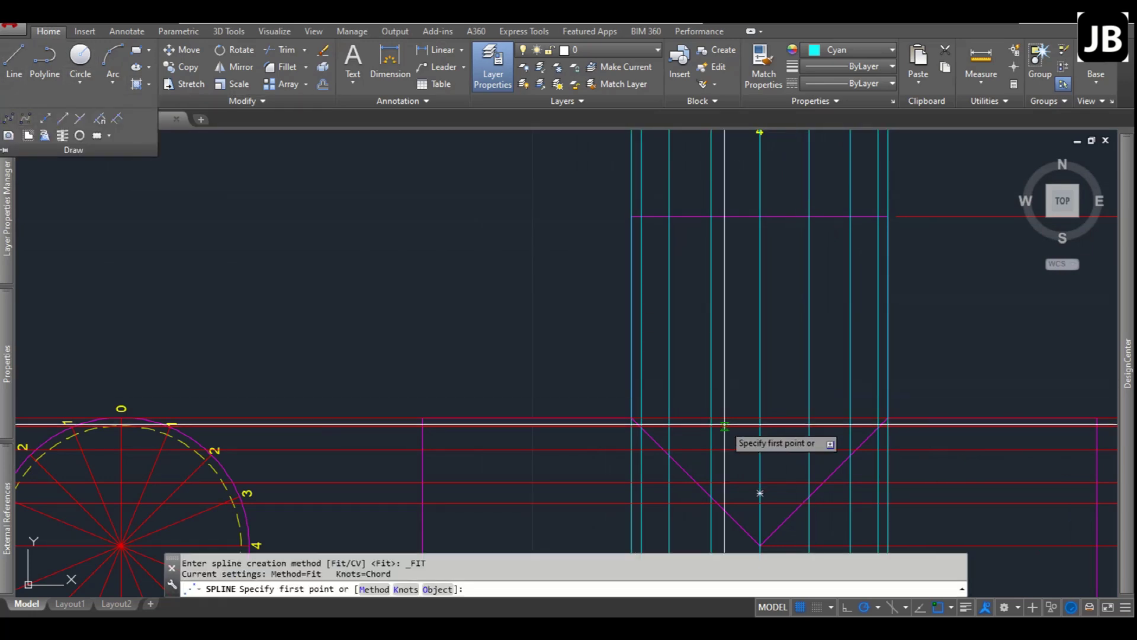
{"action": "scroll", "coordinate": [651, 426], "scroll_direction": "up", "scroll_amount": 4}
{"action": "left_click", "coordinate": [631, 419]}
{"action": "scroll", "coordinate": [687, 411], "scroll_direction": "up", "scroll_amount": 6}
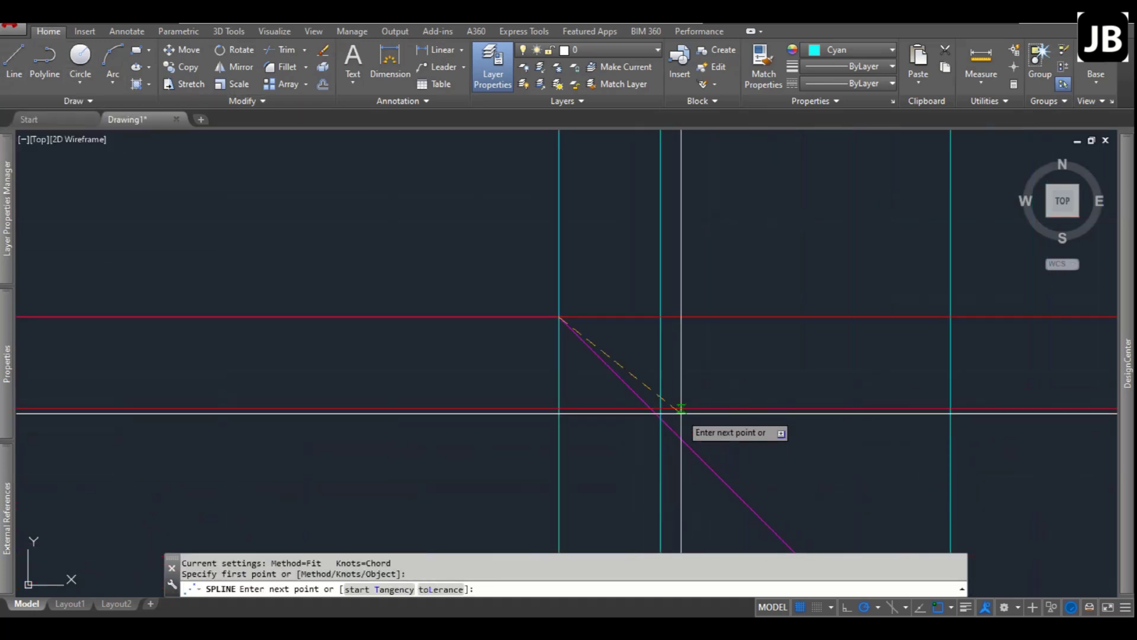
{"action": "left_click", "coordinate": [665, 408]}
{"action": "scroll", "coordinate": [673, 385], "scroll_direction": "down", "scroll_amount": 4}
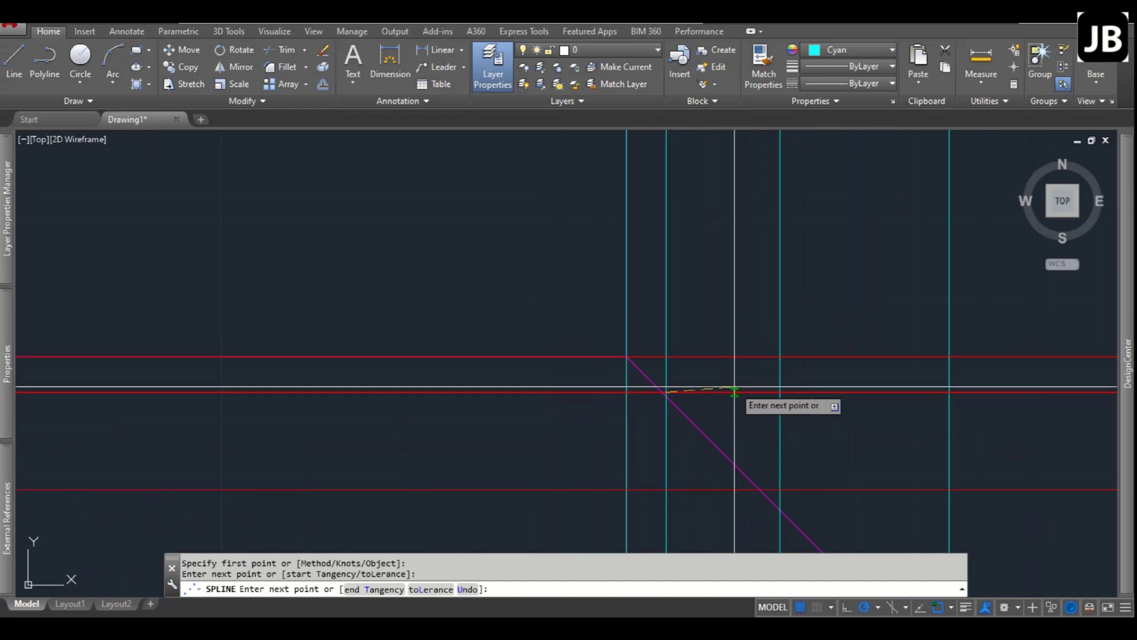
{"action": "left_click", "coordinate": [780, 490]}
{"action": "scroll", "coordinate": [670, 334], "scroll_direction": "down", "scroll_amount": 5}
{"action": "scroll", "coordinate": [699, 368], "scroll_direction": "up", "scroll_amount": 3}
Continue the spline through four more intersections up to the upper-right one, then end it.
{"action": "left_click", "coordinate": [735, 402]}
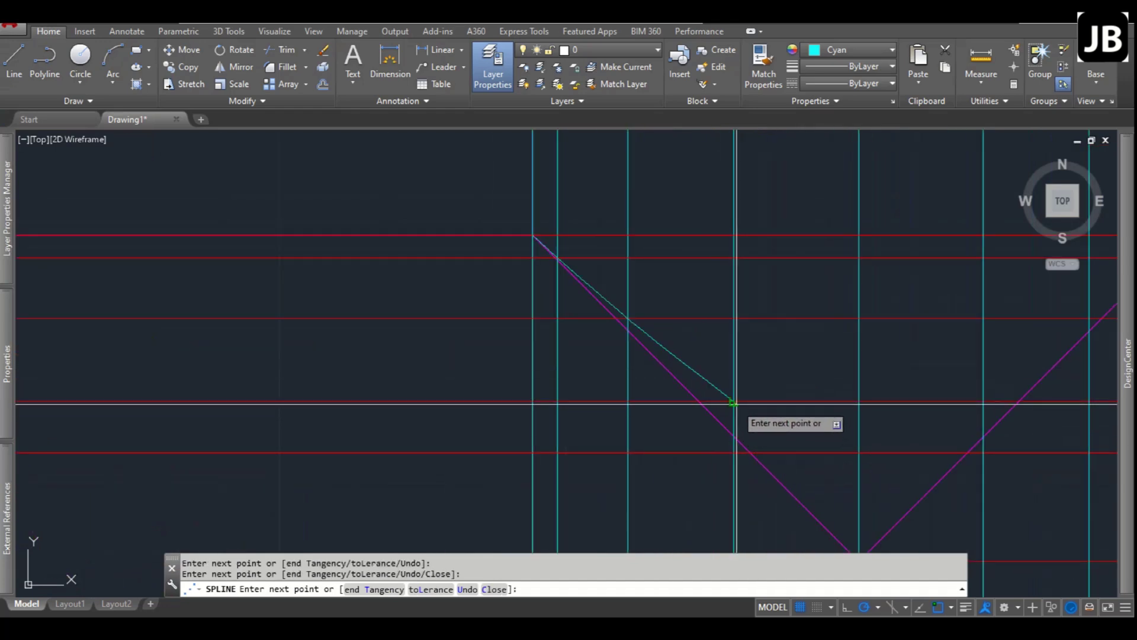
{"action": "left_click", "coordinate": [858, 452]}
{"action": "left_click", "coordinate": [984, 402]}
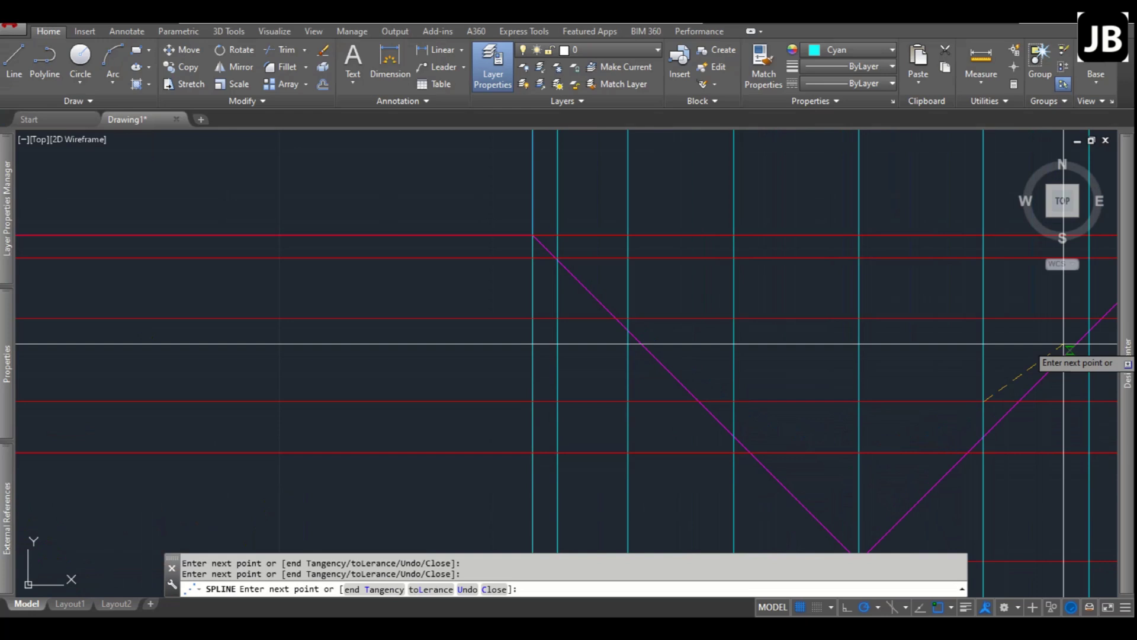
{"action": "left_click", "coordinate": [1089, 318]}
{"action": "scroll", "coordinate": [889, 356], "scroll_direction": "down", "scroll_amount": 2}
{"action": "scroll", "coordinate": [785, 353], "scroll_direction": "up", "scroll_amount": 4}
{"action": "scroll", "coordinate": [1041, 339], "scroll_direction": "down", "scroll_amount": 2}
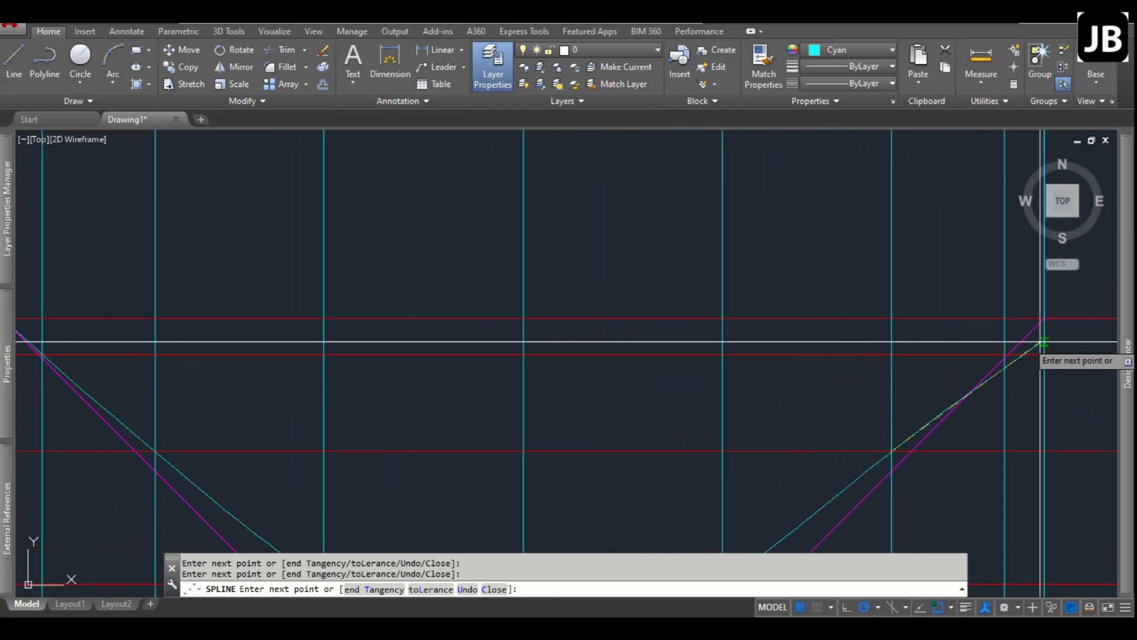
{"action": "scroll", "coordinate": [1011, 361], "scroll_direction": "up", "scroll_amount": 5}
{"action": "scroll", "coordinate": [889, 350], "scroll_direction": "down", "scroll_amount": 2}
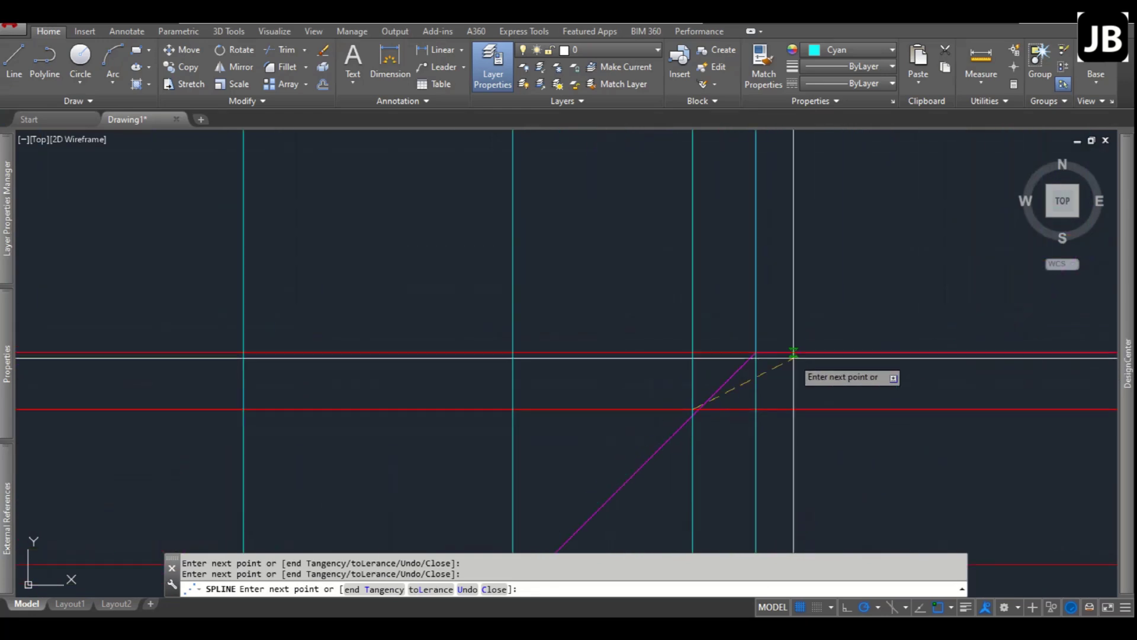
{"action": "scroll", "coordinate": [640, 319], "scroll_direction": "up", "scroll_amount": 3}
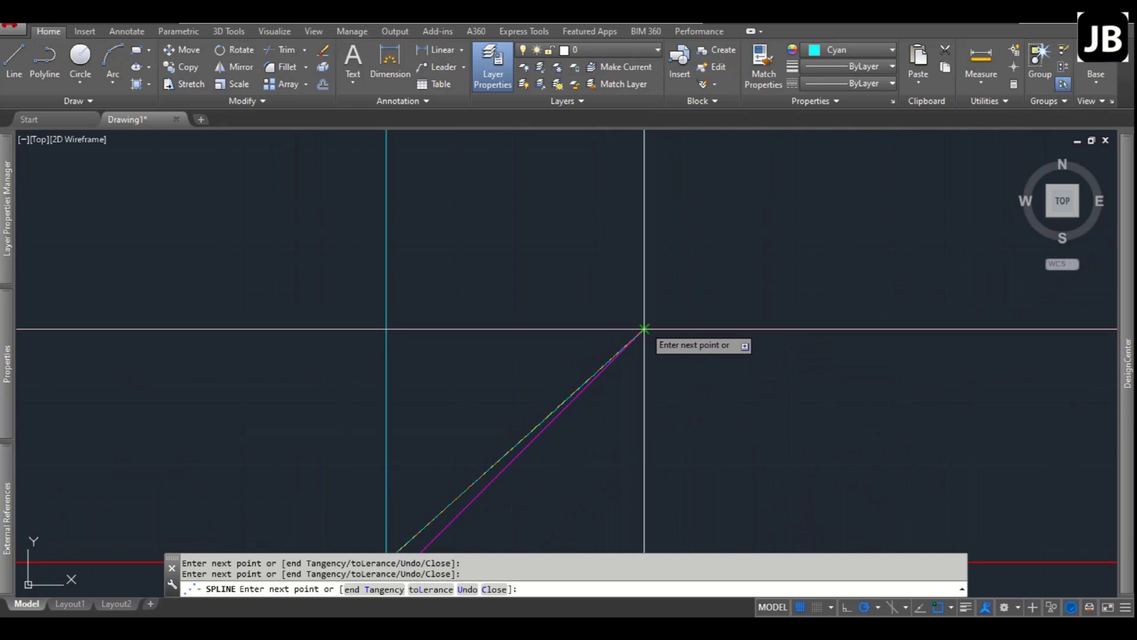
{"action": "scroll", "coordinate": [644, 329], "scroll_direction": "down", "scroll_amount": 4}
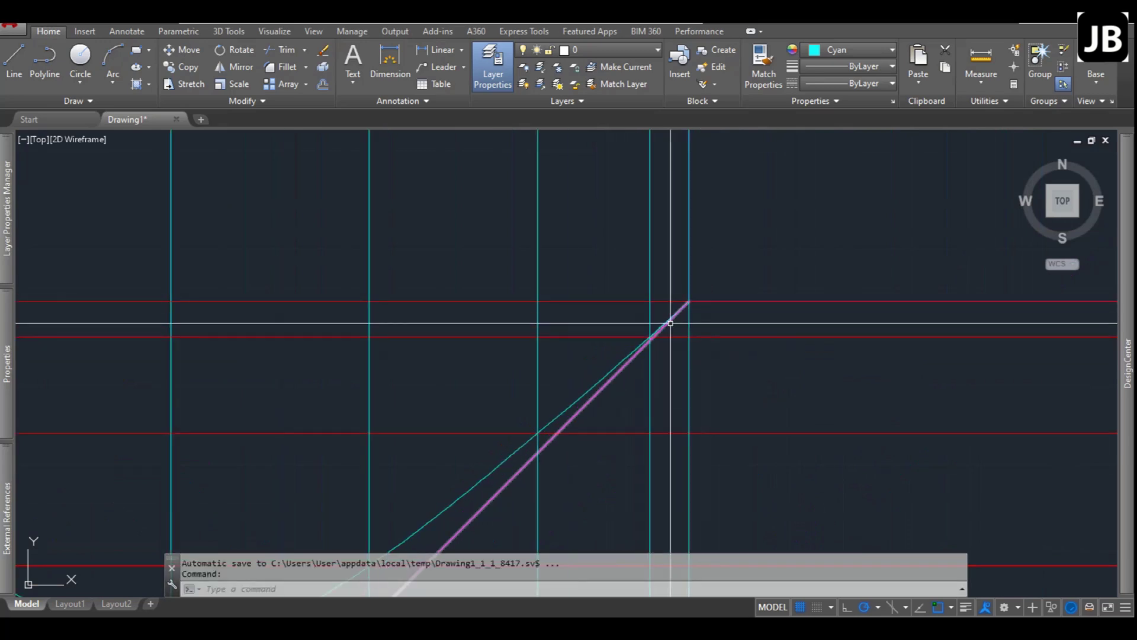
{"action": "key", "text": "Escape"}
{"action": "key", "text": "Escape"}
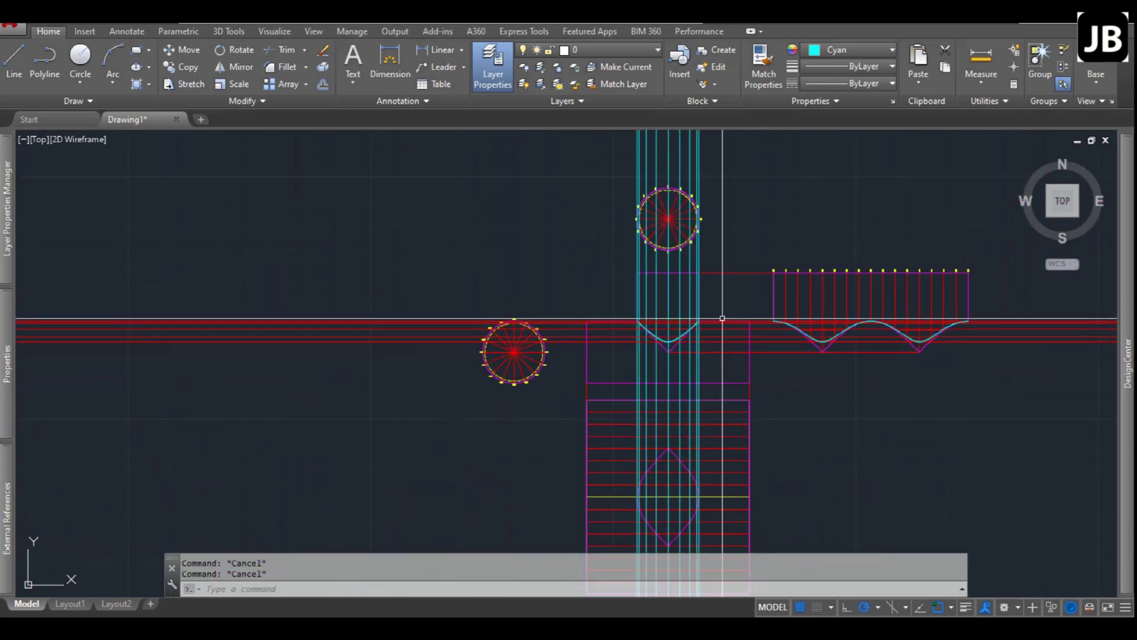
{"action": "scroll", "coordinate": [719, 363], "scroll_direction": "up", "scroll_amount": 2}
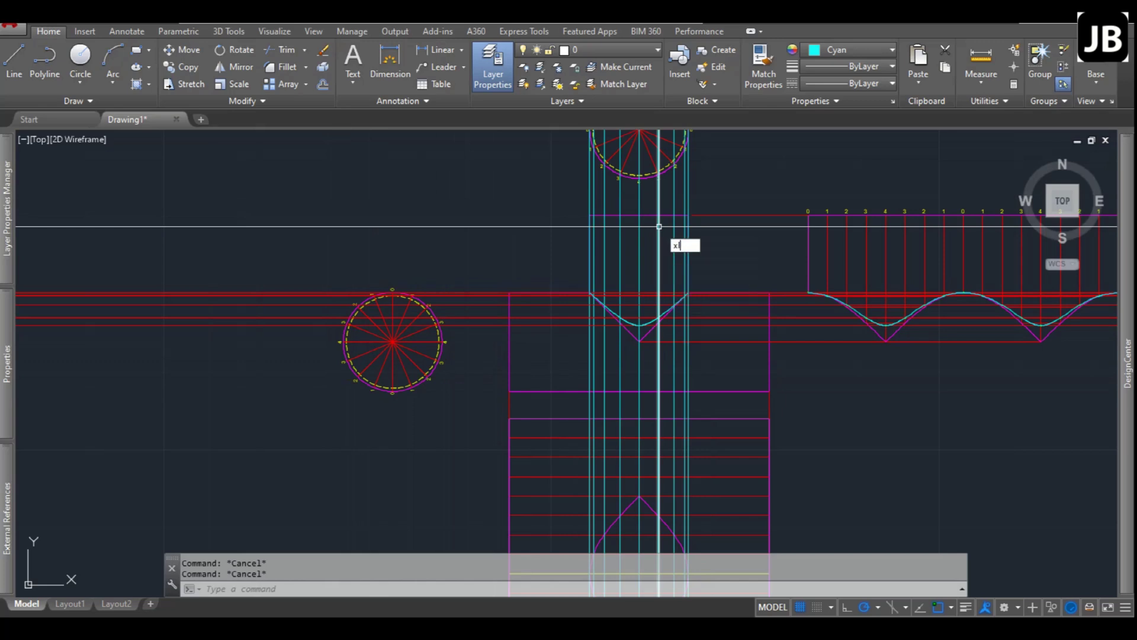
{"action": "key", "text": "Return"}
{"action": "scroll", "coordinate": [355, 364], "scroll_direction": "up", "scroll_amount": 6}
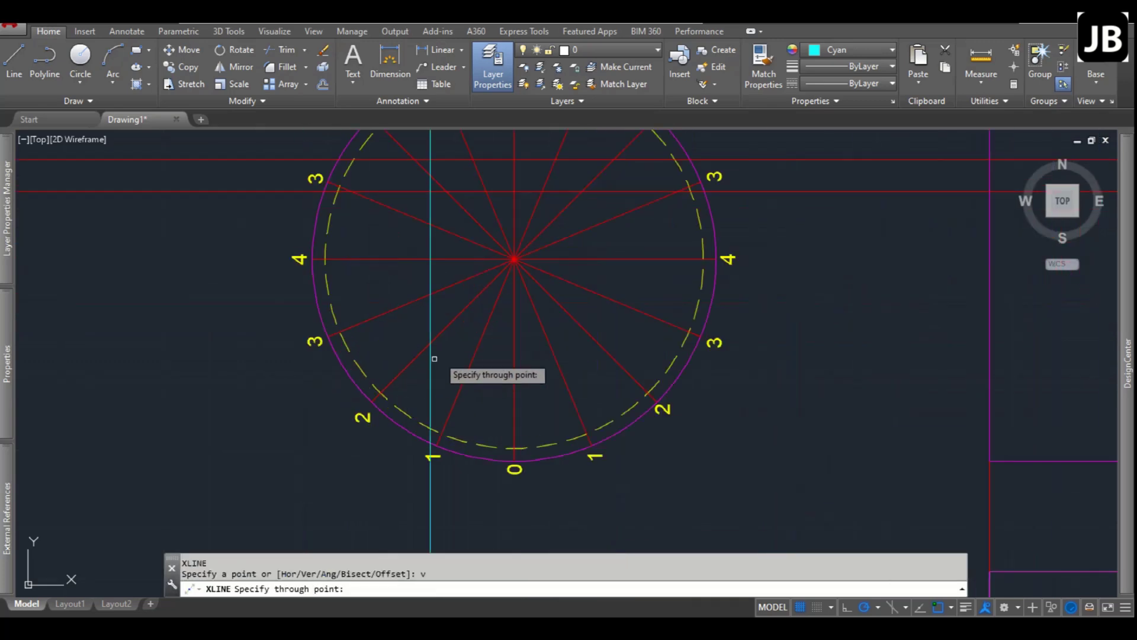
{"action": "left_click", "coordinate": [514, 259]}
{"action": "scroll", "coordinate": [498, 355], "scroll_direction": "down", "scroll_amount": 5}
{"action": "key", "text": "Escape"}
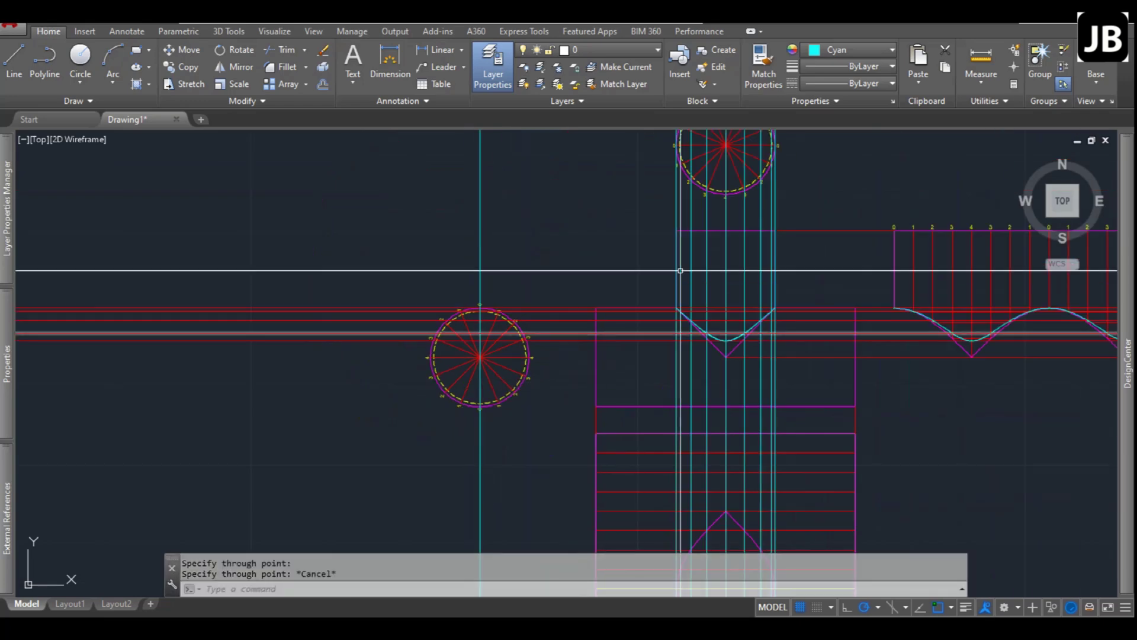
{"action": "scroll", "coordinate": [718, 233], "scroll_direction": "up", "scroll_amount": 2}
{"action": "left_click", "coordinate": [717, 234]}
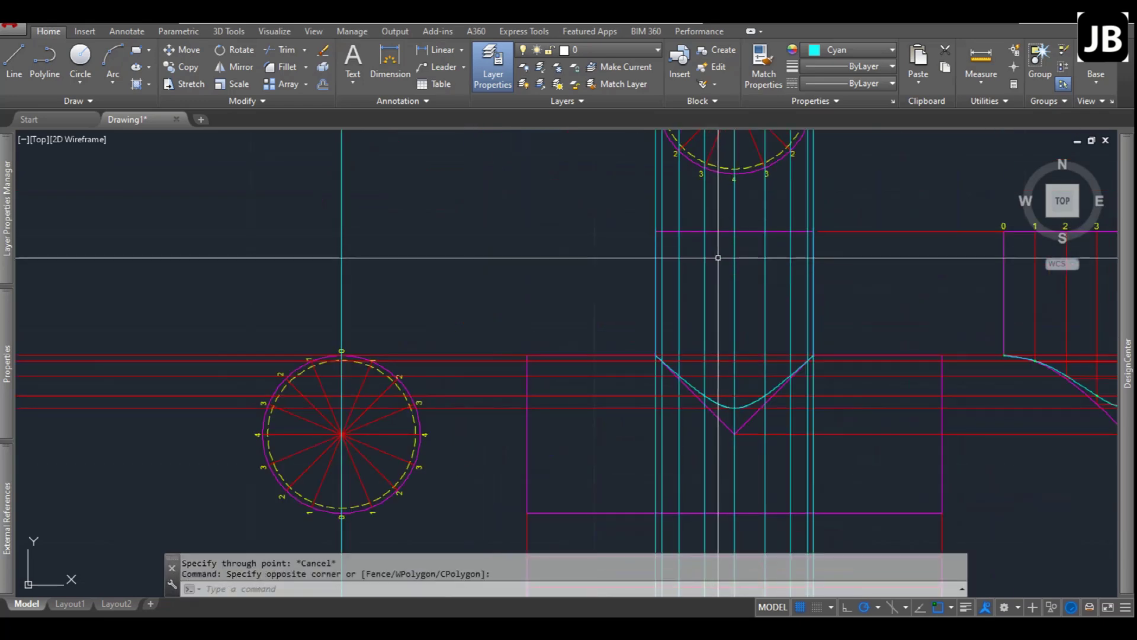
{"action": "key", "text": "Escape"}
{"action": "type", "text": "pl"}
{"action": "key", "text": "Return"}
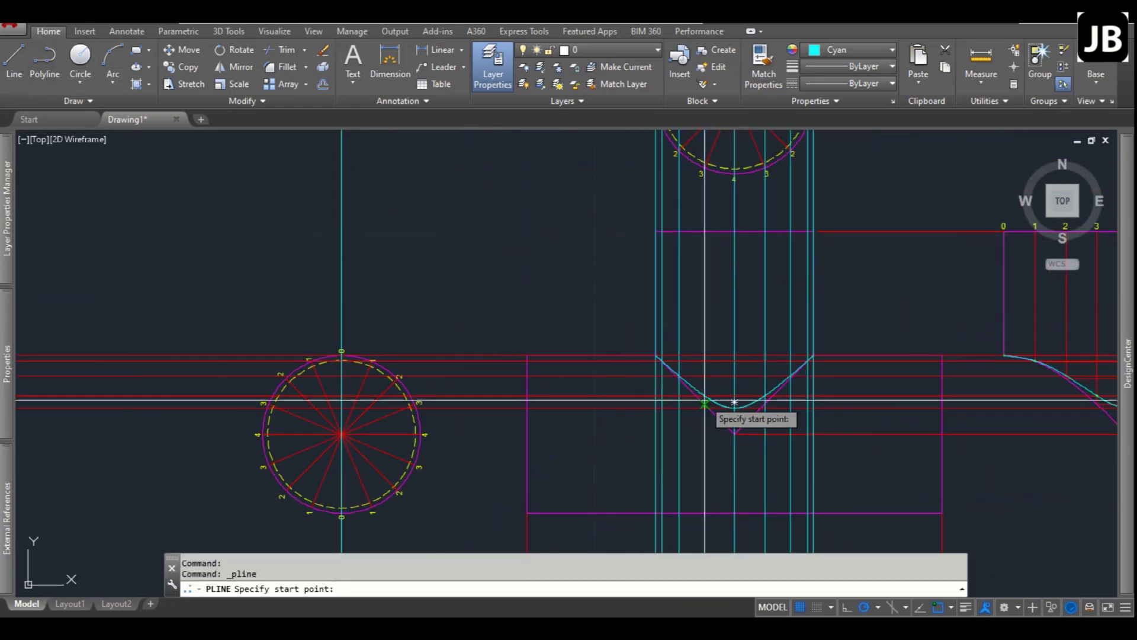
{"action": "scroll", "coordinate": [665, 426], "scroll_direction": "up", "scroll_amount": 2}
{"action": "scroll", "coordinate": [635, 337], "scroll_direction": "up", "scroll_amount": 2}
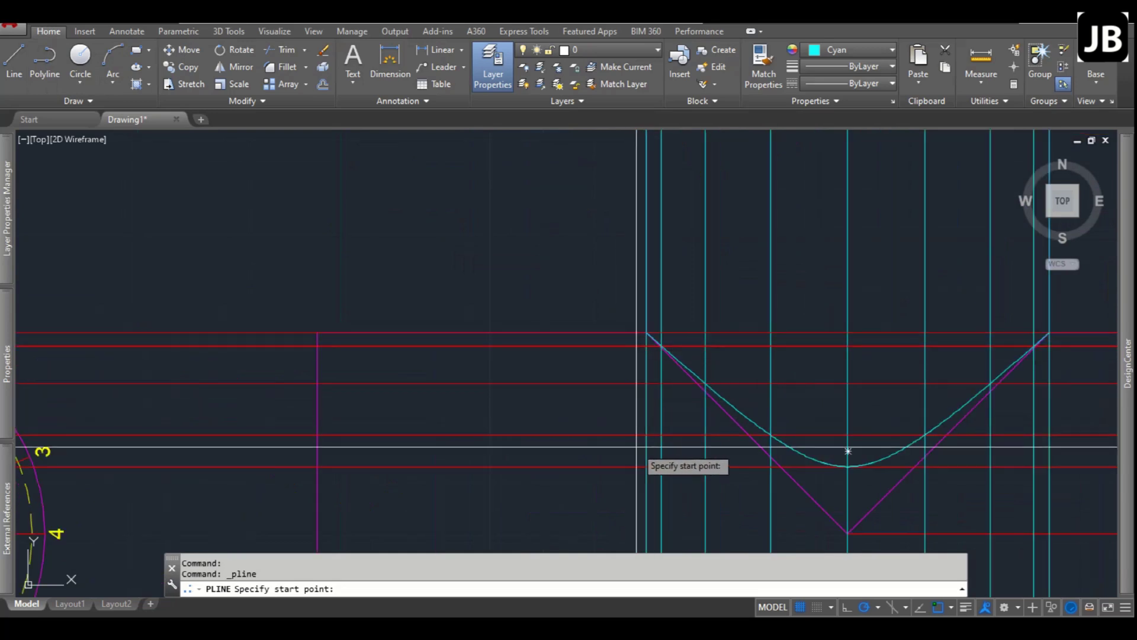
{"action": "left_click", "coordinate": [645, 333]}
{"action": "scroll", "coordinate": [644, 323], "scroll_direction": "down", "scroll_amount": 5}
{"action": "scroll", "coordinate": [643, 266], "scroll_direction": "up", "scroll_amount": 3}
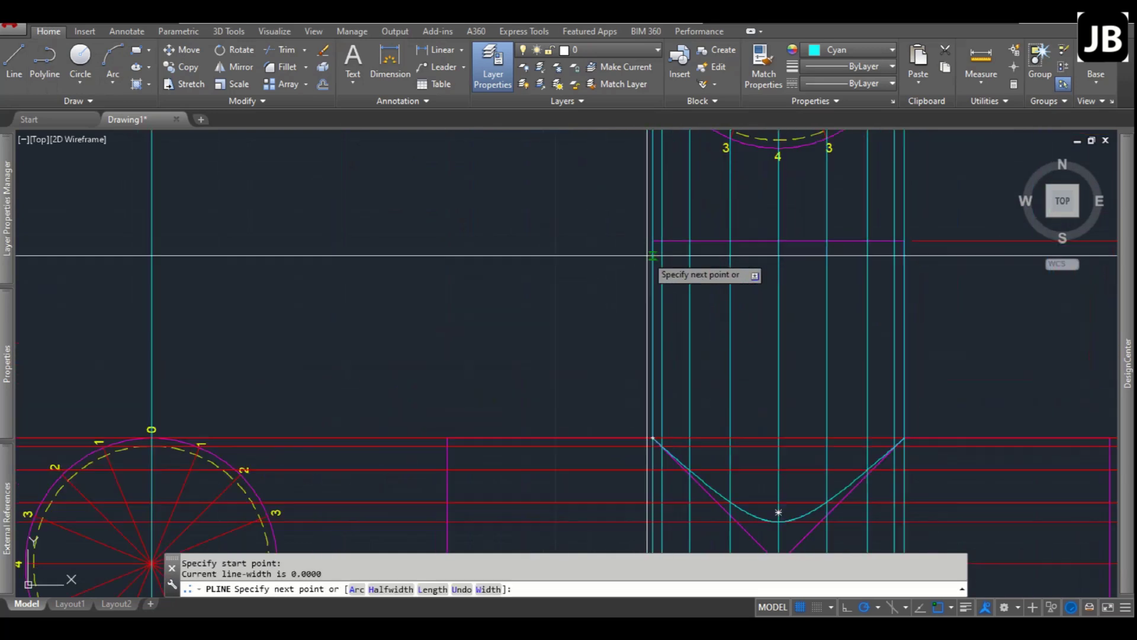
{"action": "left_click", "coordinate": [653, 243]}
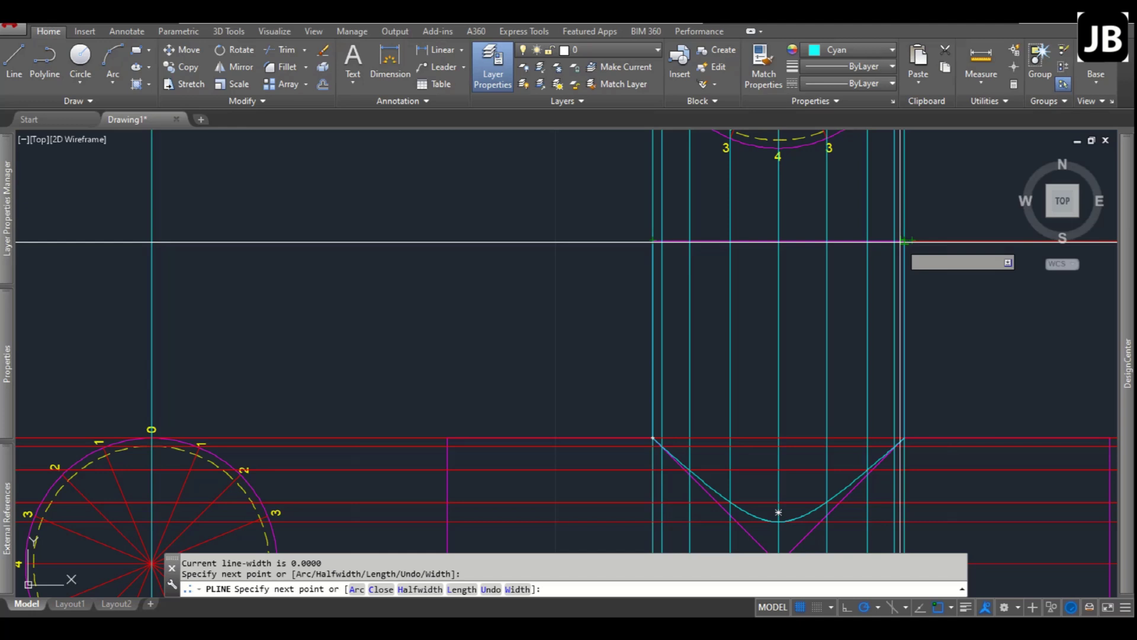
{"action": "left_click", "coordinate": [905, 241]}
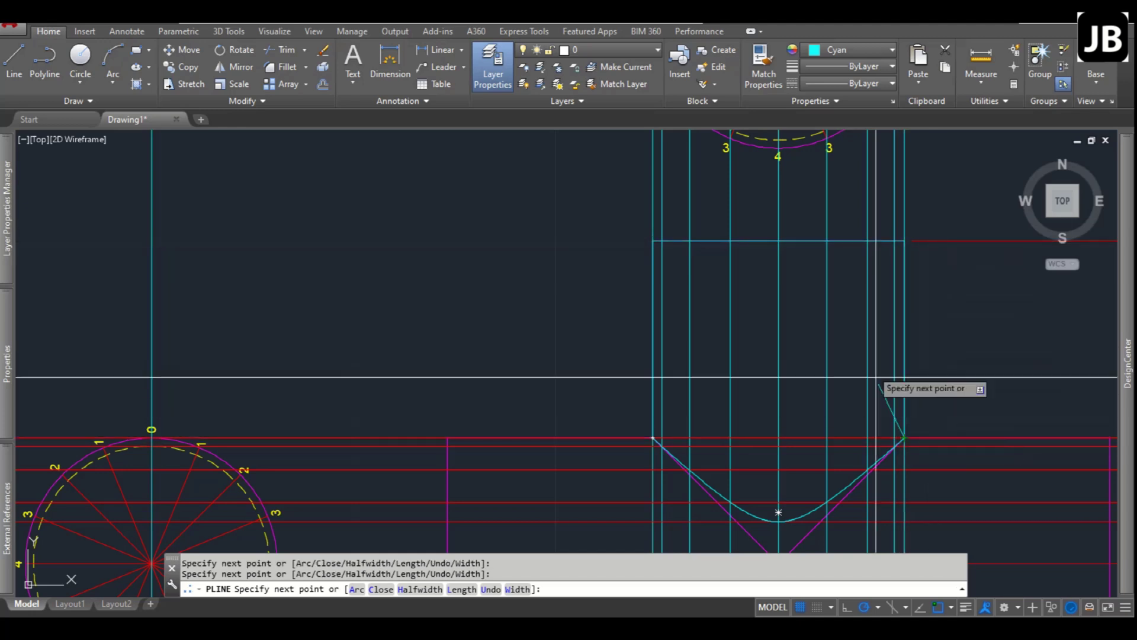
{"action": "key", "text": "Escape"}
{"action": "left_click", "coordinate": [800, 240]}
{"action": "type", "text": "m"}
{"action": "key", "text": "Return"}
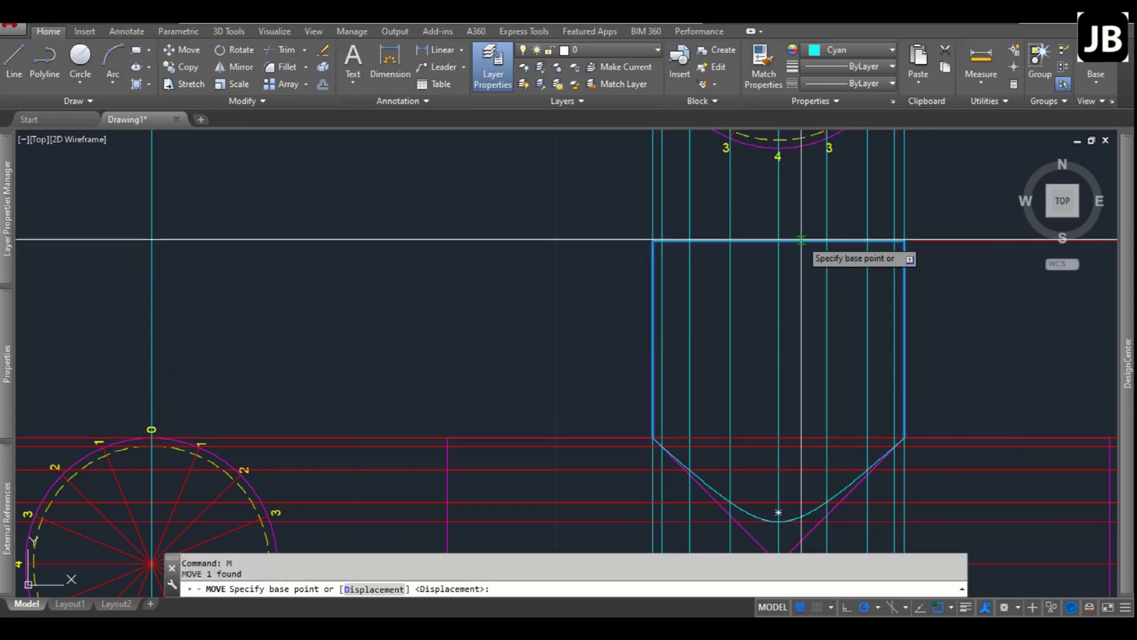
{"action": "left_click", "coordinate": [778, 241]}
{"action": "scroll", "coordinate": [787, 234], "scroll_direction": "down", "scroll_amount": 2}
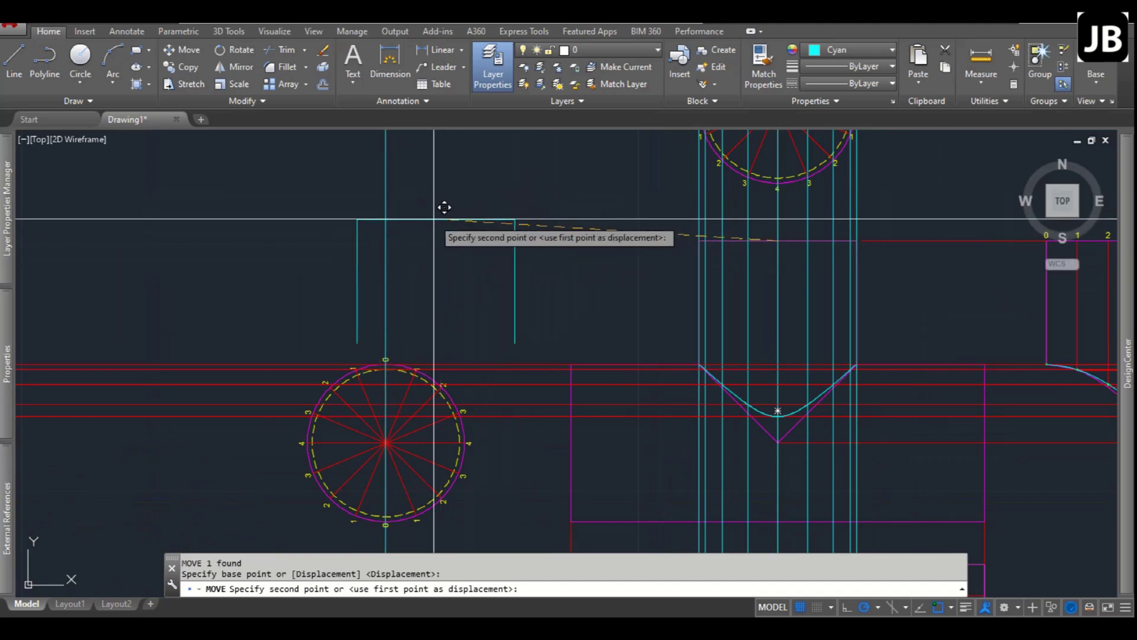
{"action": "left_click", "coordinate": [385, 240]}
{"action": "key", "text": "Escape"}
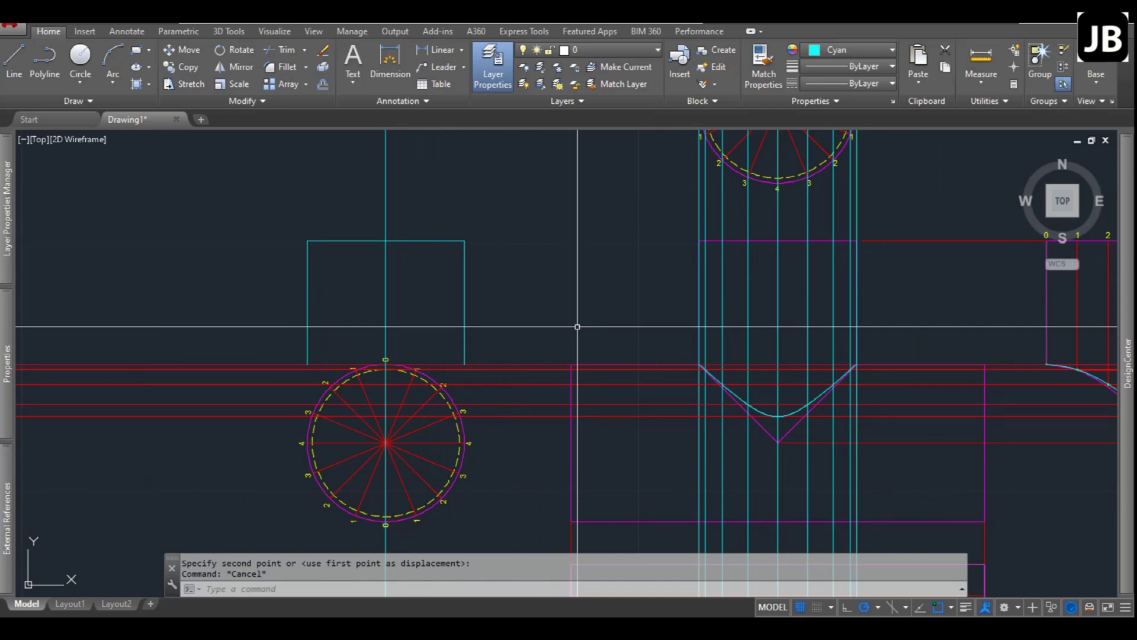
Extend the riser's right side line down to the red horizontal boundary line.
{"action": "key", "text": "Return"}
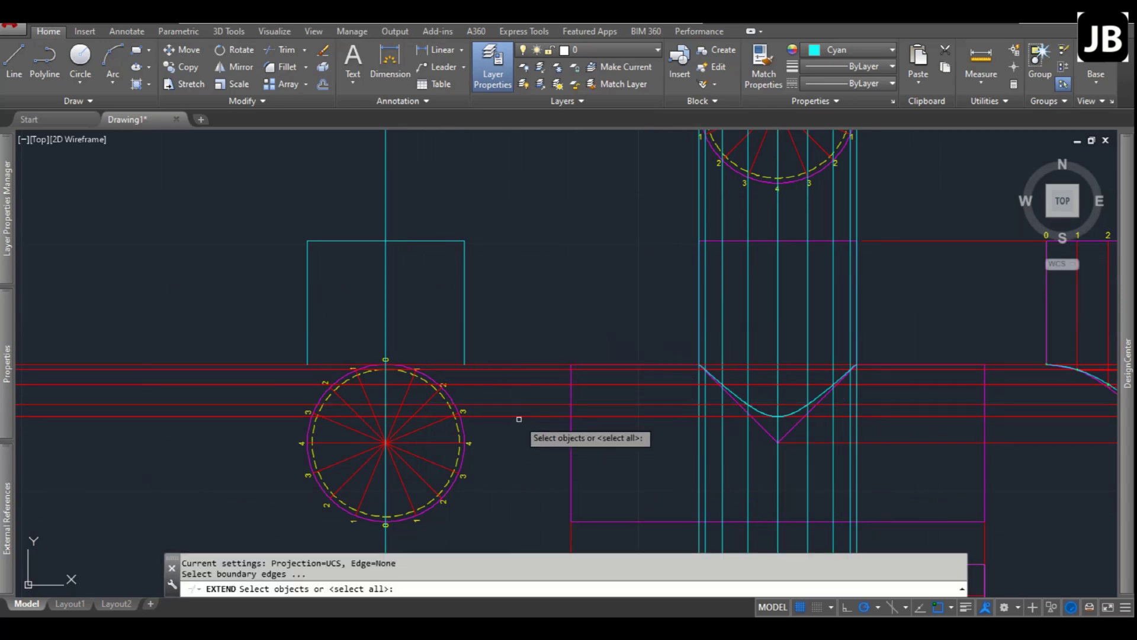
{"action": "left_click", "coordinate": [514, 416]}
{"action": "key", "text": "Return"}
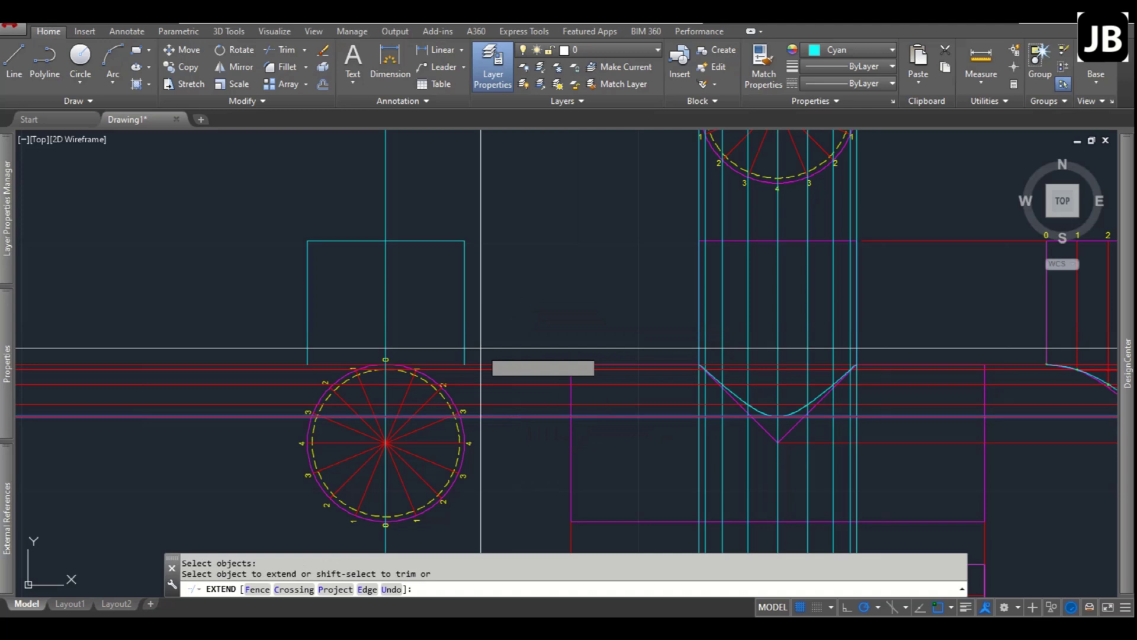
{"action": "left_click_drag", "start_coordinate": [533, 311], "coordinate": [454, 343]}
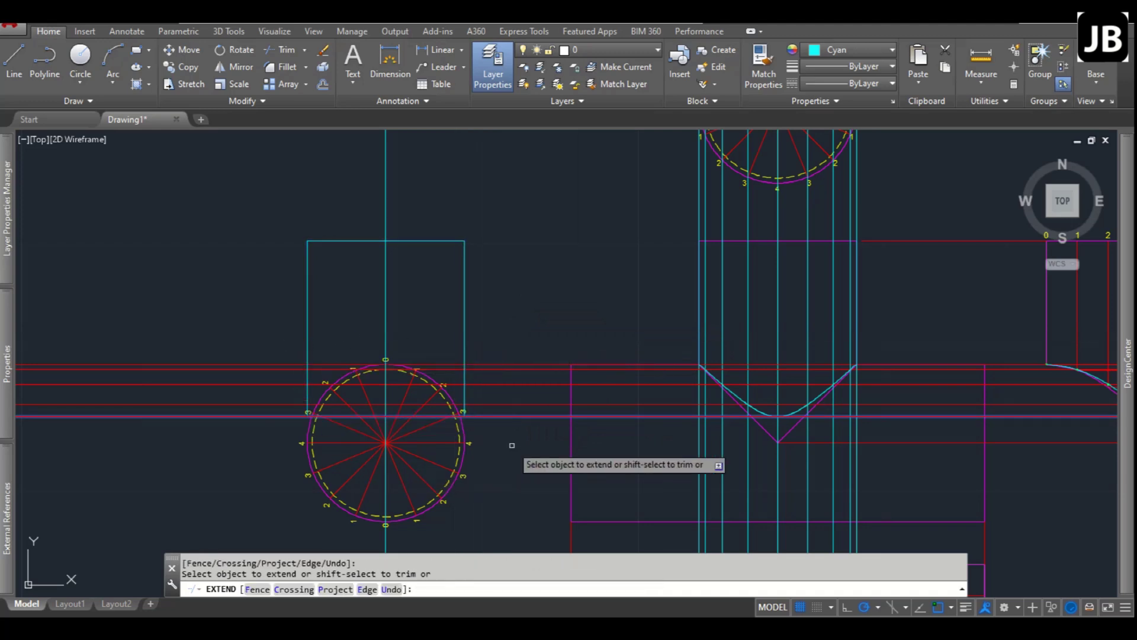
{"action": "scroll", "coordinate": [464, 426], "scroll_direction": "up", "scroll_amount": 5}
{"action": "key", "text": "Escape"}
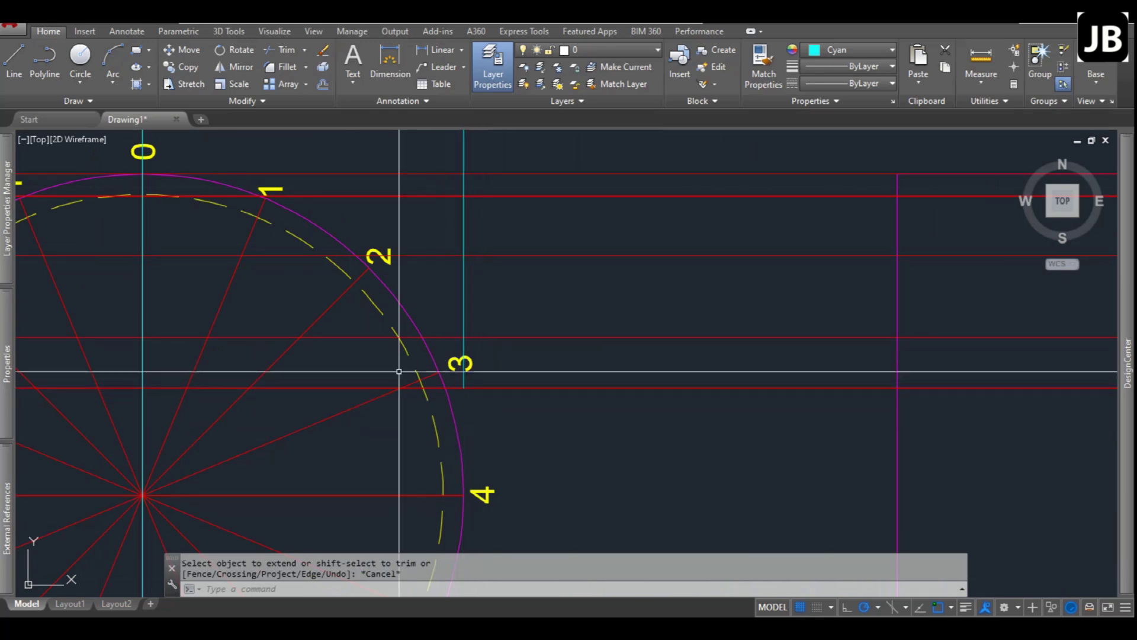
Start a vertical XLINE construction line, then cancel it.
{"action": "scroll", "coordinate": [500, 376], "scroll_direction": "down", "scroll_amount": 2}
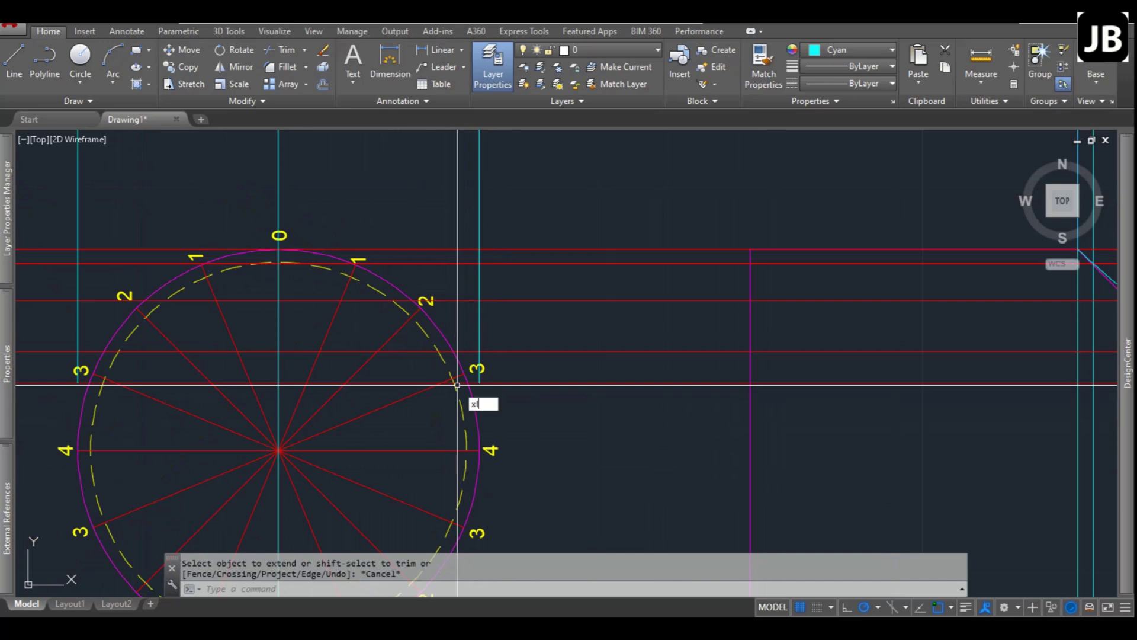
{"action": "key", "text": "Return"}
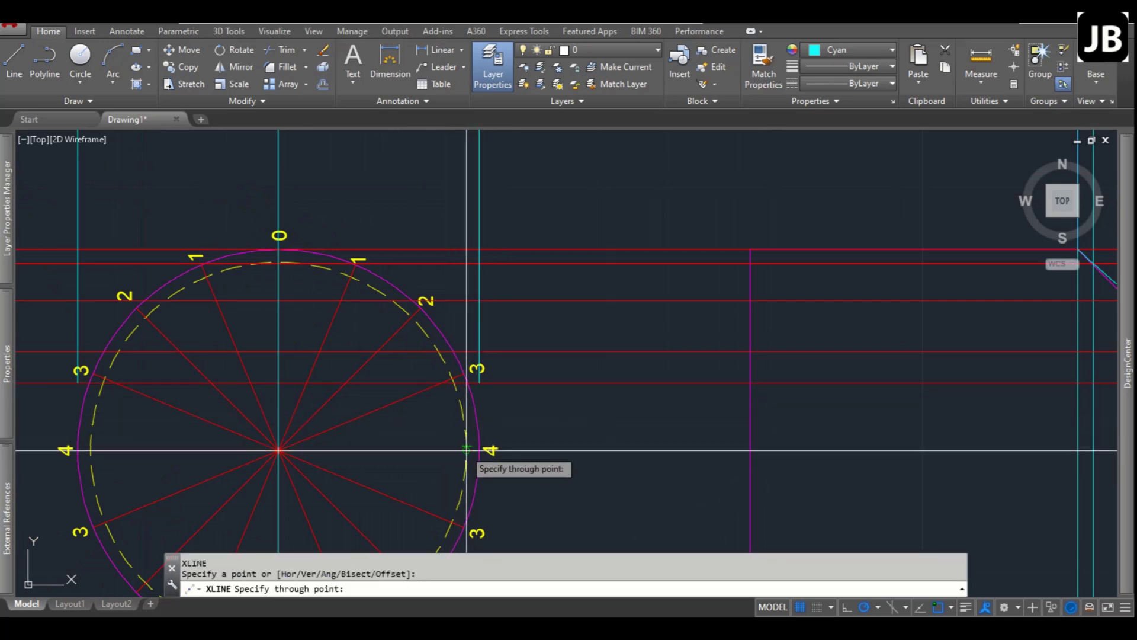
{"action": "key", "text": "Escape"}
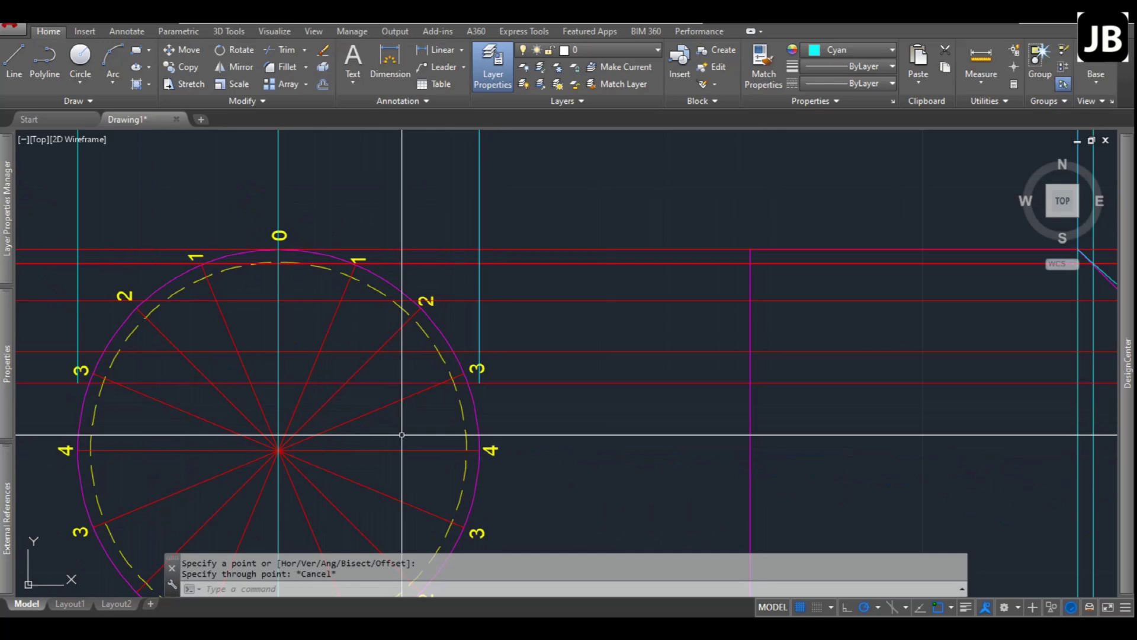
{"action": "type", "text": "xl"}
{"action": "key", "text": "Return"}
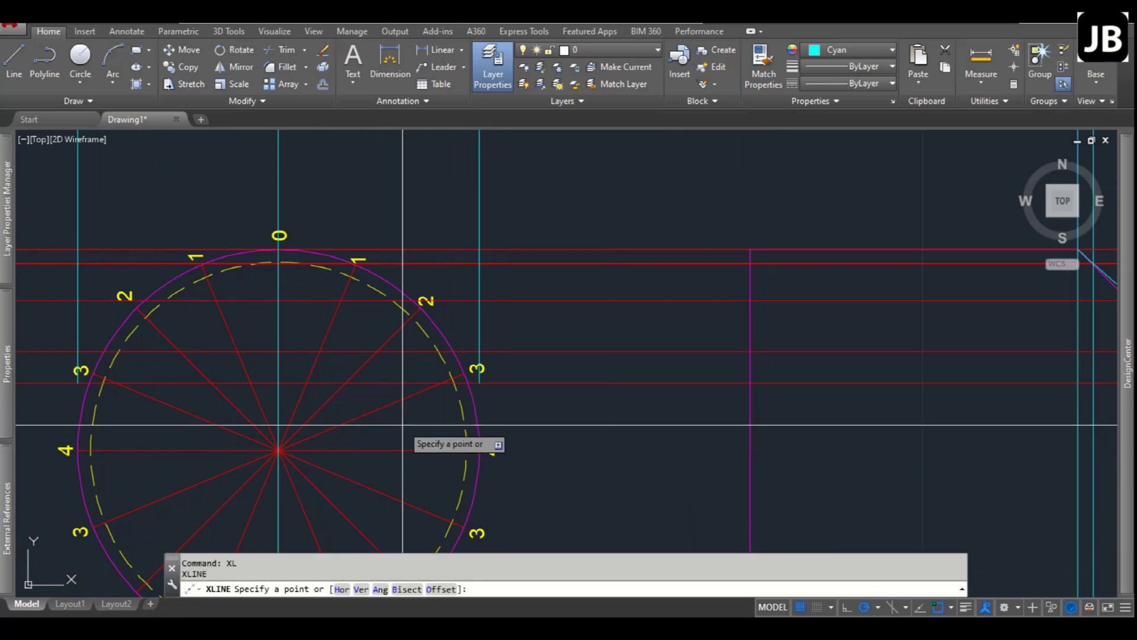
{"action": "key", "text": "Return"}
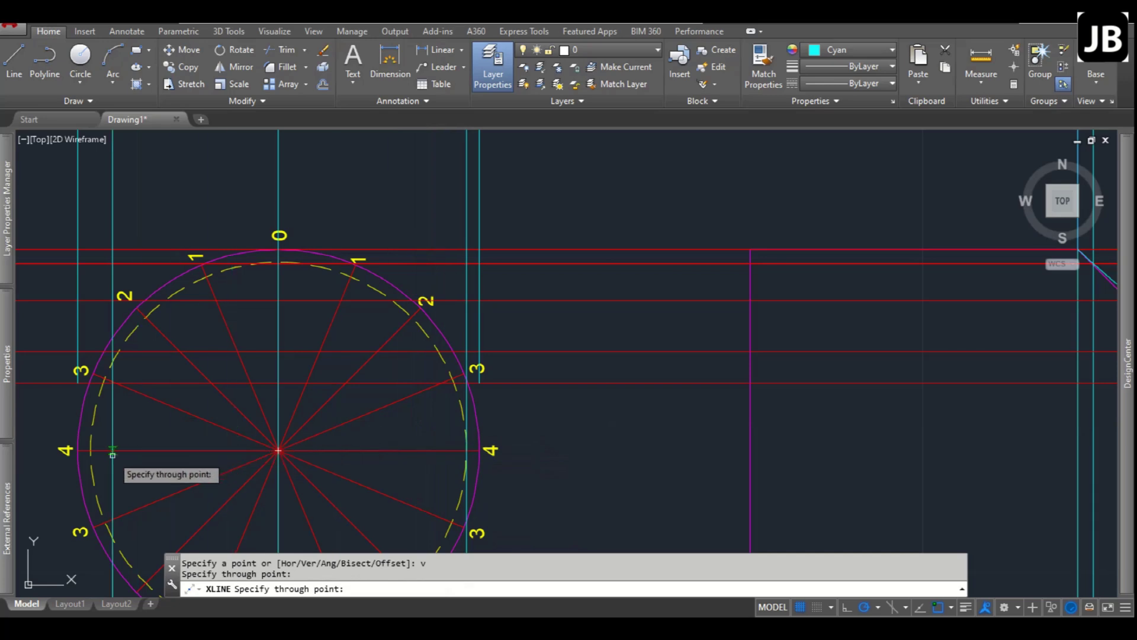
{"action": "key", "text": "Escape"}
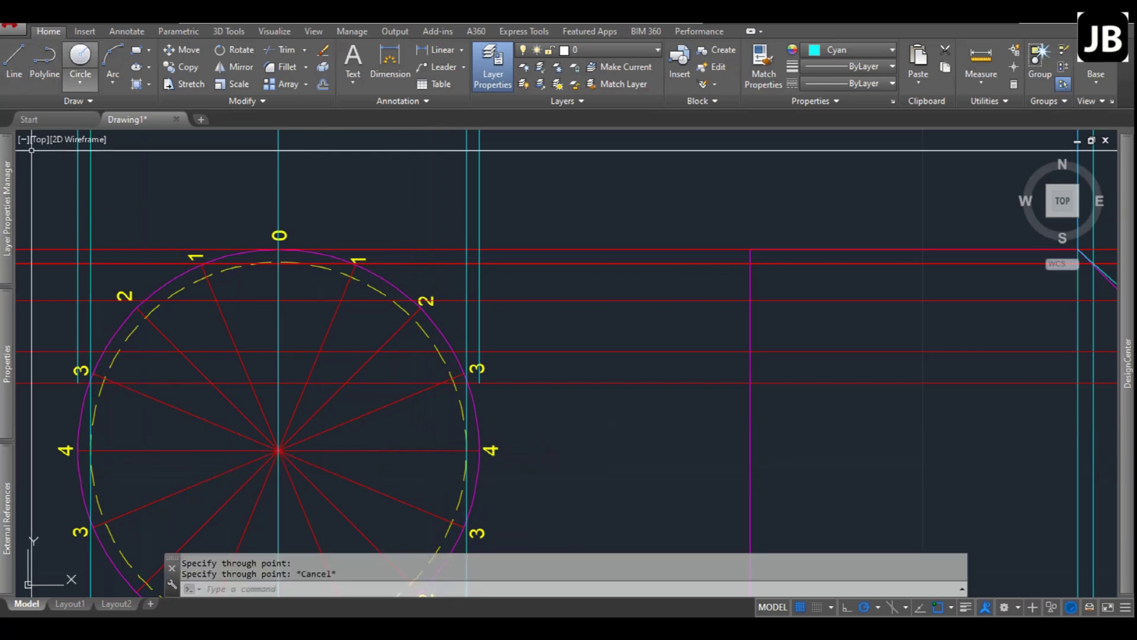
Switch the colour to yellow and draw two inner-wall polylines between the riser top and the circle.
{"action": "left_click", "coordinate": [45, 59]}
{"action": "left_click", "coordinate": [853, 49]}
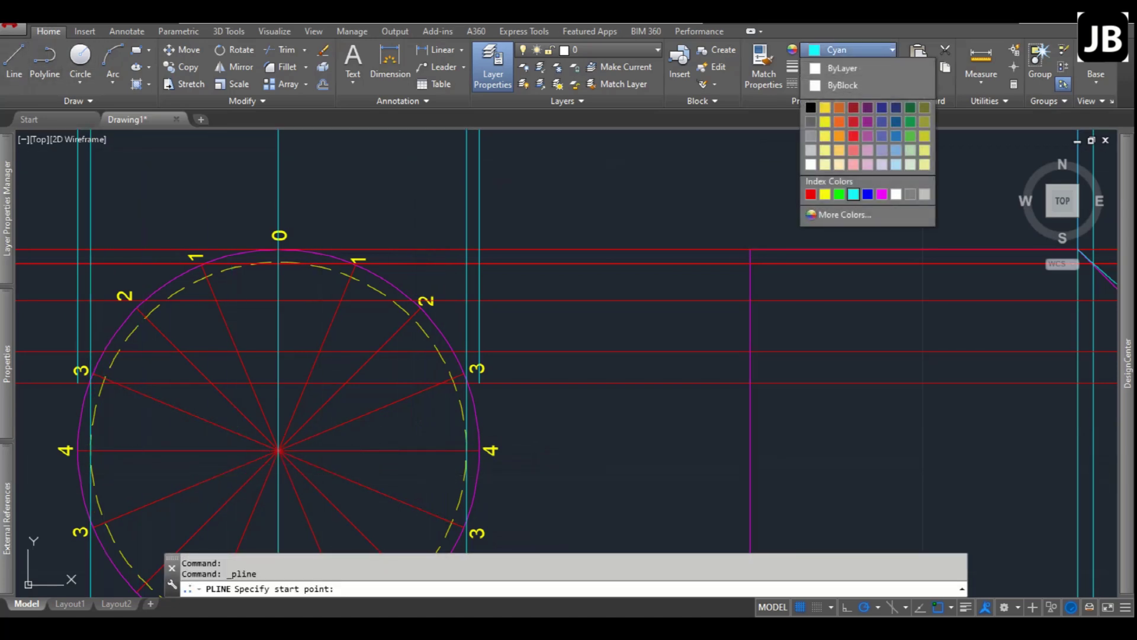
{"action": "left_click", "coordinate": [825, 194]}
{"action": "scroll", "coordinate": [475, 368], "scroll_direction": "up", "scroll_amount": 5}
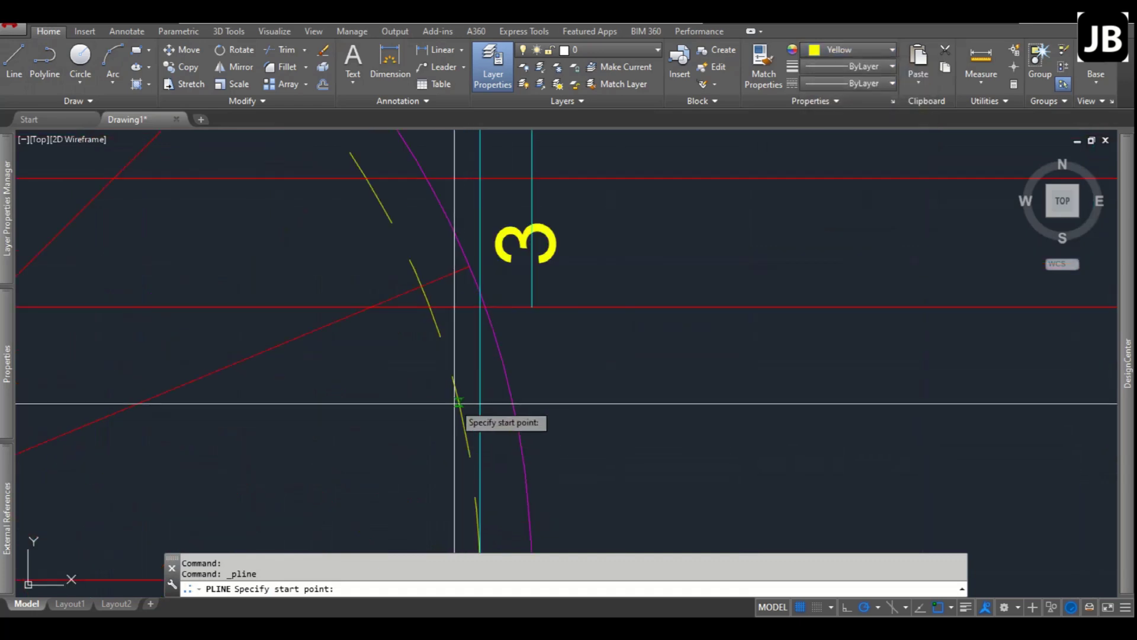
{"action": "left_click", "coordinate": [480, 306]}
{"action": "scroll", "coordinate": [470, 300], "scroll_direction": "down", "scroll_amount": 5}
{"action": "scroll", "coordinate": [470, 228], "scroll_direction": "up", "scroll_amount": 6}
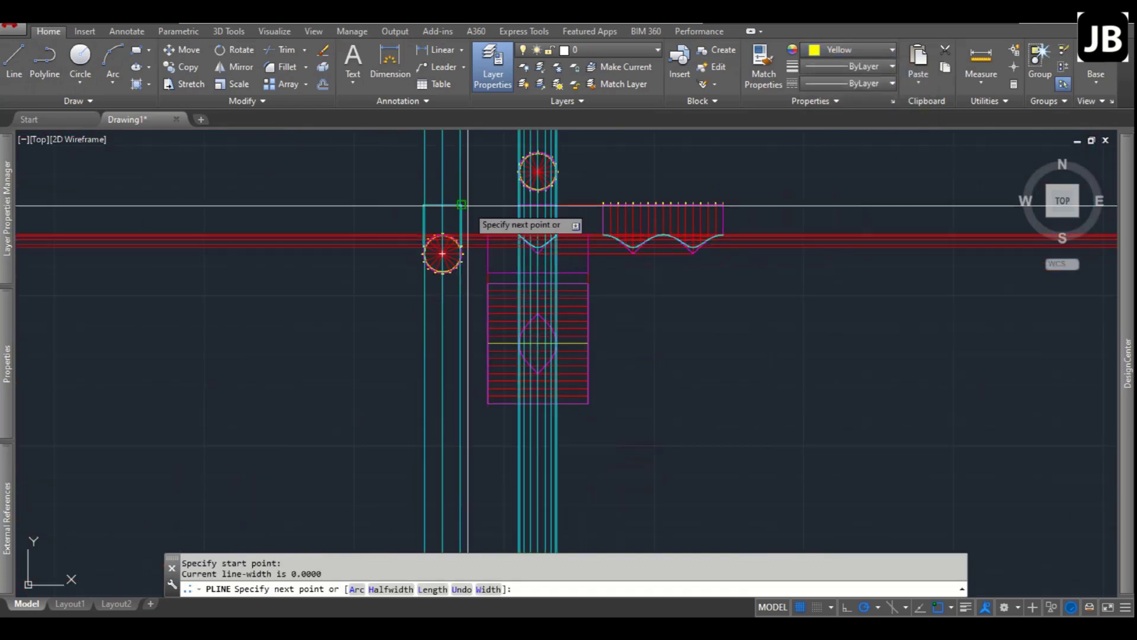
{"action": "left_click", "coordinate": [374, 391]}
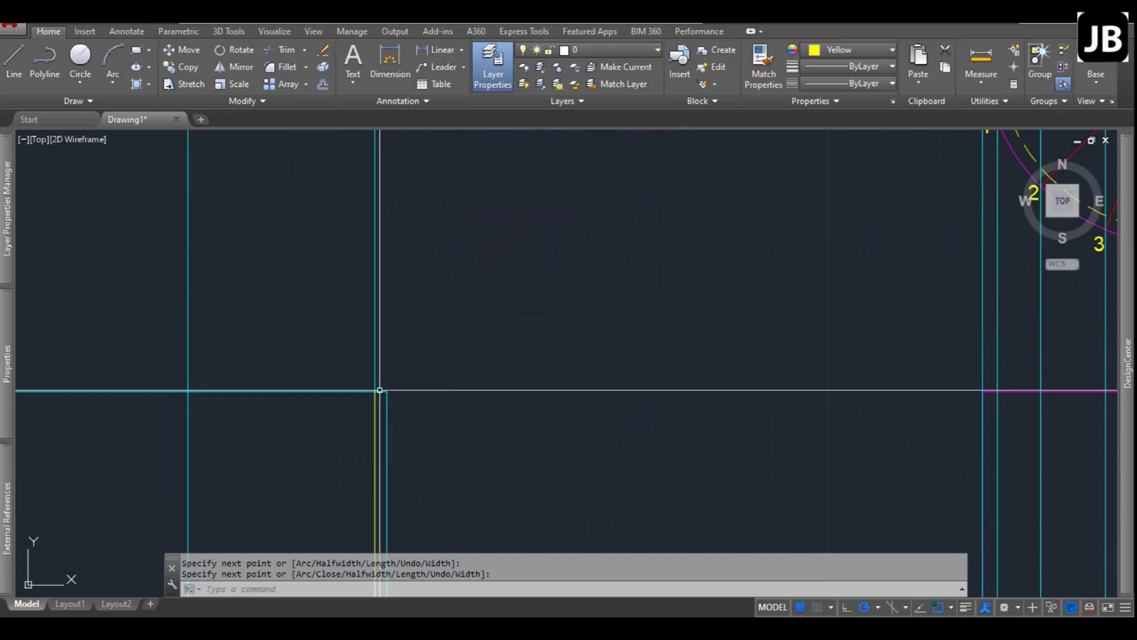
{"action": "key", "text": "Return"}
{"action": "key", "text": "Return"}
{"action": "scroll", "coordinate": [378, 394], "scroll_direction": "down", "scroll_amount": 6}
{"action": "scroll", "coordinate": [326, 346], "scroll_direction": "up", "scroll_amount": 6}
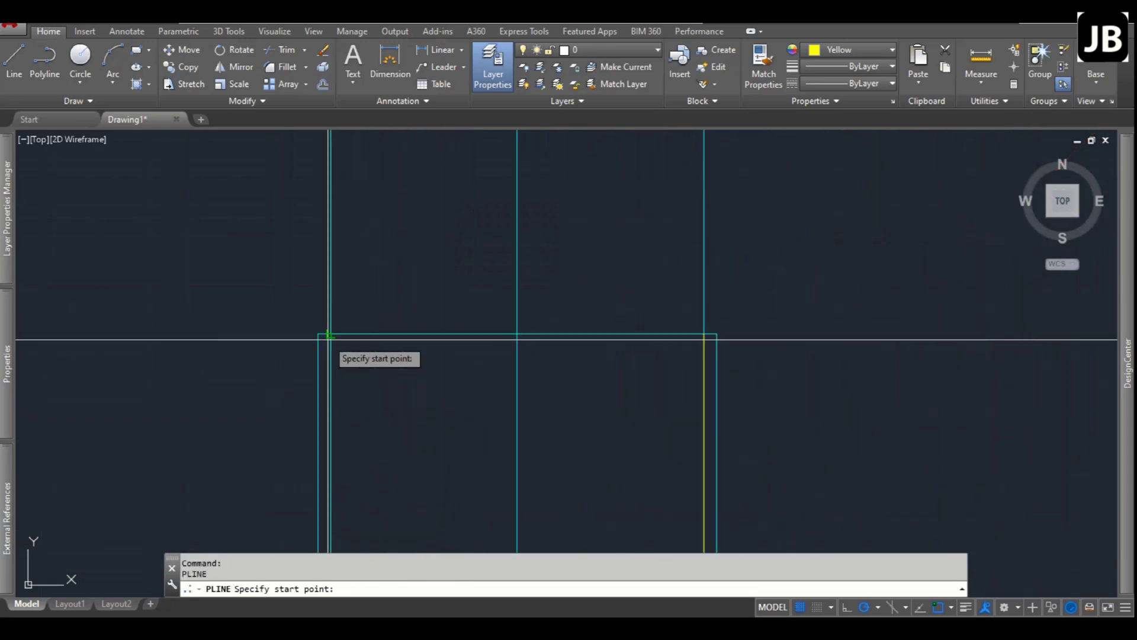
{"action": "left_click", "coordinate": [330, 335]}
{"action": "scroll", "coordinate": [329, 333], "scroll_direction": "down", "scroll_amount": 4}
{"action": "scroll", "coordinate": [279, 436], "scroll_direction": "up", "scroll_amount": 6}
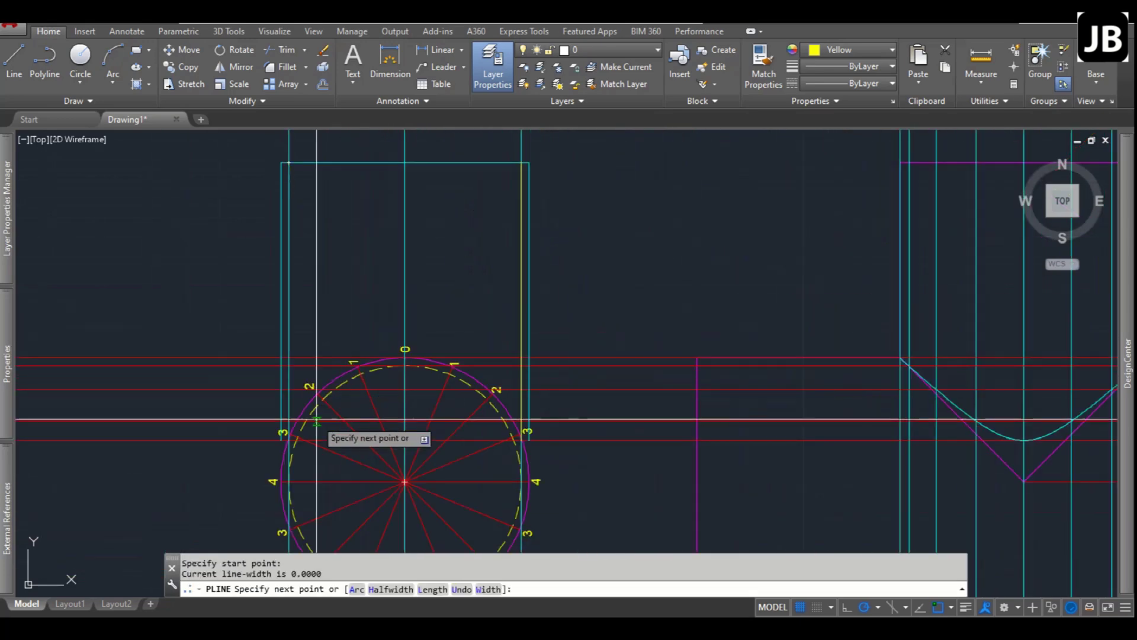
{"action": "left_click", "coordinate": [233, 460]}
{"action": "key", "text": "Escape"}
Grip-stretch the left outer cyan line's bottom end up to division 3's level.
{"action": "scroll", "coordinate": [419, 335], "scroll_direction": "down", "scroll_amount": 5}
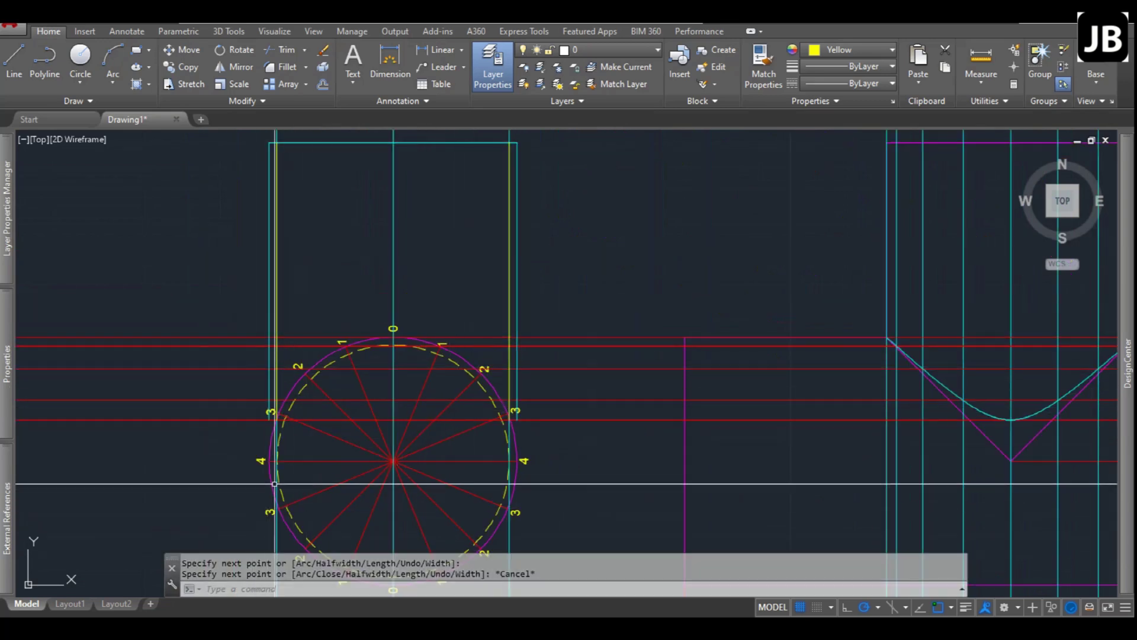
{"action": "scroll", "coordinate": [281, 482], "scroll_direction": "up", "scroll_amount": 3}
{"action": "scroll", "coordinate": [267, 358], "scroll_direction": "up", "scroll_amount": 3}
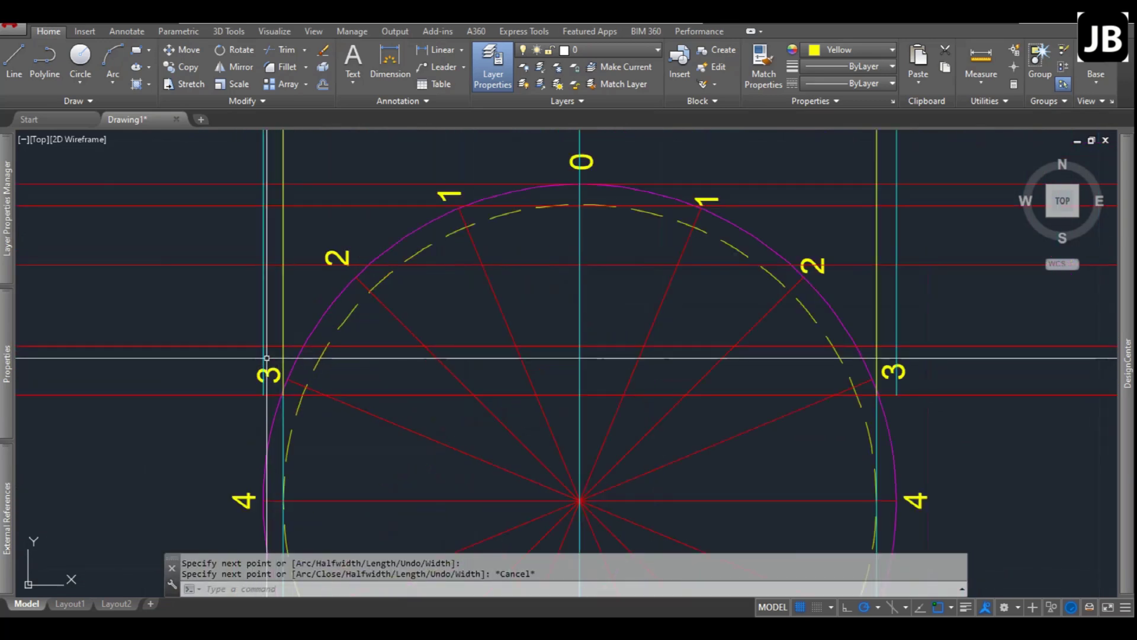
{"action": "left_click", "coordinate": [264, 395]}
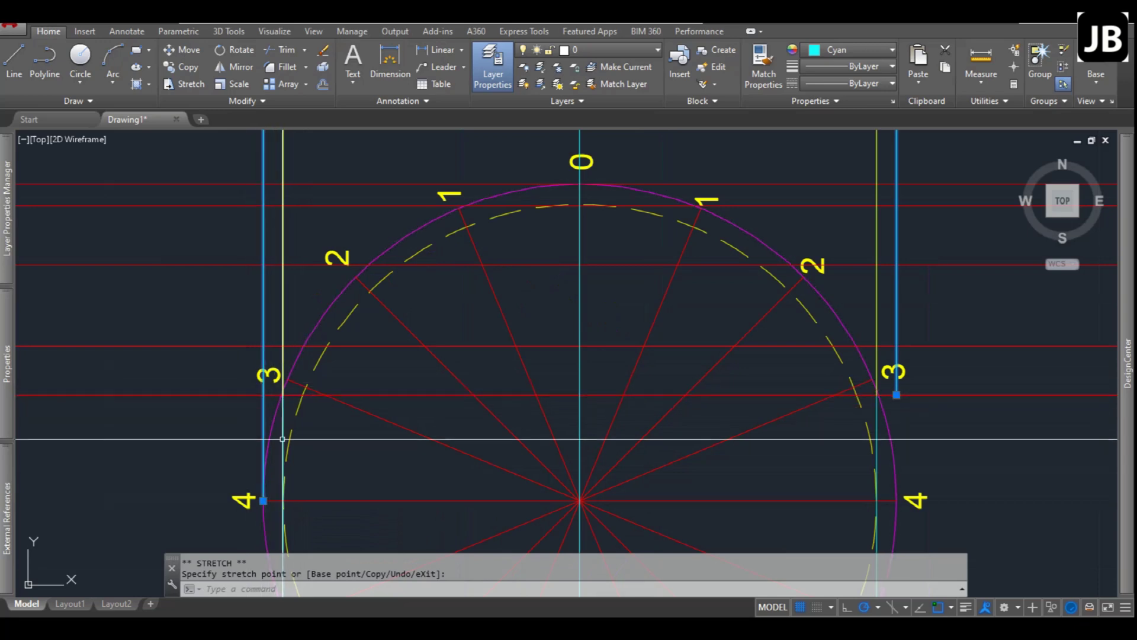
{"action": "left_click", "coordinate": [264, 501]}
{"action": "key", "text": "Down"}
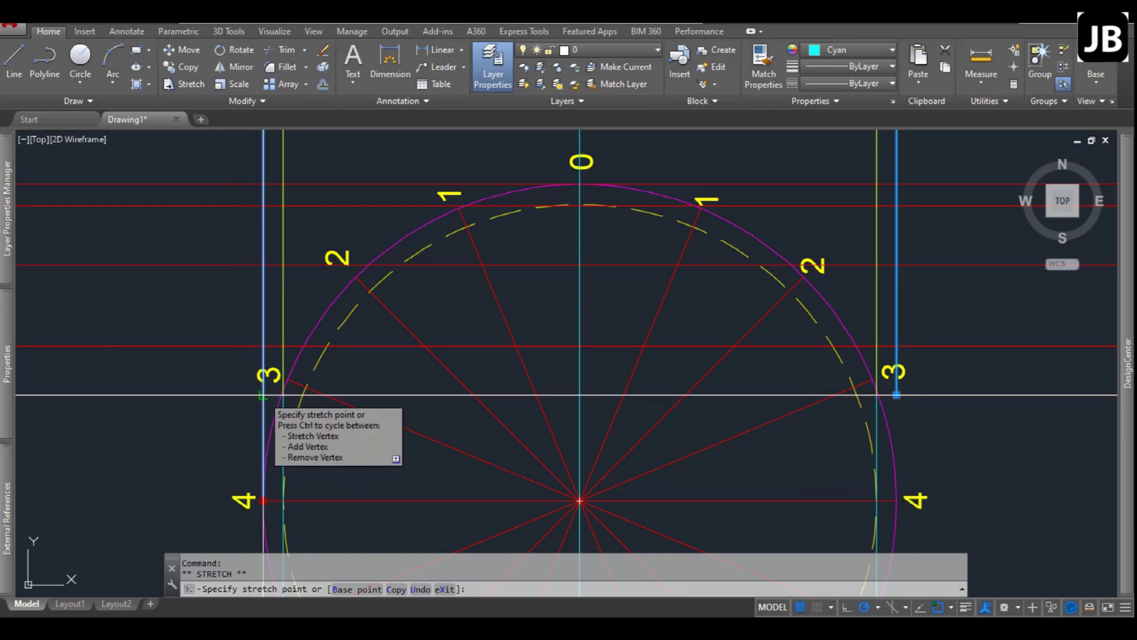
{"action": "left_click", "coordinate": [263, 394]}
{"action": "key", "text": "Escape"}
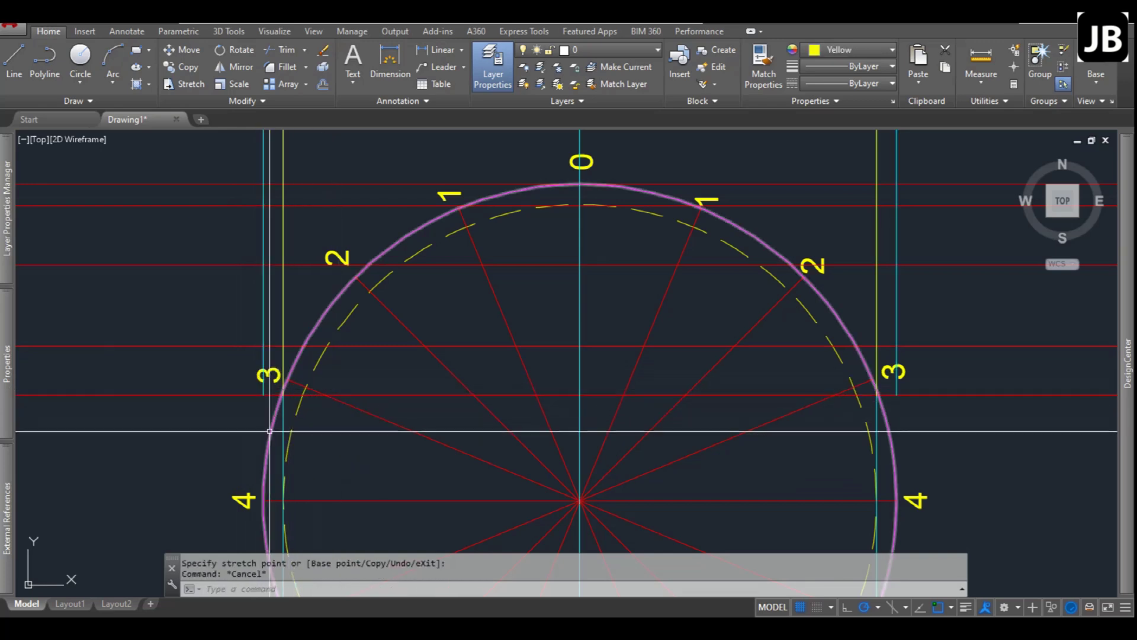
{"action": "scroll", "coordinate": [270, 392], "scroll_direction": "up", "scroll_amount": 2}
{"action": "middle_click_drag", "start_coordinate": [590, 151], "coordinate": [584, 132]}
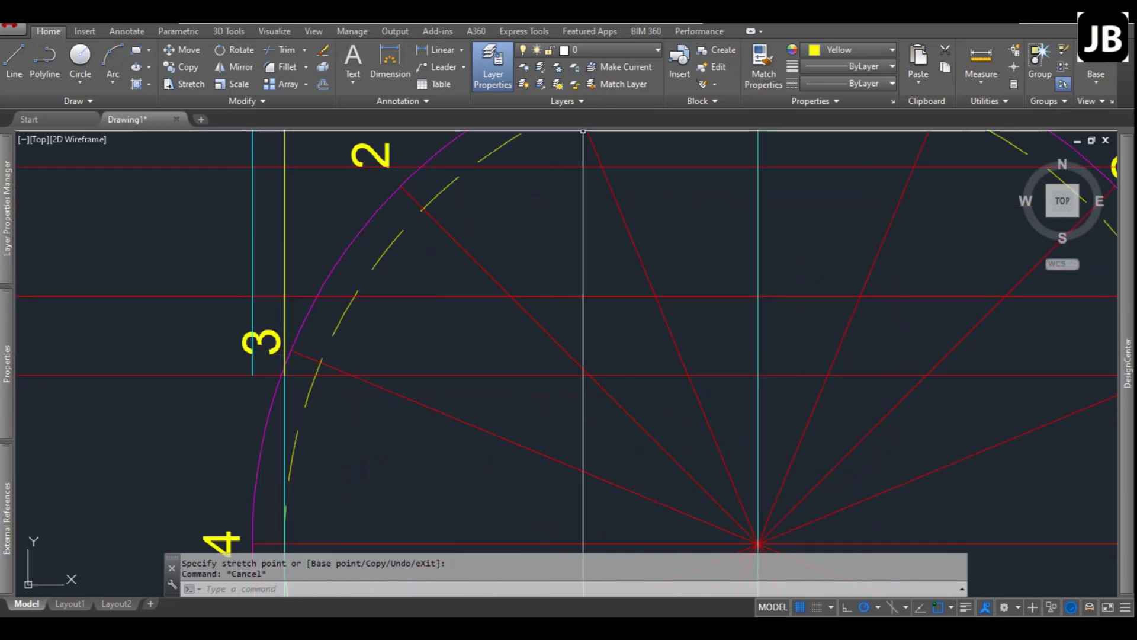
{"action": "left_click", "coordinate": [980, 59]}
{"action": "scroll", "coordinate": [279, 368], "scroll_direction": "up", "scroll_amount": 3}
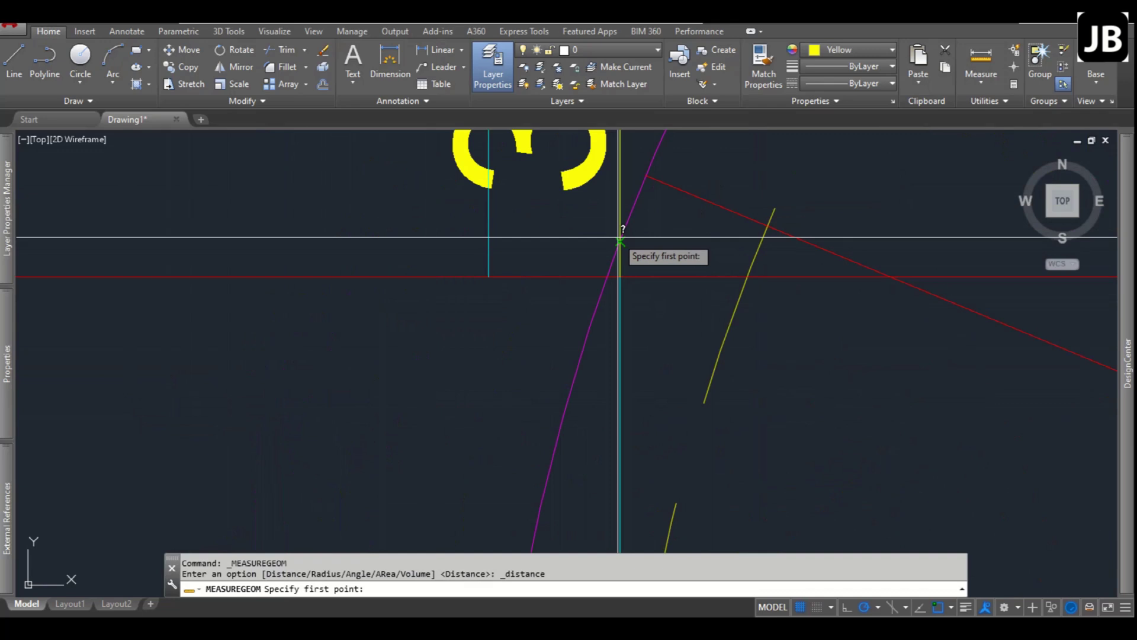
{"action": "left_click", "coordinate": [606, 277]}
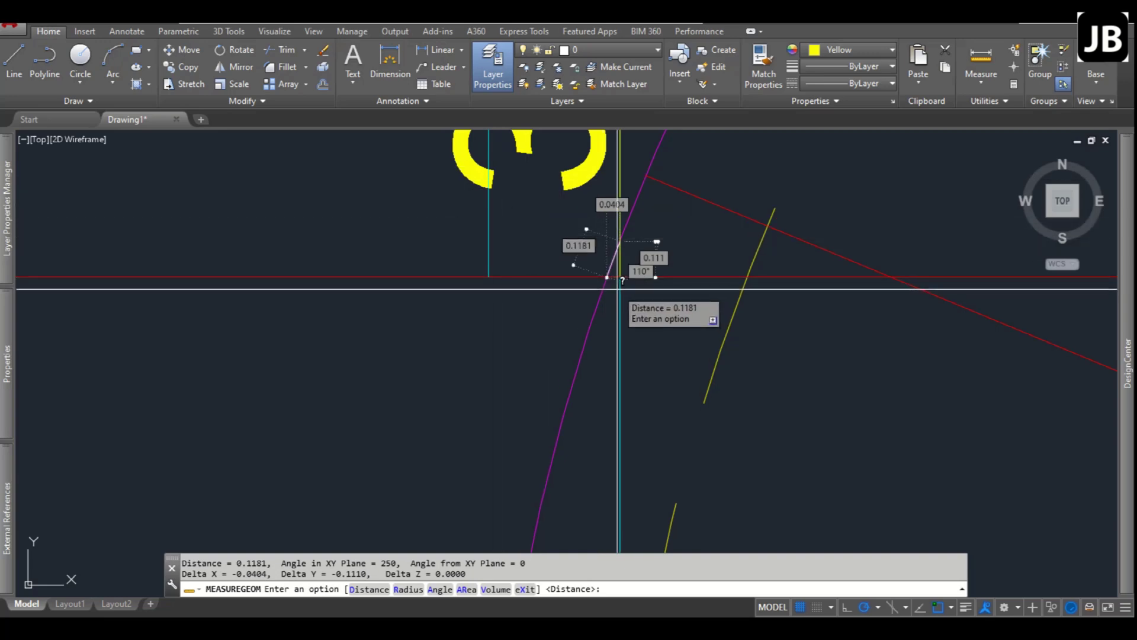
{"action": "key", "text": "Escape"}
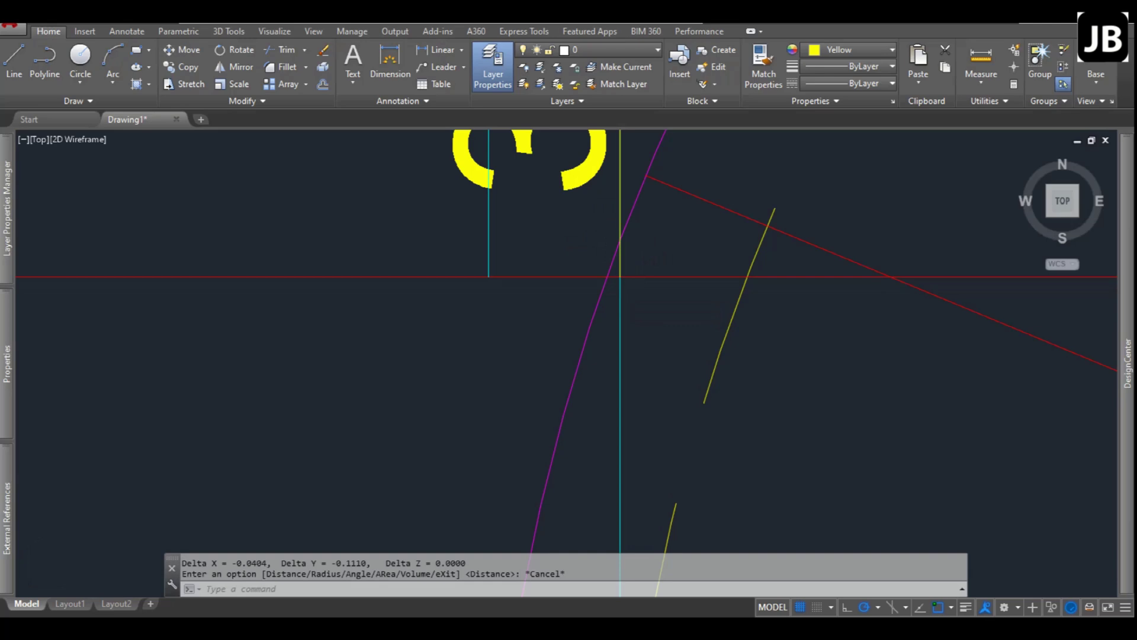
{"action": "scroll", "coordinate": [620, 276], "scroll_direction": "down", "scroll_amount": 3}
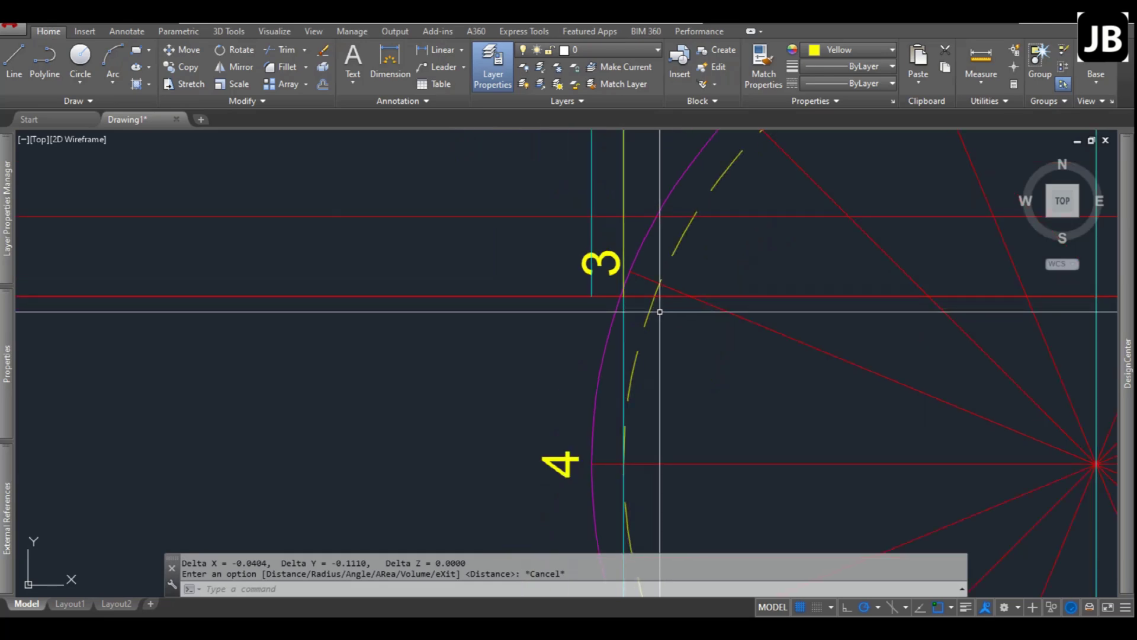
Erase the two cyan vertical construction lines flanking the numbered pipe circle, keeping the yellow inside-wall lines.
{"action": "scroll", "coordinate": [592, 324], "scroll_direction": "down", "scroll_amount": 5}
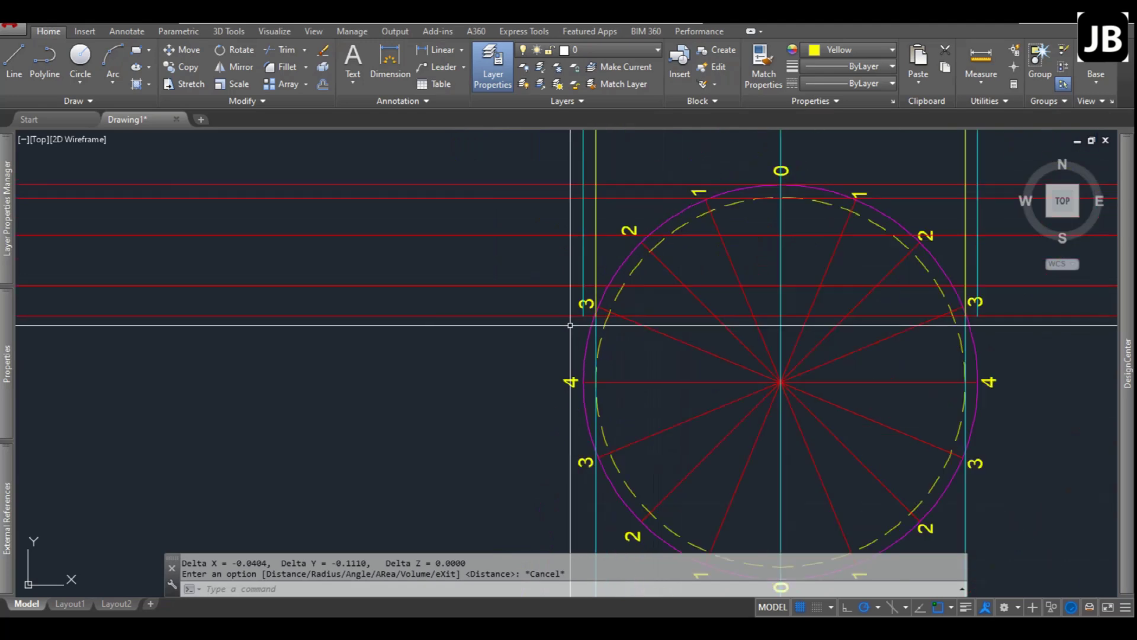
{"action": "scroll", "coordinate": [714, 324], "scroll_direction": "down", "scroll_amount": 3}
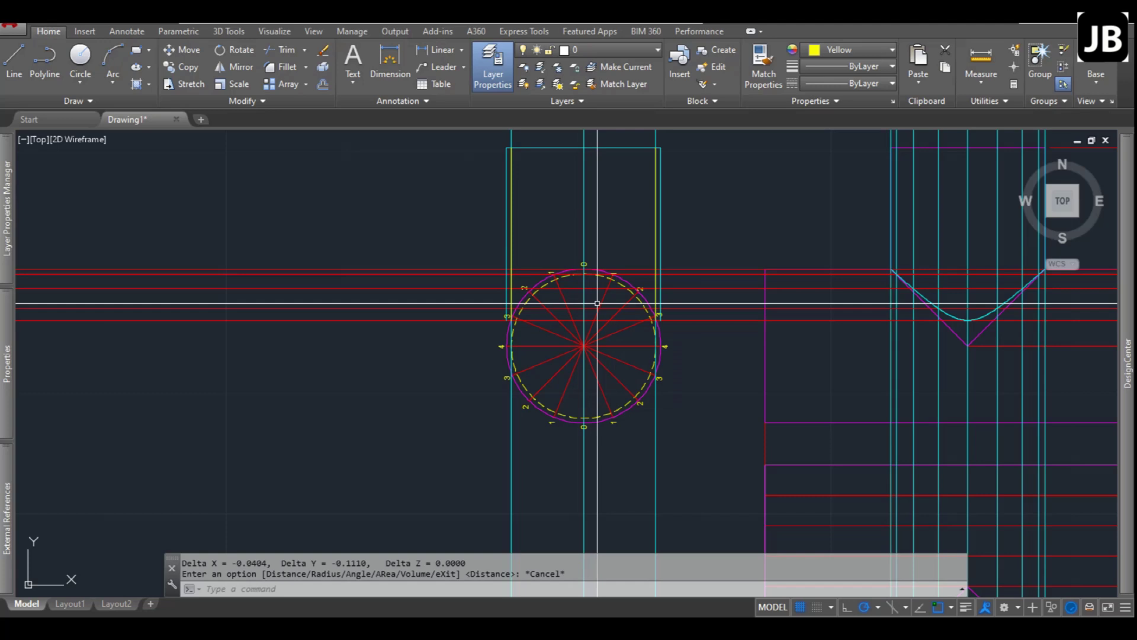
{"action": "left_click", "coordinate": [677, 426]}
{"action": "left_click", "coordinate": [622, 469]}
{"action": "left_click", "coordinate": [533, 471]}
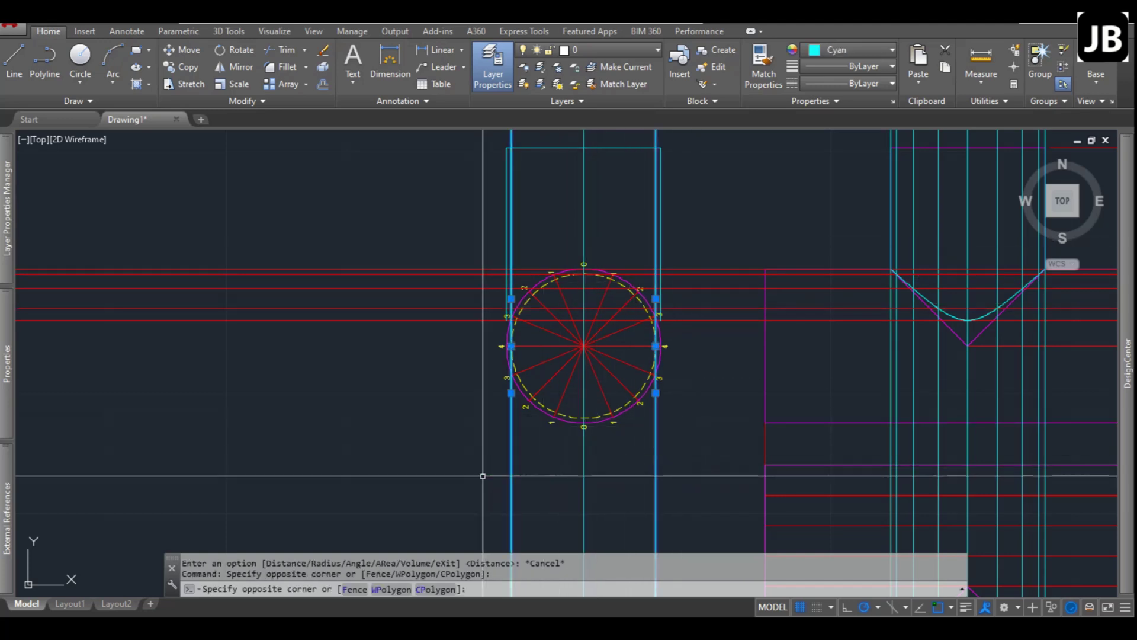
{"action": "left_click", "coordinate": [479, 472]}
{"action": "key", "text": "Delete"}
{"action": "scroll", "coordinate": [477, 317], "scroll_direction": "up", "scroll_amount": 6}
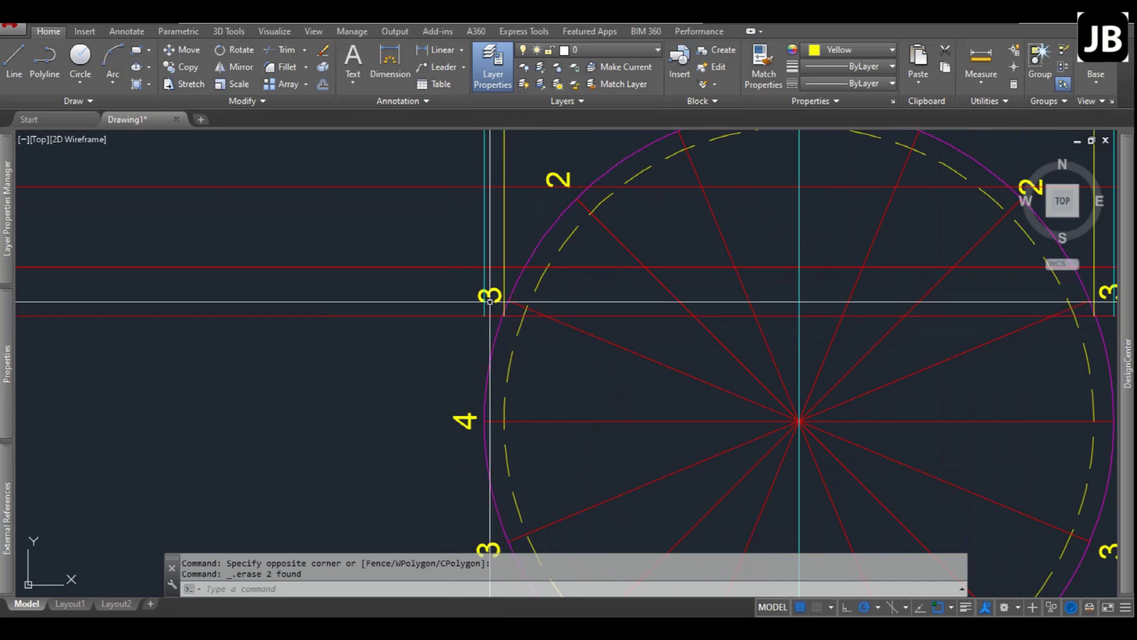
{"action": "scroll", "coordinate": [519, 371], "scroll_direction": "down", "scroll_amount": 10}
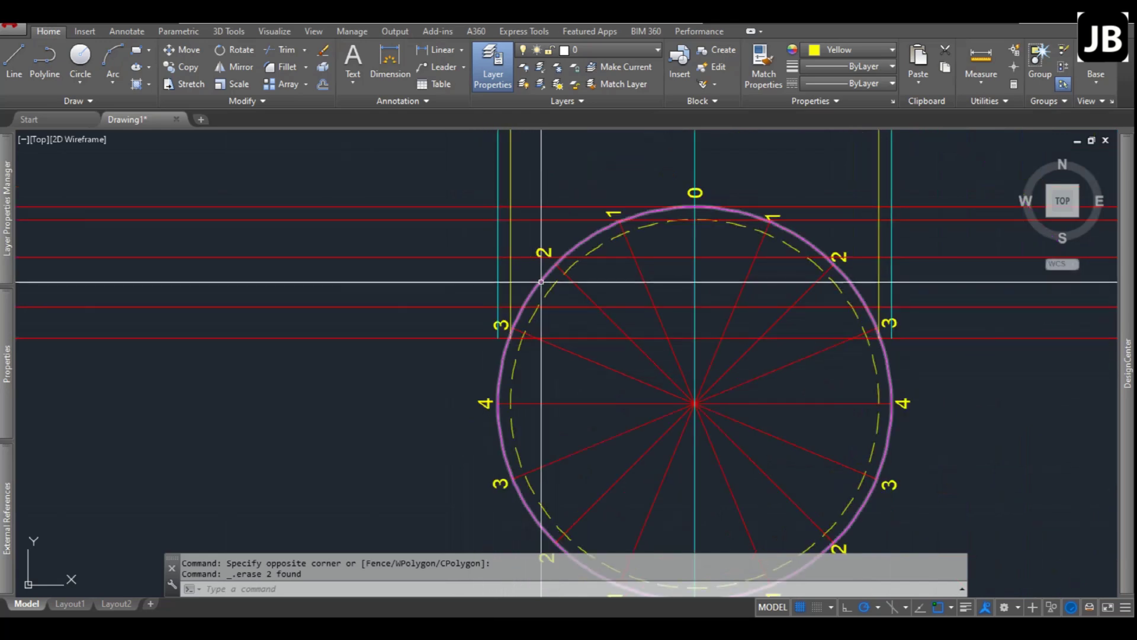
{"action": "scroll", "coordinate": [545, 316], "scroll_direction": "up", "scroll_amount": 8}
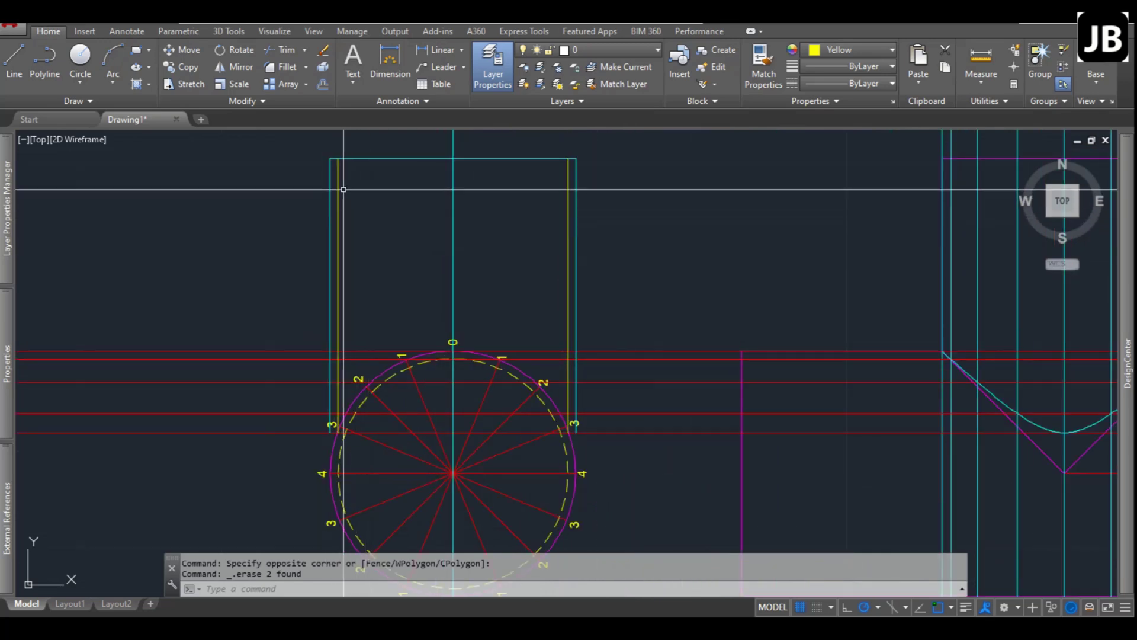
{"action": "scroll", "coordinate": [541, 348], "scroll_direction": "down", "scroll_amount": 6}
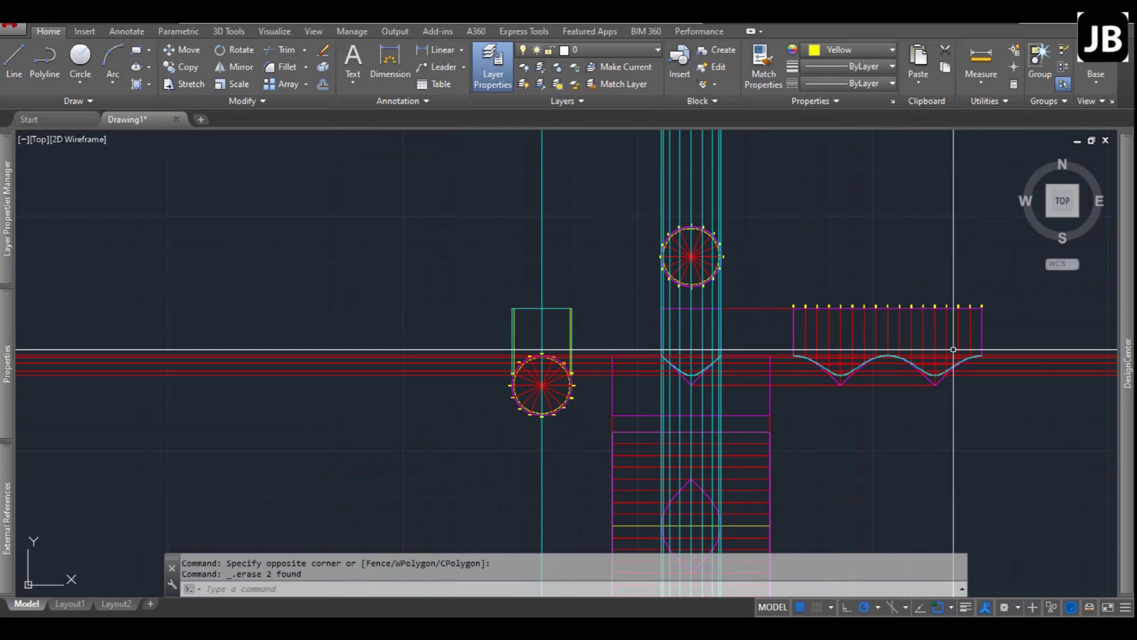
{"action": "scroll", "coordinate": [524, 369], "scroll_direction": "up", "scroll_amount": 6}
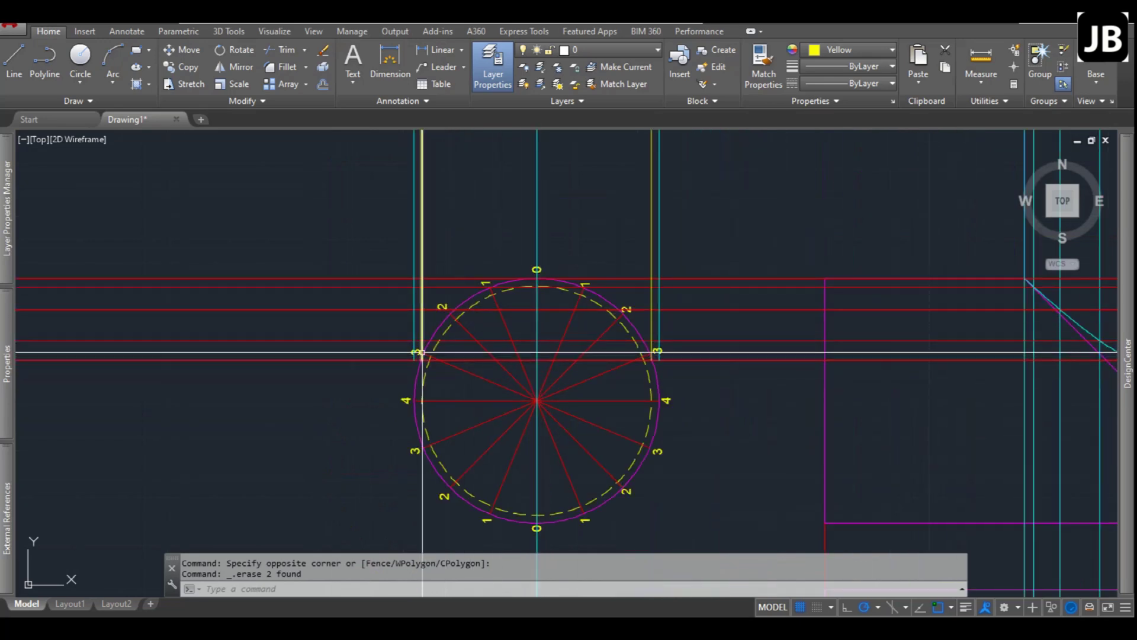
{"action": "scroll", "coordinate": [622, 345], "scroll_direction": "down", "scroll_amount": 6}
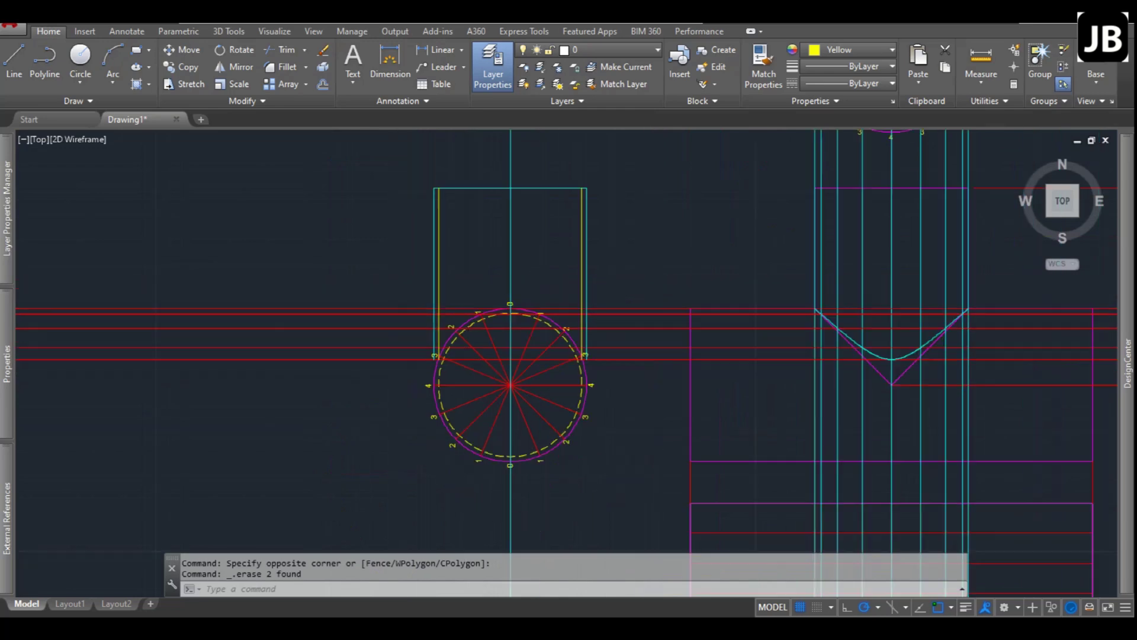
{"action": "scroll", "coordinate": [505, 314], "scroll_direction": "up", "scroll_amount": 4}
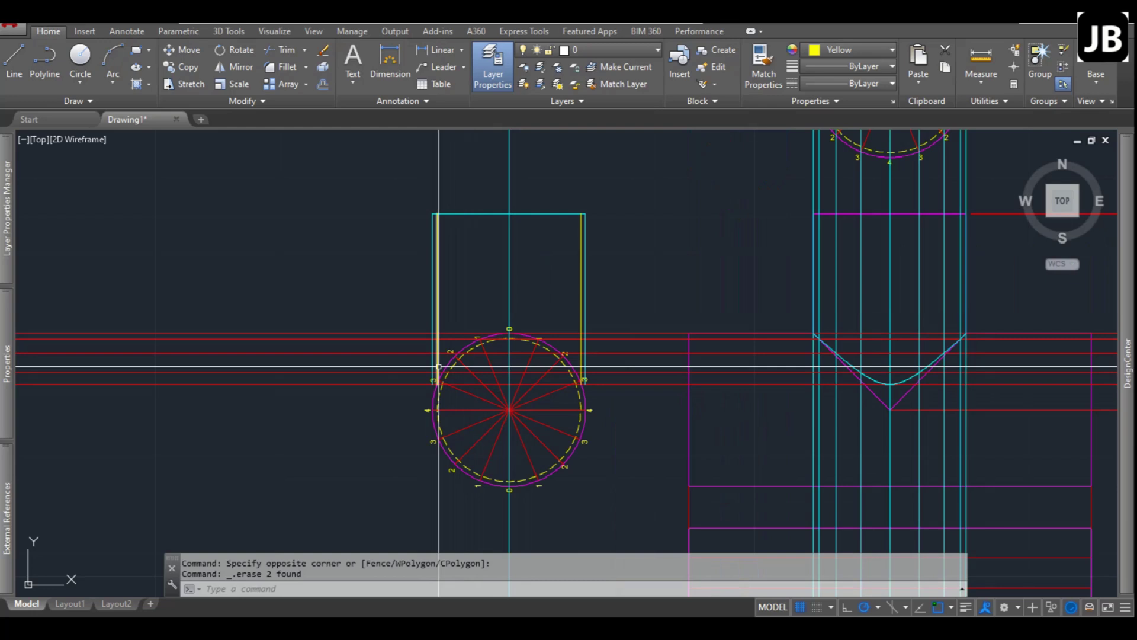
{"action": "scroll", "coordinate": [490, 368], "scroll_direction": "down", "scroll_amount": 2}
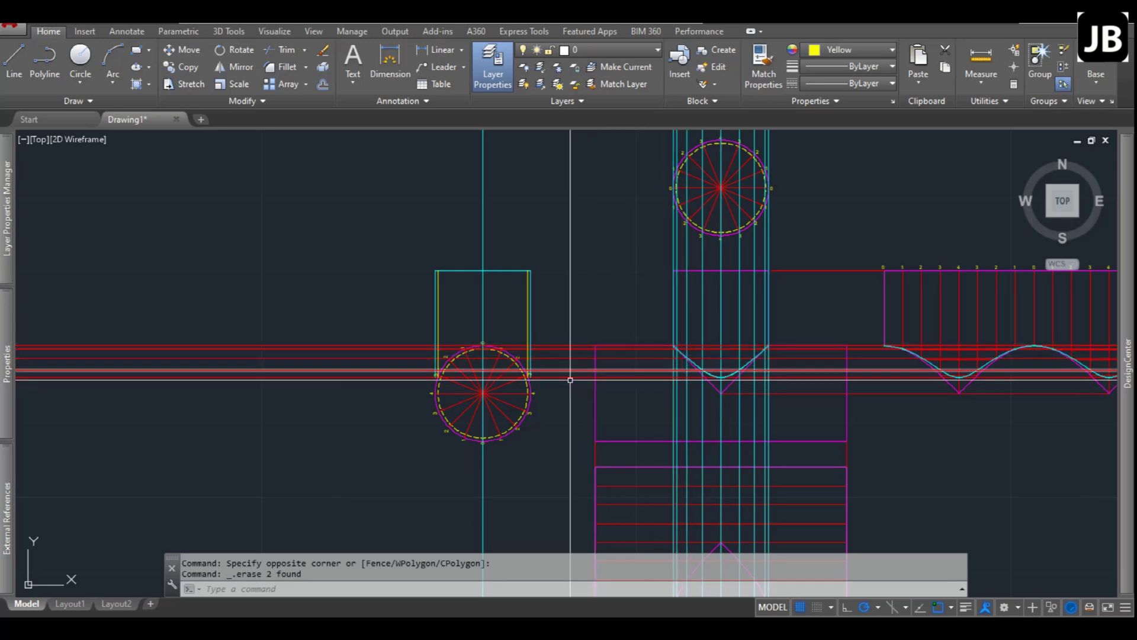
{"action": "scroll", "coordinate": [538, 386], "scroll_direction": "up", "scroll_amount": 4}
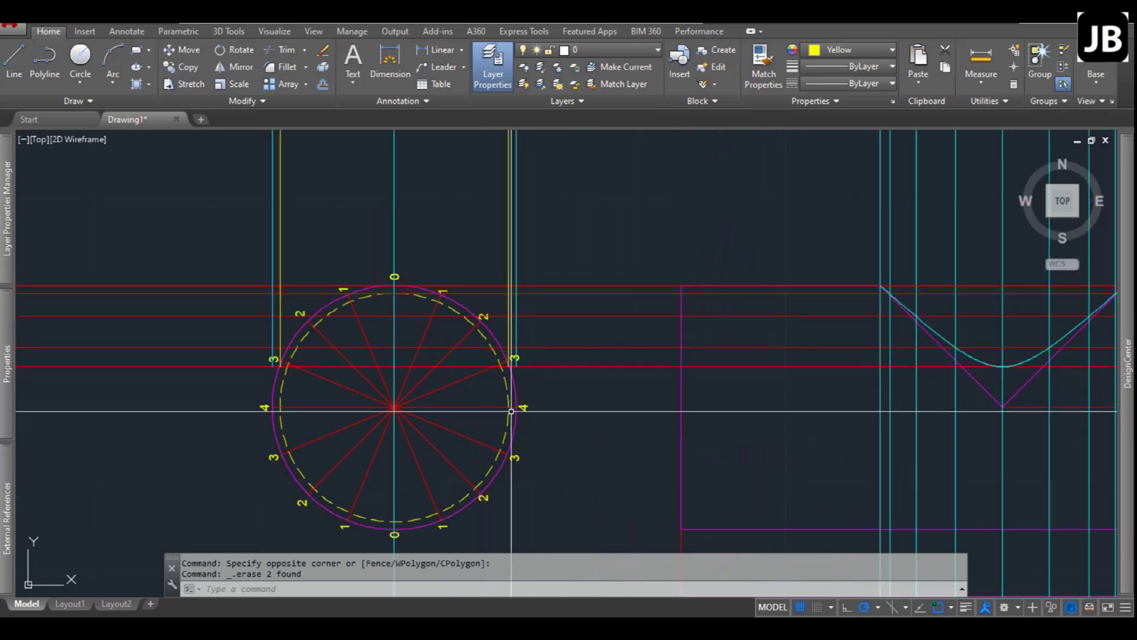
{"action": "mouse_move", "coordinate": [515, 404]}
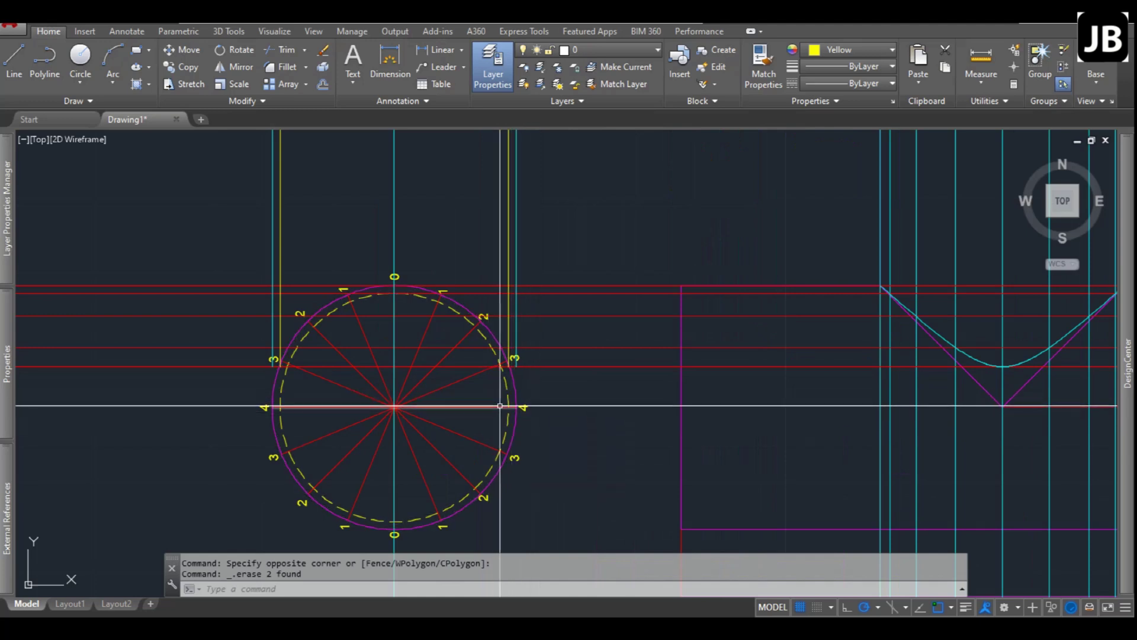
{"action": "mouse_move", "coordinate": [515, 312]}
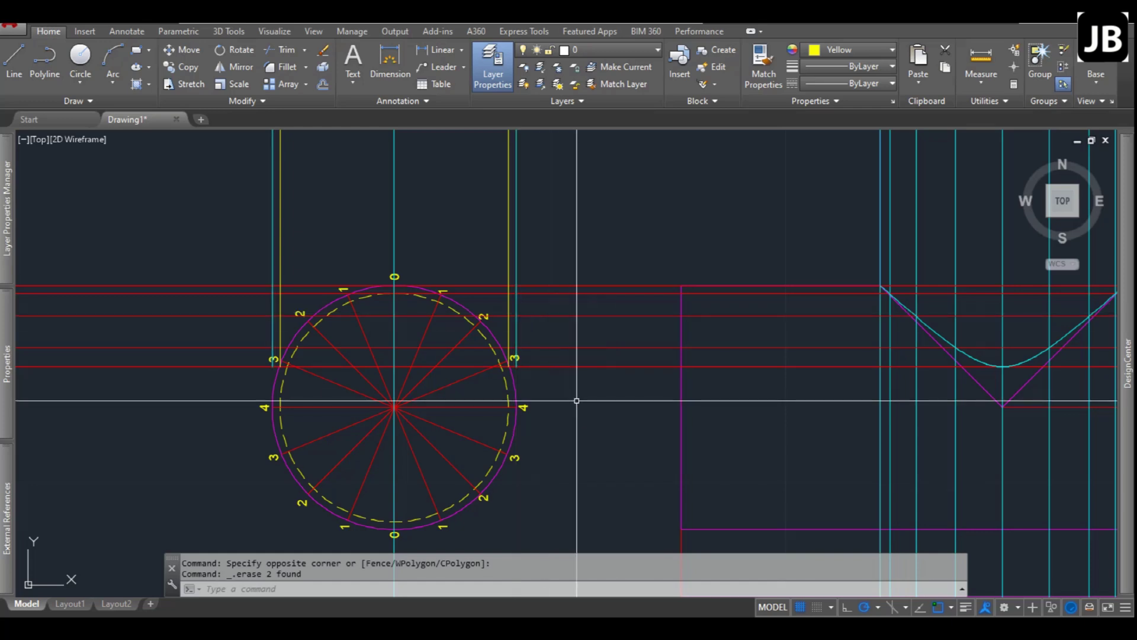
{"action": "scroll", "coordinate": [551, 403], "scroll_direction": "down", "scroll_amount": 2}
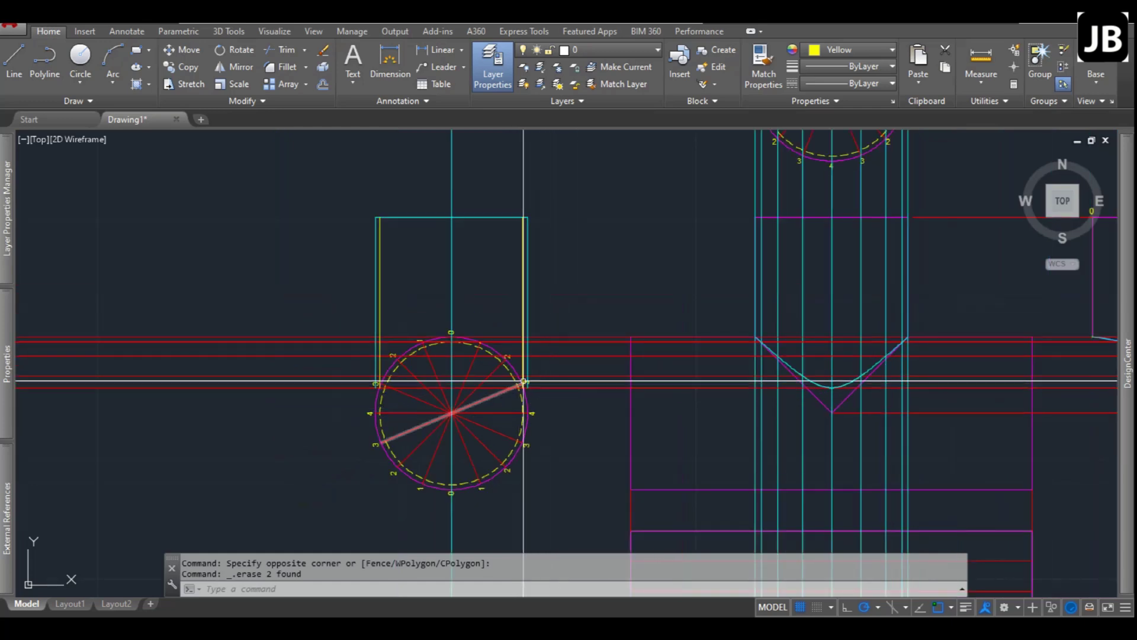
{"action": "scroll", "coordinate": [507, 320], "scroll_direction": "down", "scroll_amount": 4}
{"action": "scroll", "coordinate": [553, 381], "scroll_direction": "up", "scroll_amount": 3}
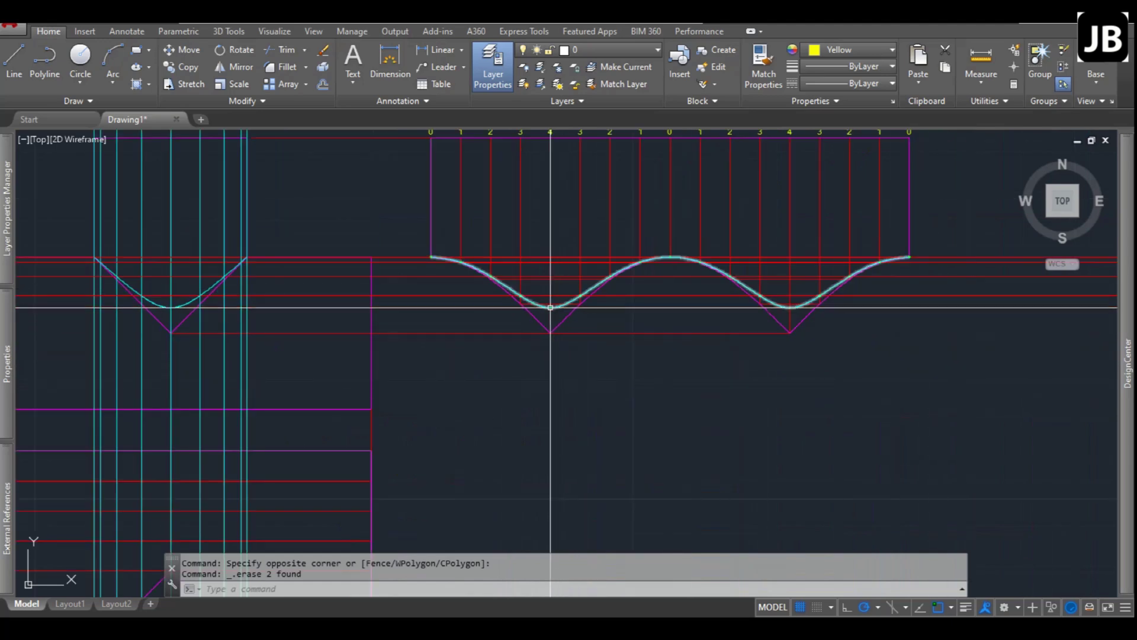
{"action": "scroll", "coordinate": [565, 302], "scroll_direction": "up", "scroll_amount": 2}
{"action": "scroll", "coordinate": [581, 302], "scroll_direction": "down", "scroll_amount": 5}
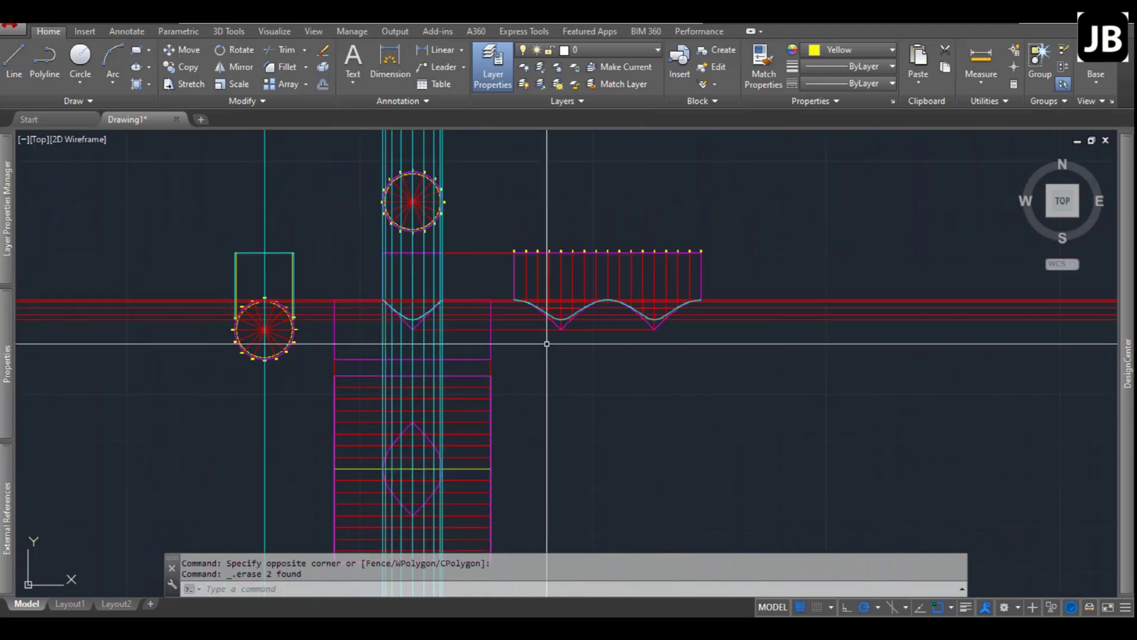
{"action": "scroll", "coordinate": [388, 441], "scroll_direction": "up", "scroll_amount": 4}
{"action": "scroll", "coordinate": [388, 441], "scroll_direction": "down", "scroll_amount": 2}
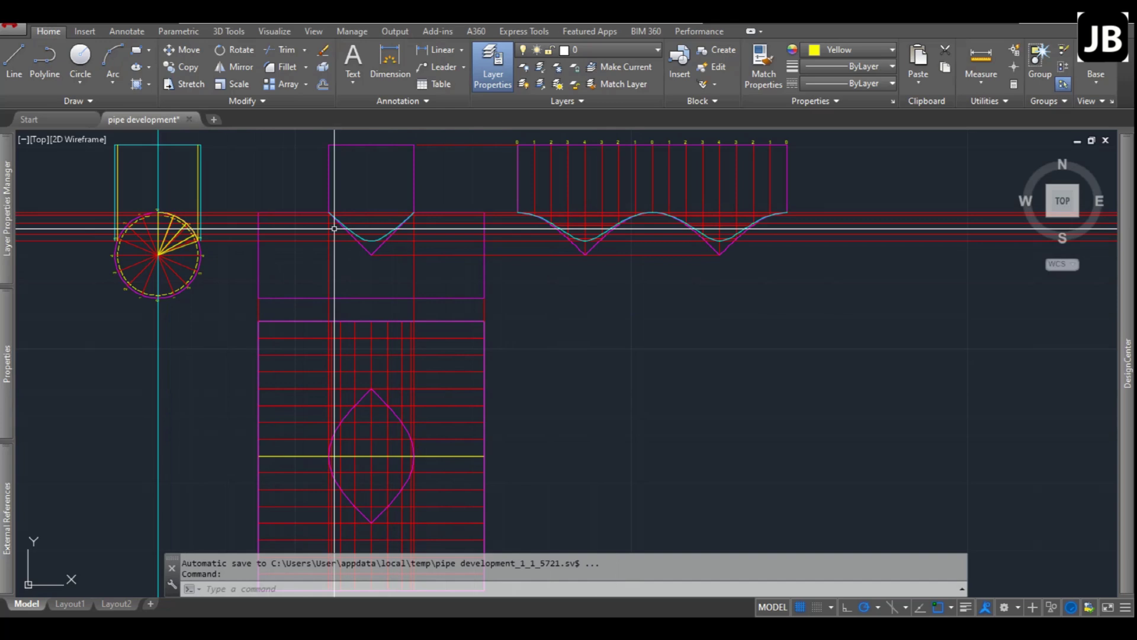
Zoom the view in and out around the numbered pipe circle.
{"action": "scroll", "coordinate": [154, 218], "scroll_direction": "up", "scroll_amount": 8}
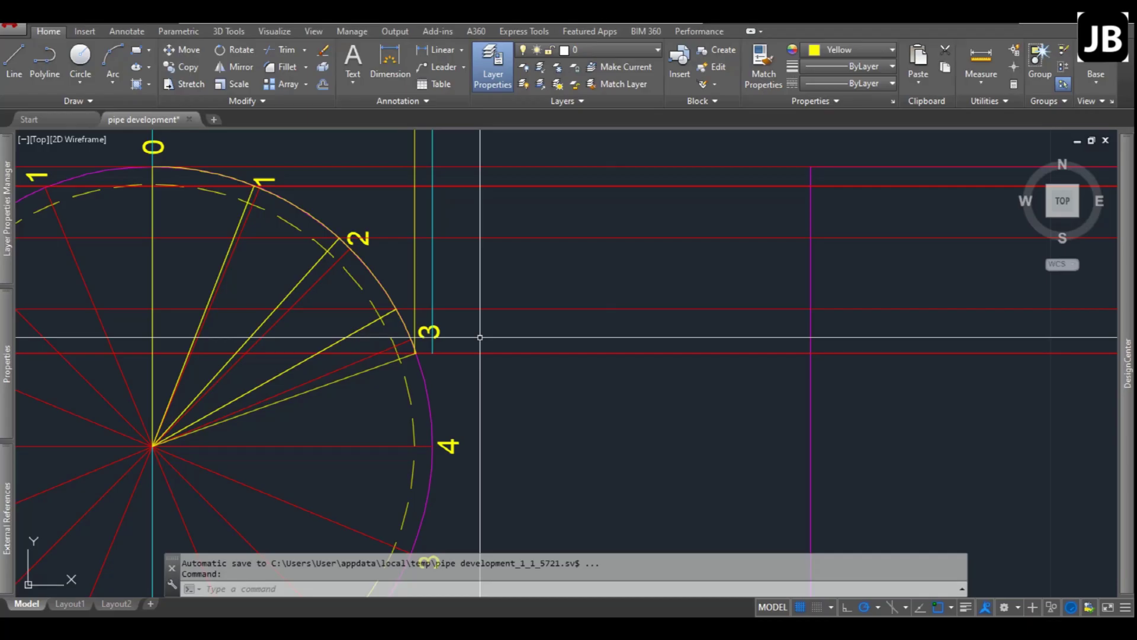
{"action": "scroll", "coordinate": [626, 368], "scroll_direction": "down", "scroll_amount": 10}
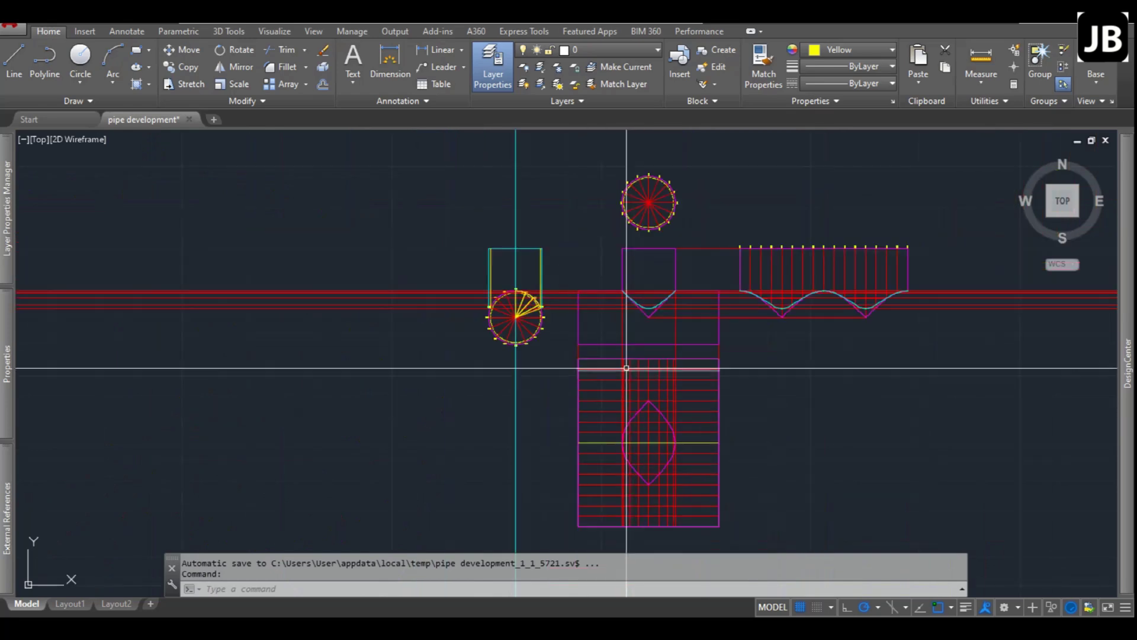
{"action": "scroll", "coordinate": [696, 428], "scroll_direction": "up", "scroll_amount": 4}
Select the grid's horizontal and vertical red lines and set them to colour 8.
{"action": "left_click", "coordinate": [684, 455]}
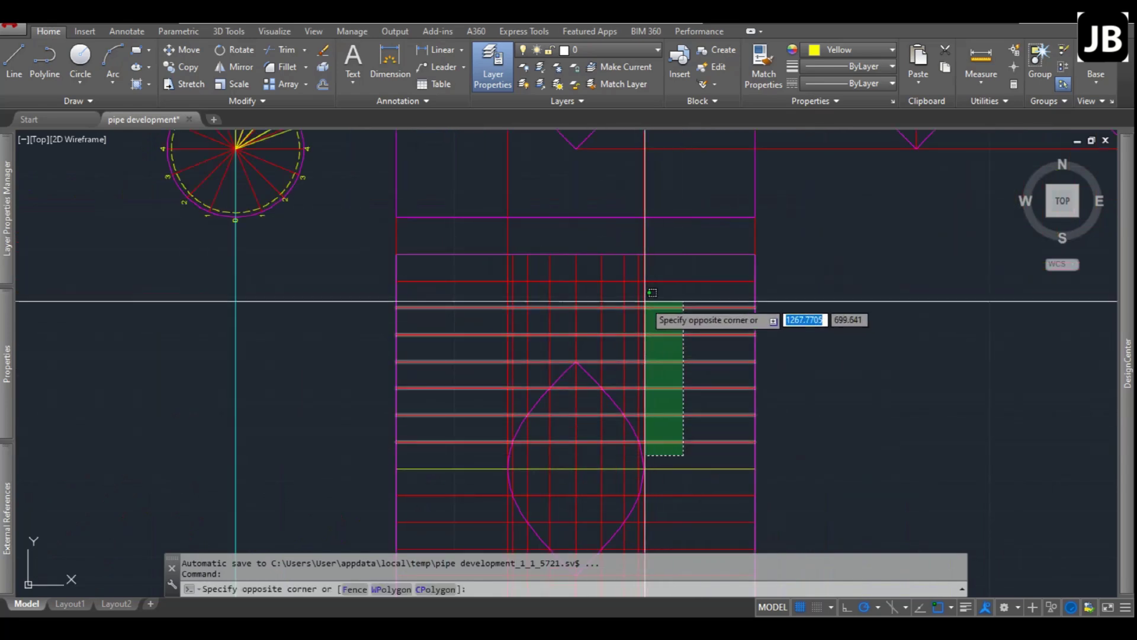
{"action": "left_click", "coordinate": [668, 268]}
{"action": "scroll", "coordinate": [681, 268], "scroll_direction": "up", "scroll_amount": 6}
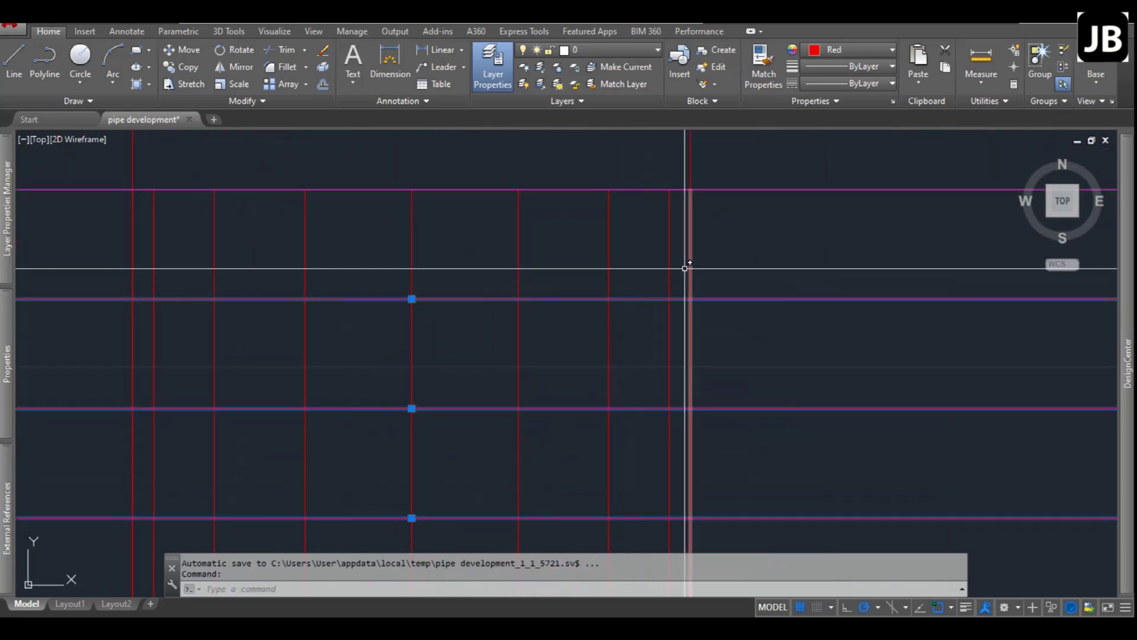
{"action": "left_click", "coordinate": [680, 265]}
{"action": "left_click", "coordinate": [149, 247]}
{"action": "scroll", "coordinate": [166, 249], "scroll_direction": "down", "scroll_amount": 4}
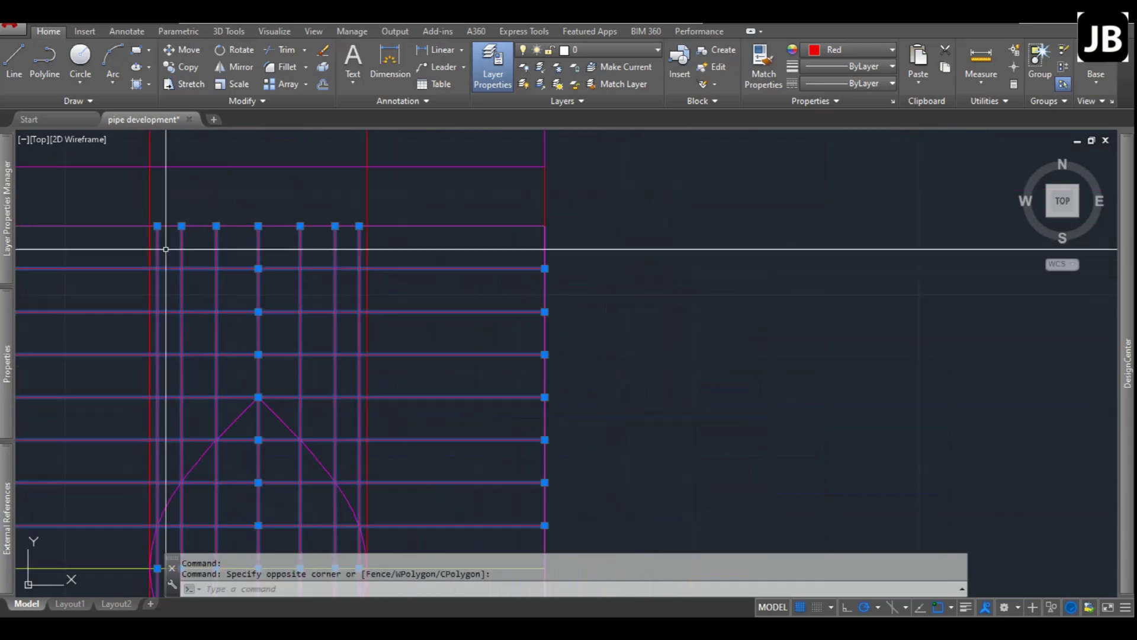
{"action": "scroll", "coordinate": [166, 250], "scroll_direction": "down", "scroll_amount": 4}
{"action": "left_click", "coordinate": [853, 49]}
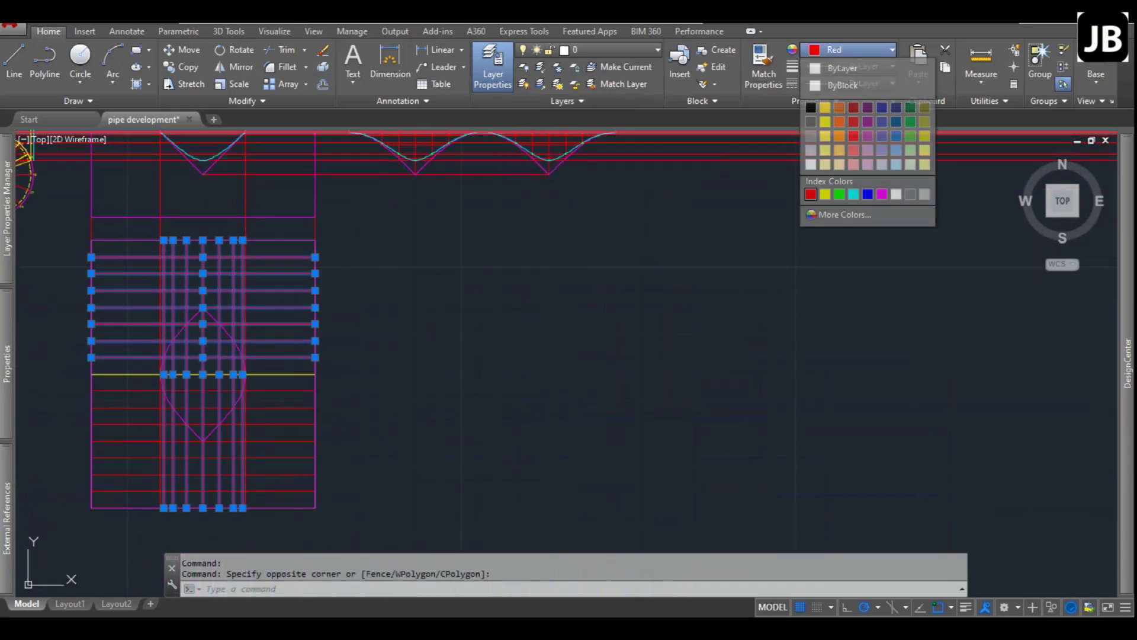
{"action": "left_click", "coordinate": [910, 194]}
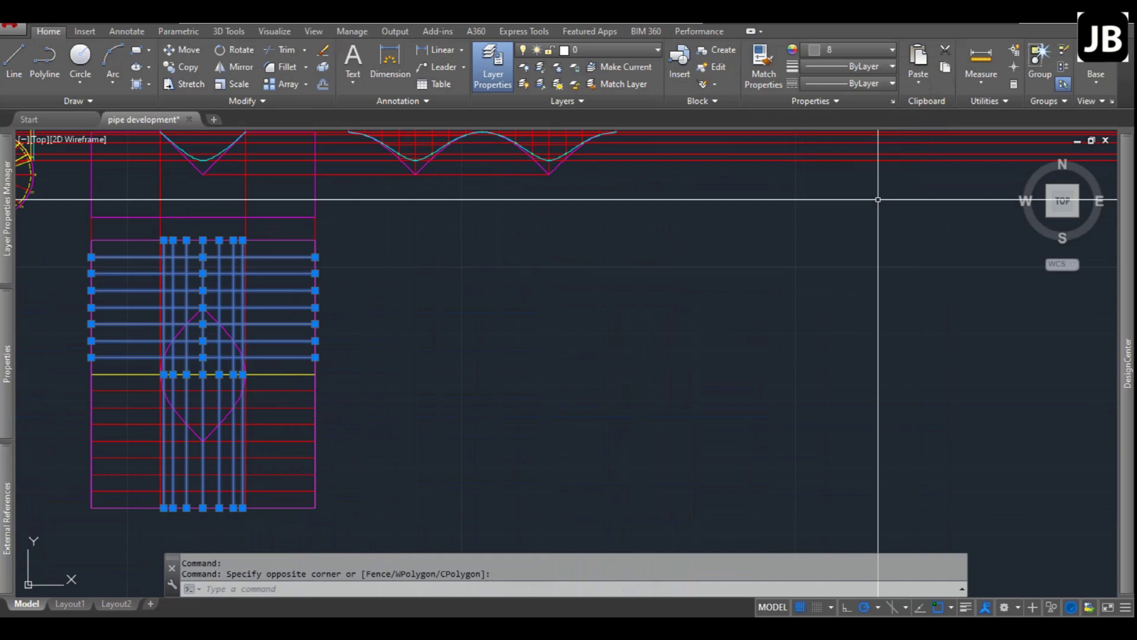
Recolour the remaining lower red grid lines to colour 8 and clear the selection.
{"action": "left_click", "coordinate": [287, 382]}
{"action": "left_click", "coordinate": [261, 497]}
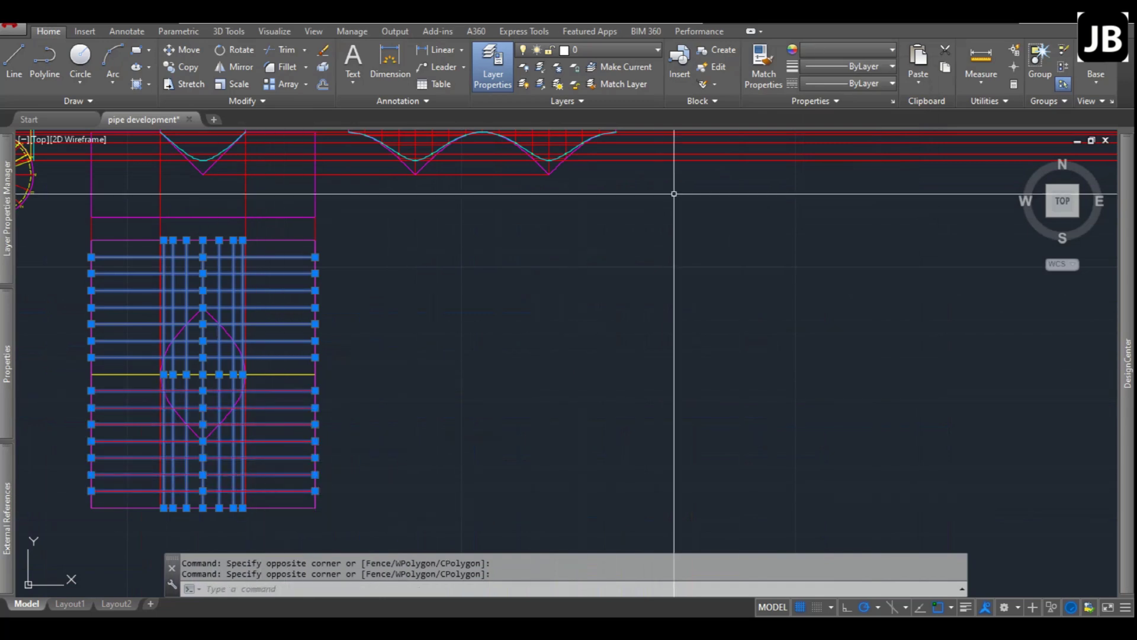
{"action": "left_click", "coordinate": [848, 49]}
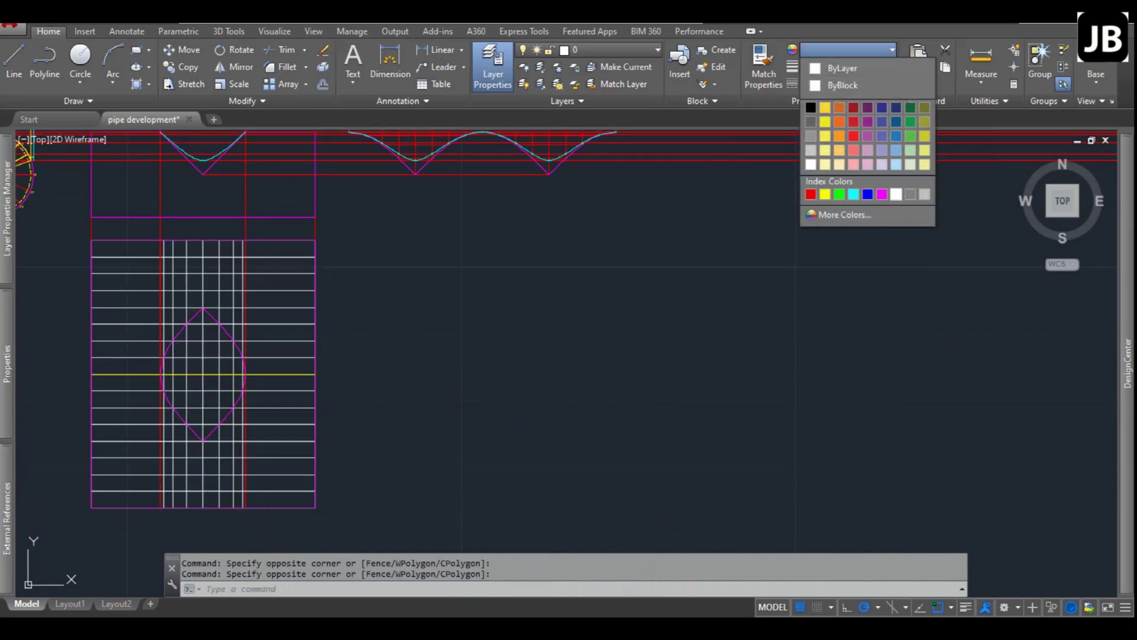
{"action": "left_click", "coordinate": [910, 194]}
{"action": "key", "text": "Escape"}
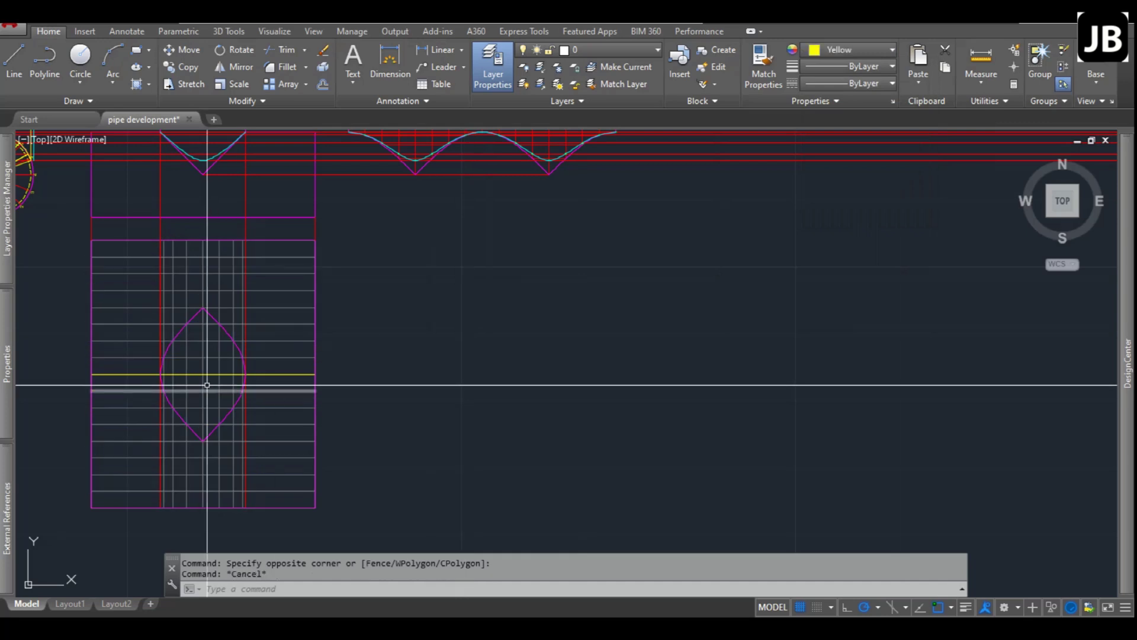
Offset the yellow lines by 2.3755 to add parallel copies above and below.
{"action": "scroll", "coordinate": [255, 364], "scroll_direction": "up", "scroll_amount": 4}
{"action": "scroll", "coordinate": [203, 379], "scroll_direction": "down", "scroll_amount": 2}
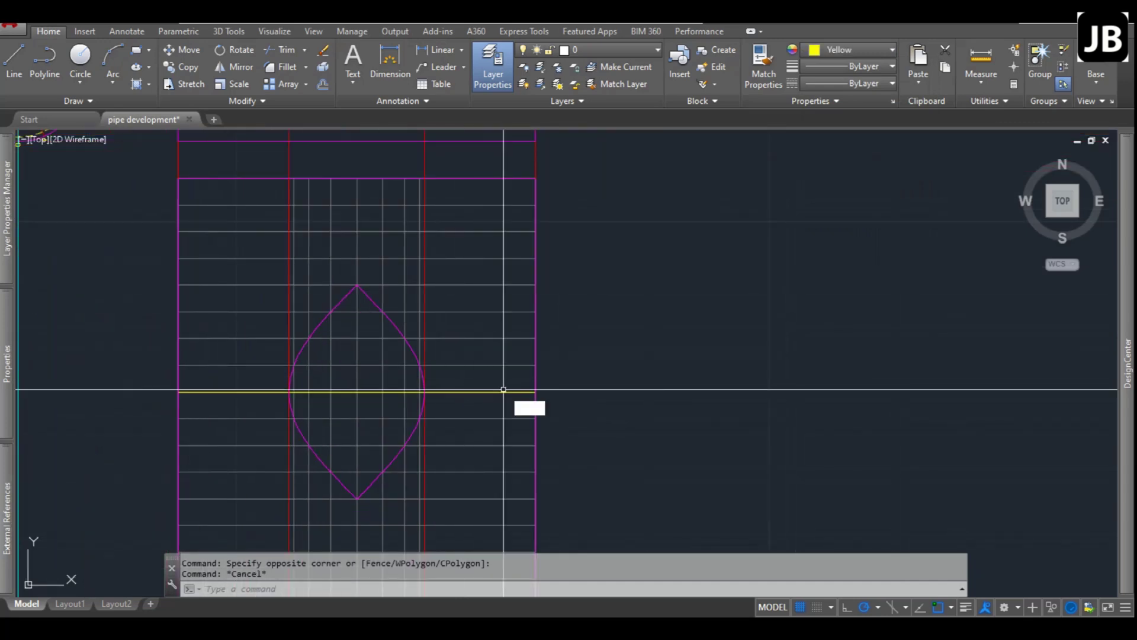
{"action": "type", "text": "o"}
{"action": "key", "text": "space"}
{"action": "type", "text": "2"}
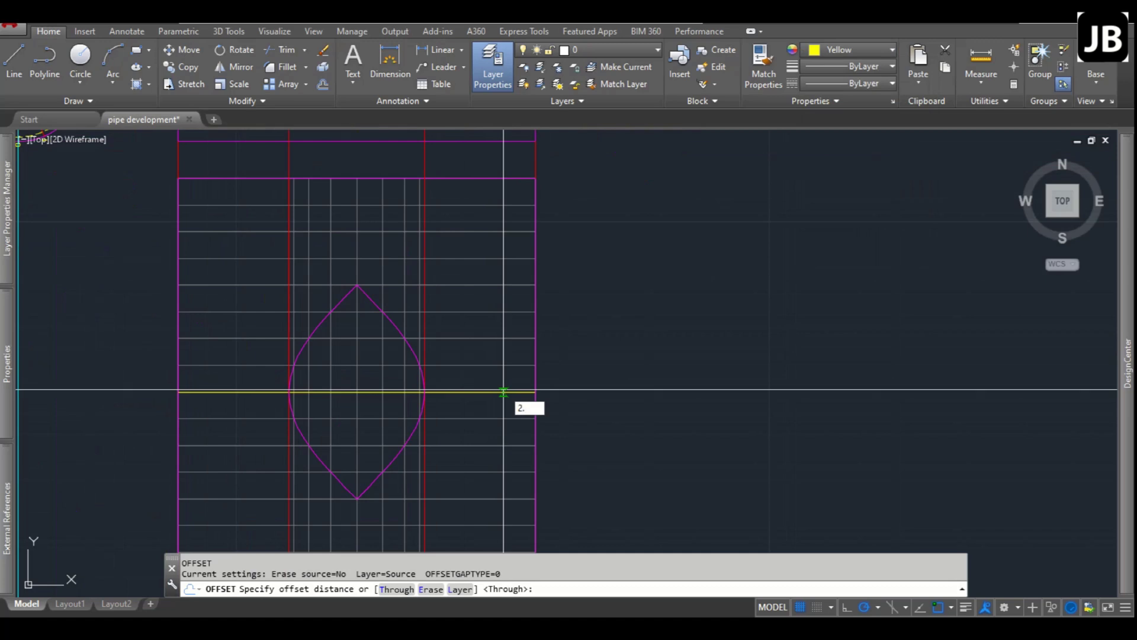
{"action": "type", "text": ".3755"}
{"action": "key", "text": "Return"}
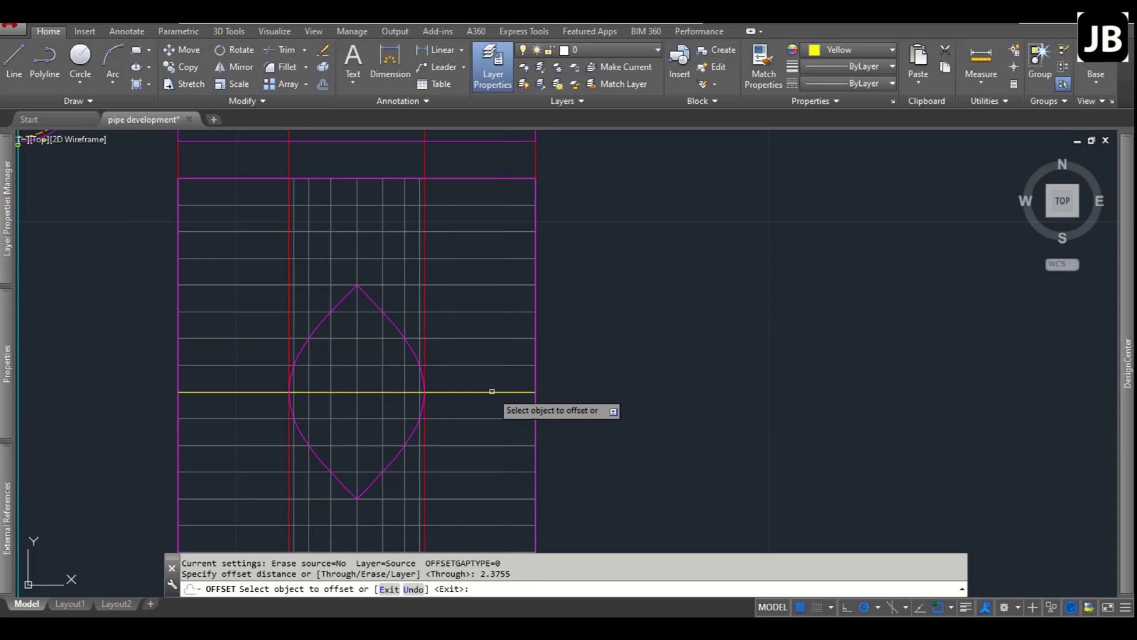
{"action": "left_click", "coordinate": [492, 391]}
{"action": "left_click", "coordinate": [493, 383]}
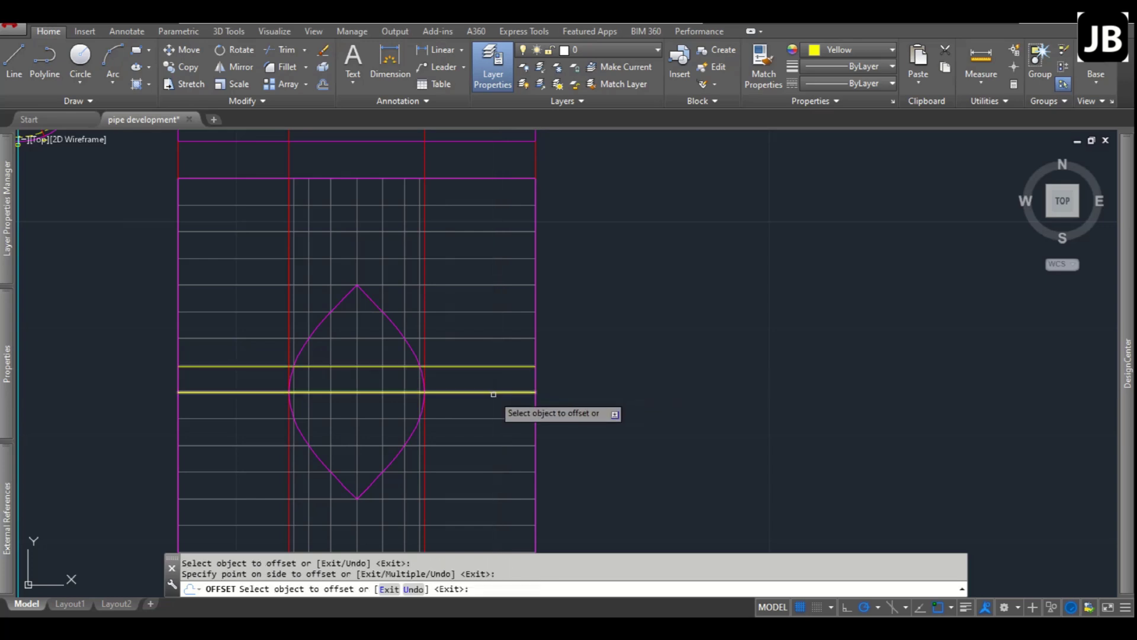
{"action": "left_click", "coordinate": [493, 392]}
{"action": "left_click", "coordinate": [492, 419]}
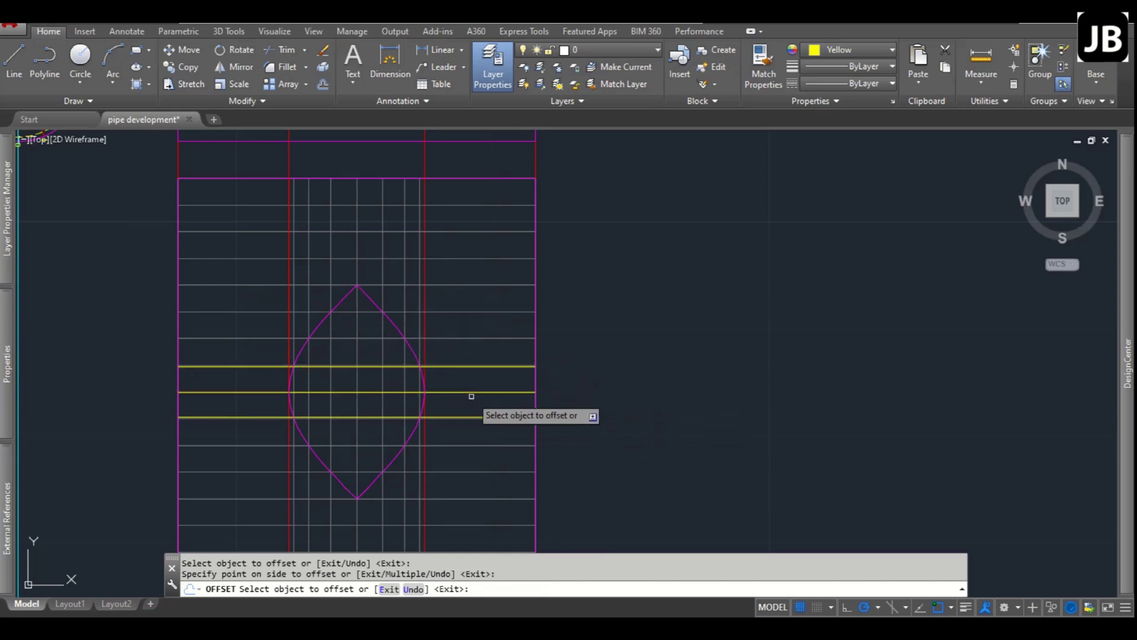
{"action": "key", "text": "Escape"}
Delete the misplaced offset line below the lower yellow line.
{"action": "left_click", "coordinate": [474, 417]}
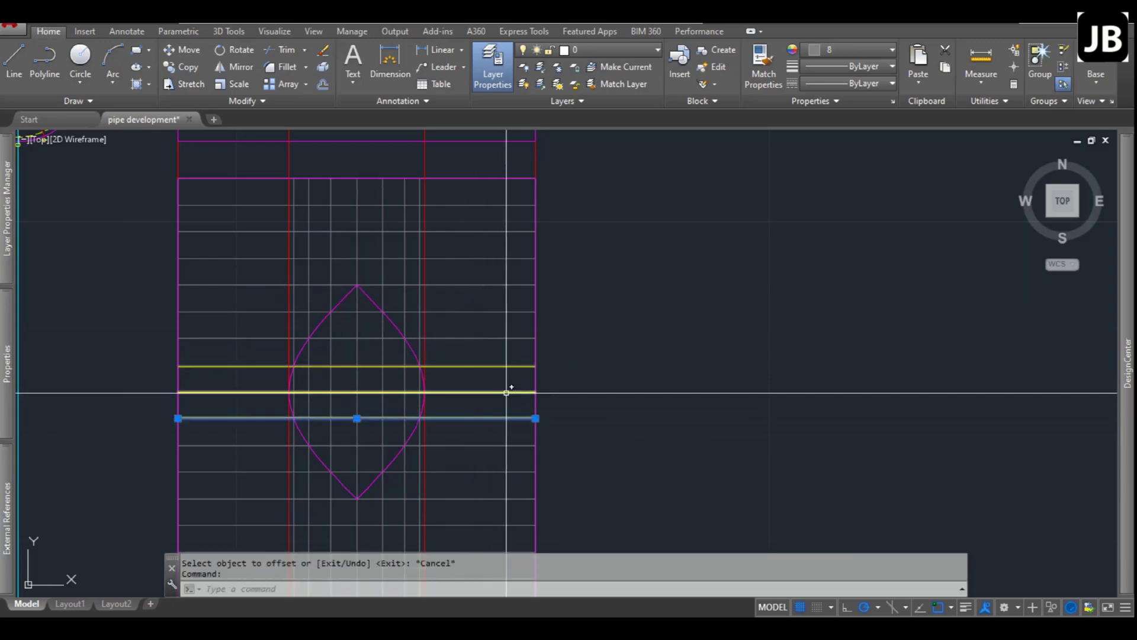
{"action": "scroll", "coordinate": [477, 418], "scroll_direction": "up", "scroll_amount": 5}
{"action": "key", "text": "Escape"}
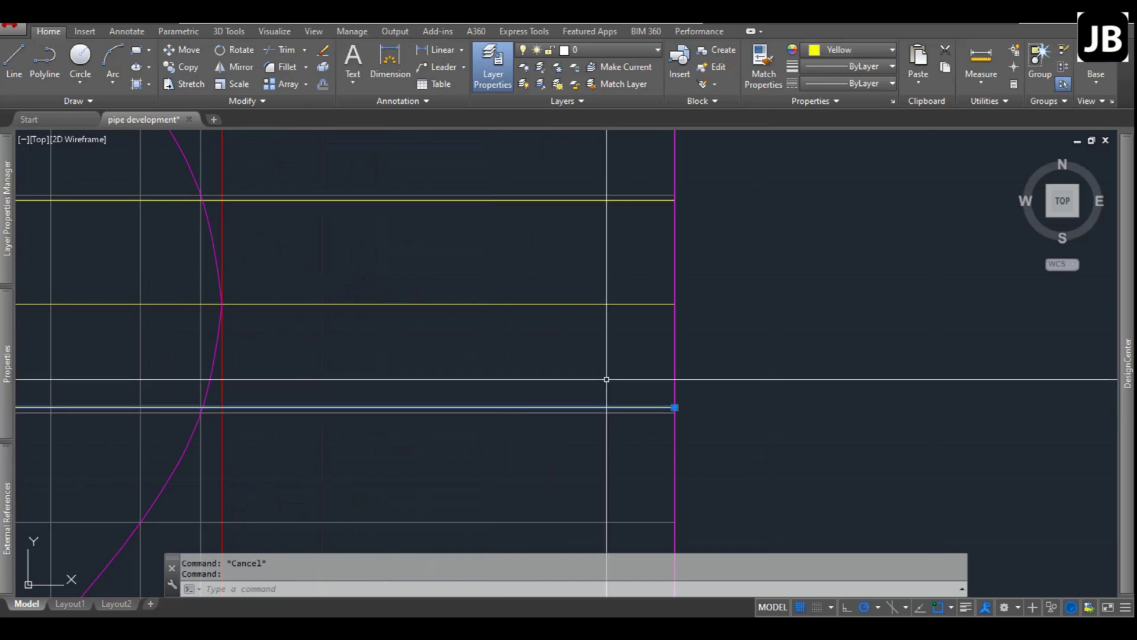
{"action": "key", "text": "Delete"}
{"action": "scroll", "coordinate": [482, 399], "scroll_direction": "down", "scroll_amount": 2}
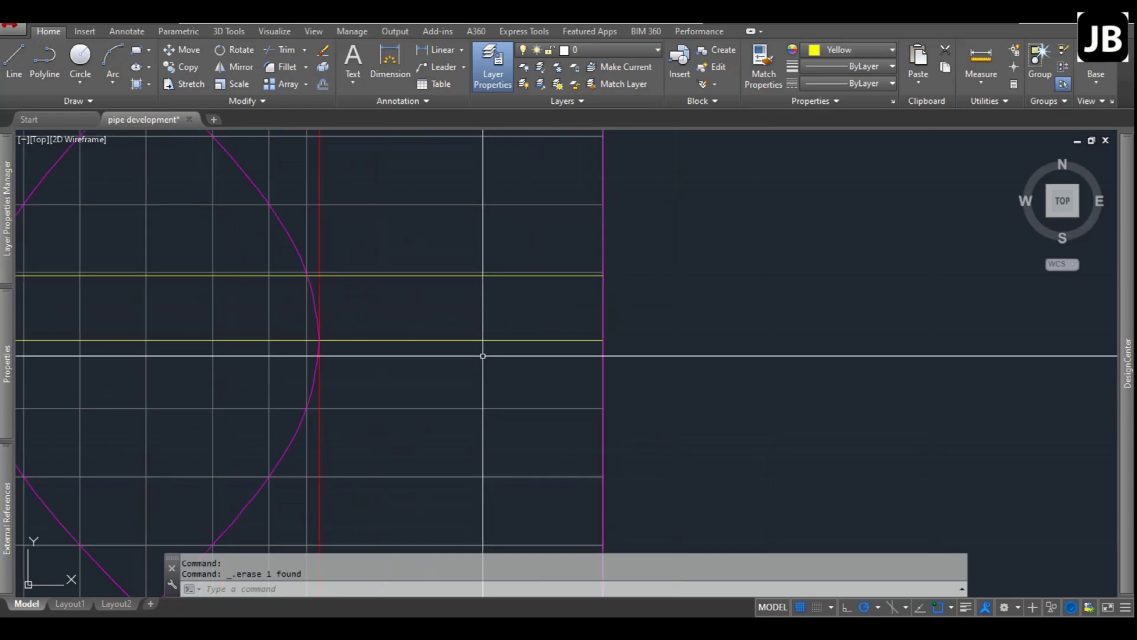
Add yellow offset copies upward at distances 2.2748 and 2.0933.
{"action": "key", "text": "Return"}
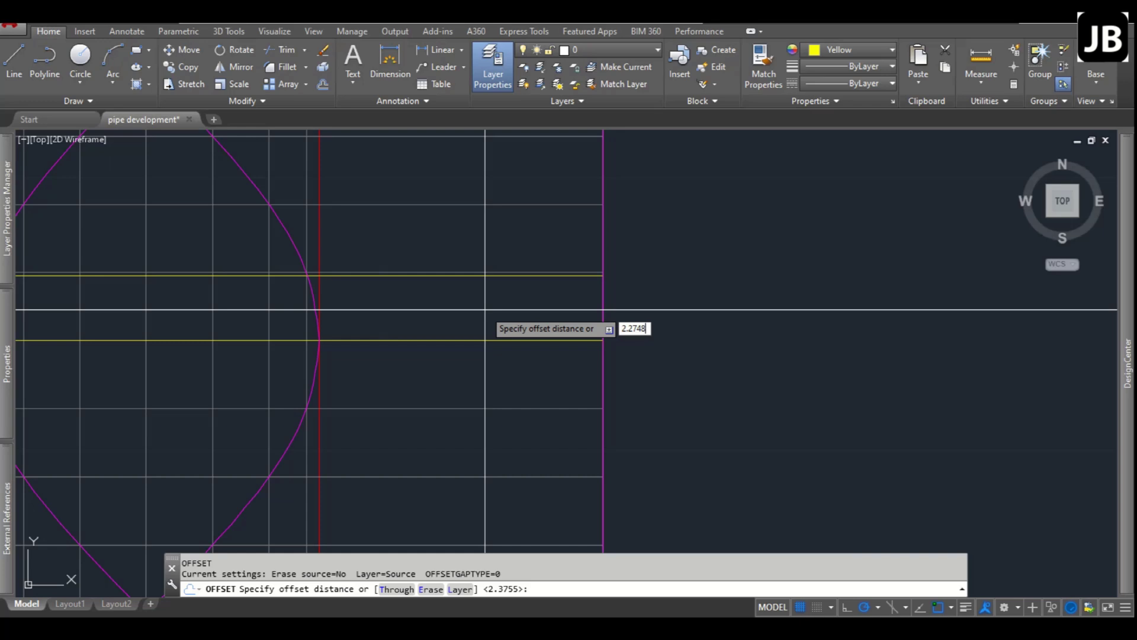
{"action": "key", "text": "Return"}
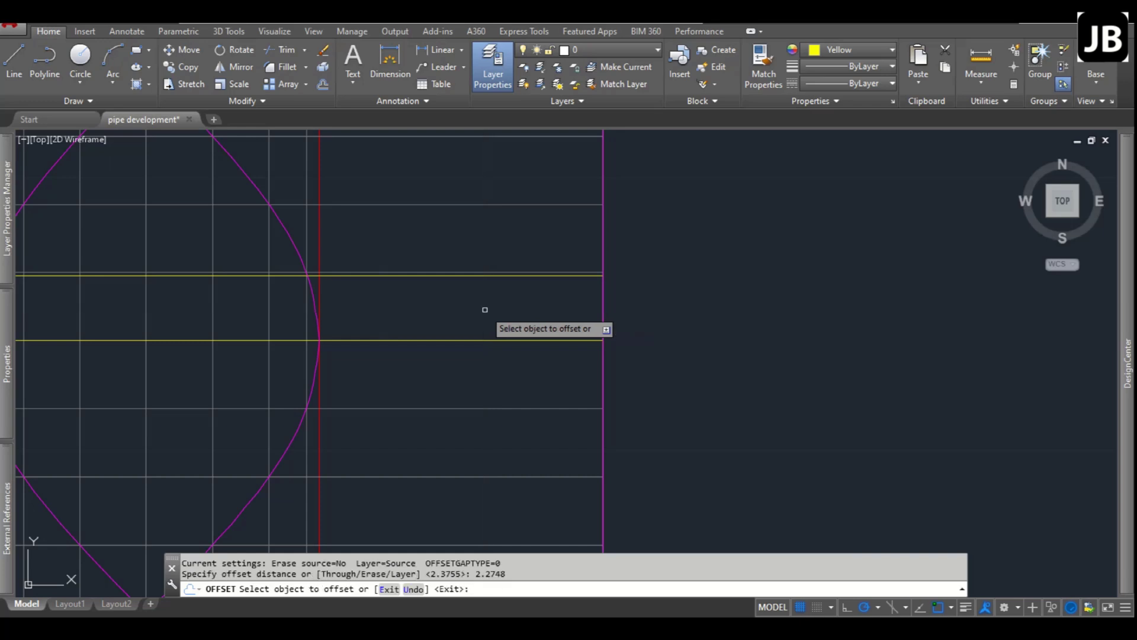
{"action": "left_click", "coordinate": [498, 276]}
{"action": "left_click", "coordinate": [498, 262]}
{"action": "scroll", "coordinate": [497, 267], "scroll_direction": "down", "scroll_amount": 4}
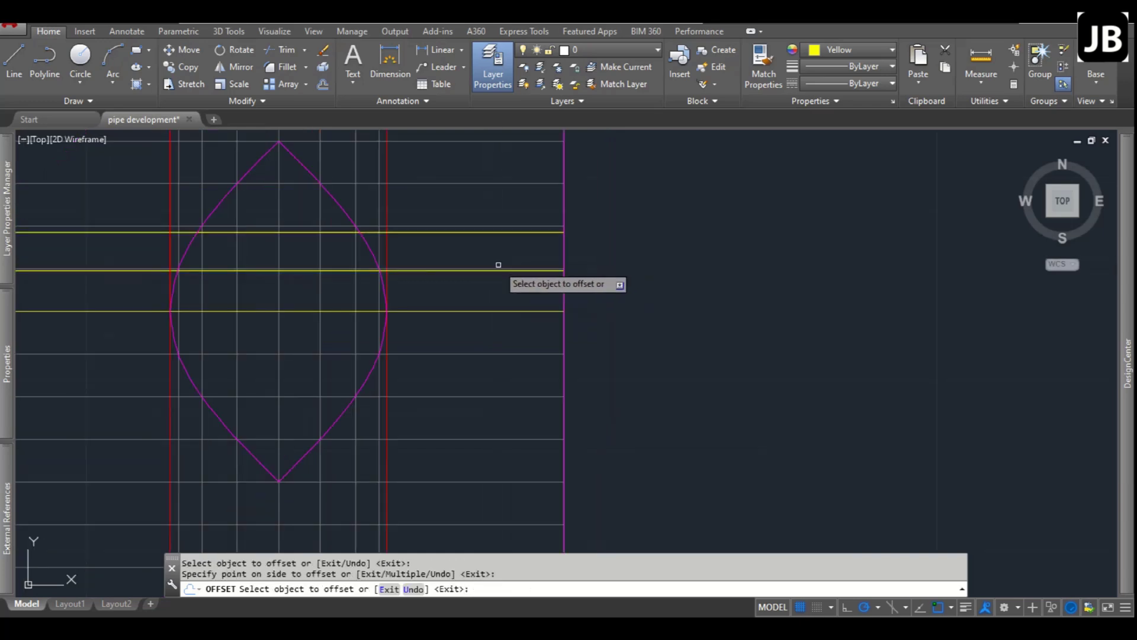
{"action": "key", "text": "Escape"}
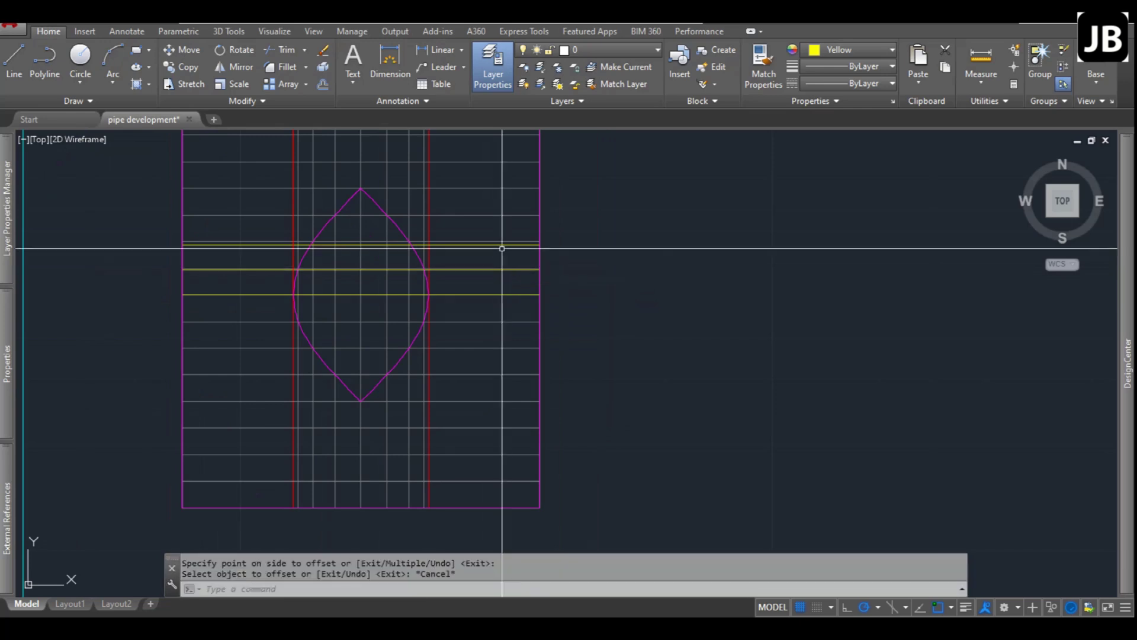
{"action": "key", "text": "Return"}
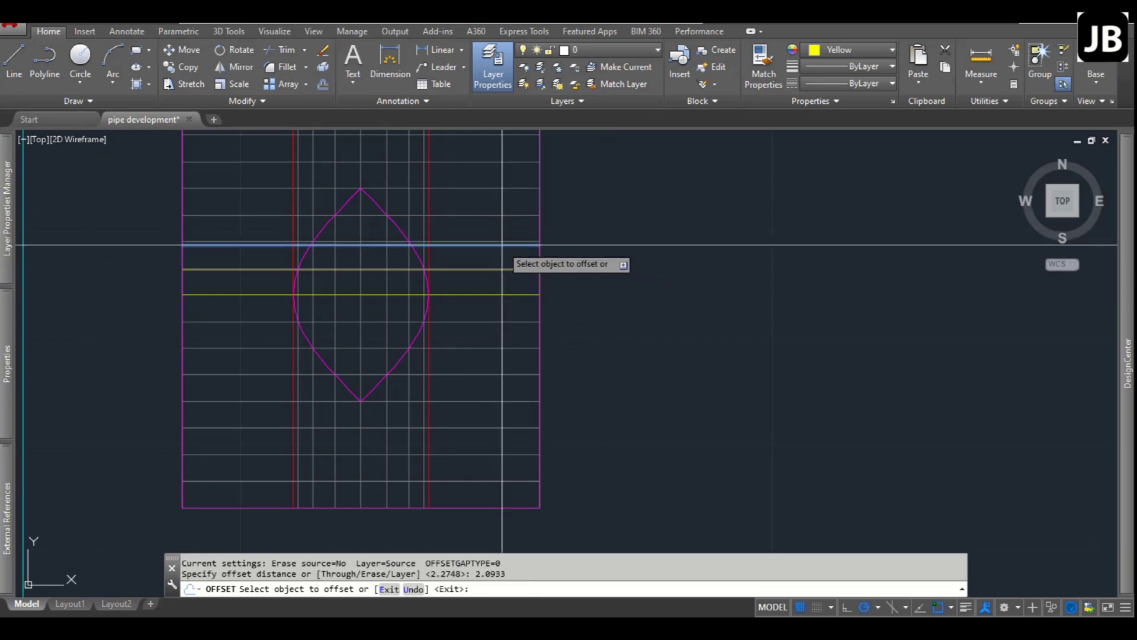
{"action": "left_click", "coordinate": [503, 244]}
{"action": "left_click", "coordinate": [504, 227]}
{"action": "key", "text": "Escape"}
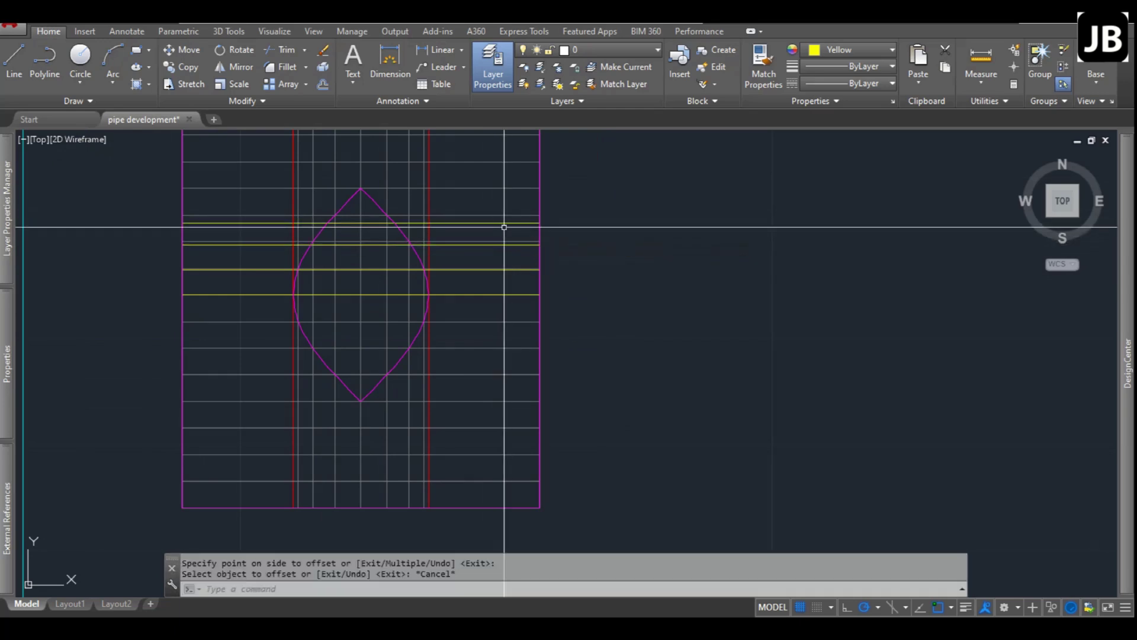
Add another yellow line offset 1.0995 above the previous one.
{"action": "key", "text": "space"}
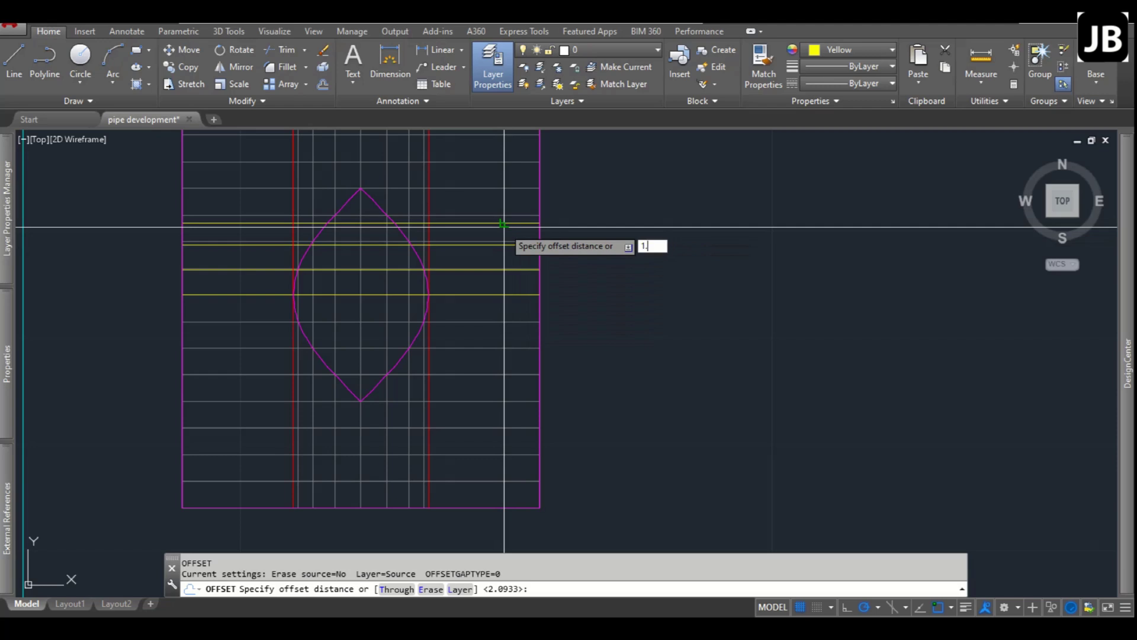
{"action": "type", "text": "1.0995"}
{"action": "key", "text": "Return"}
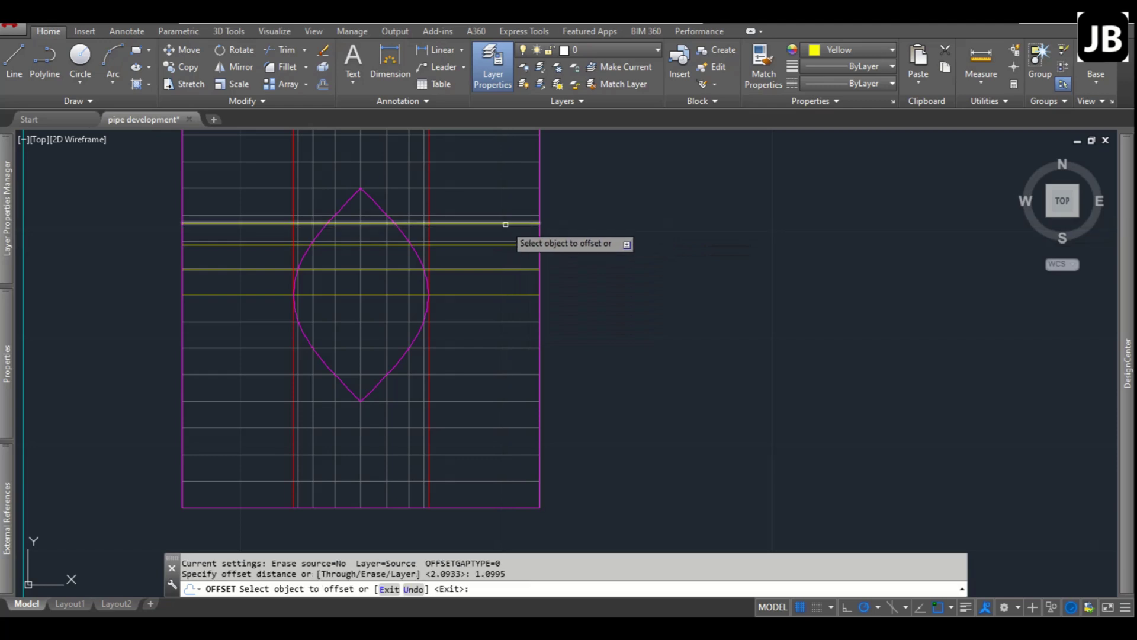
{"action": "left_click", "coordinate": [506, 224]}
{"action": "left_click", "coordinate": [501, 205]}
{"action": "key", "text": "Escape"}
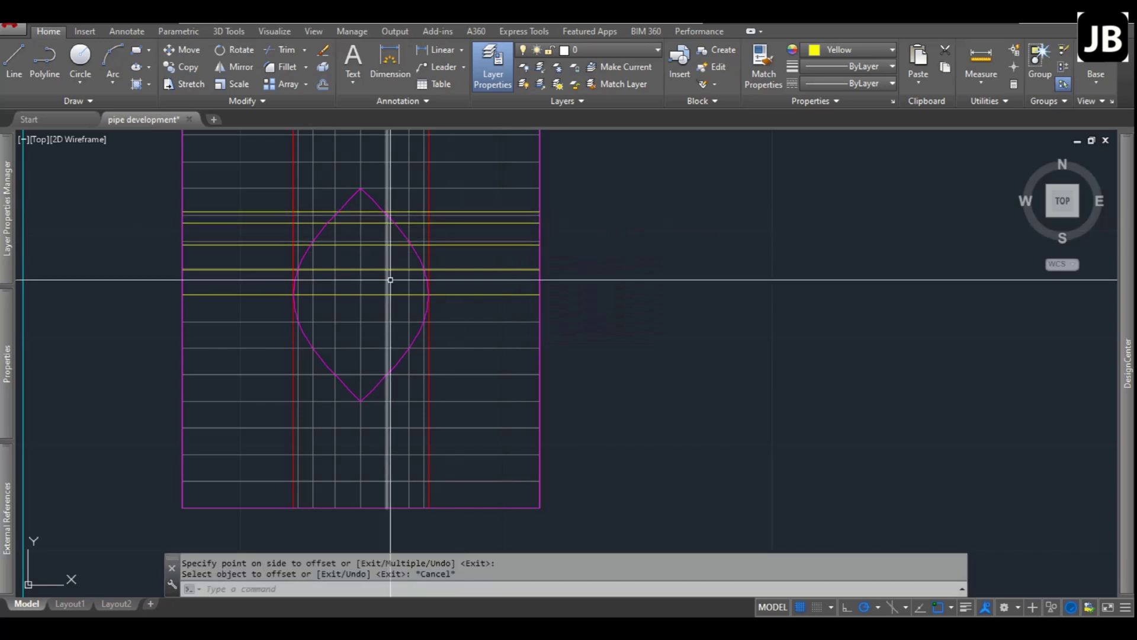
Start vertical construction lines with XL and Ver, panning across the saddle curves.
{"action": "scroll", "coordinate": [381, 245], "scroll_direction": "down", "scroll_amount": 6}
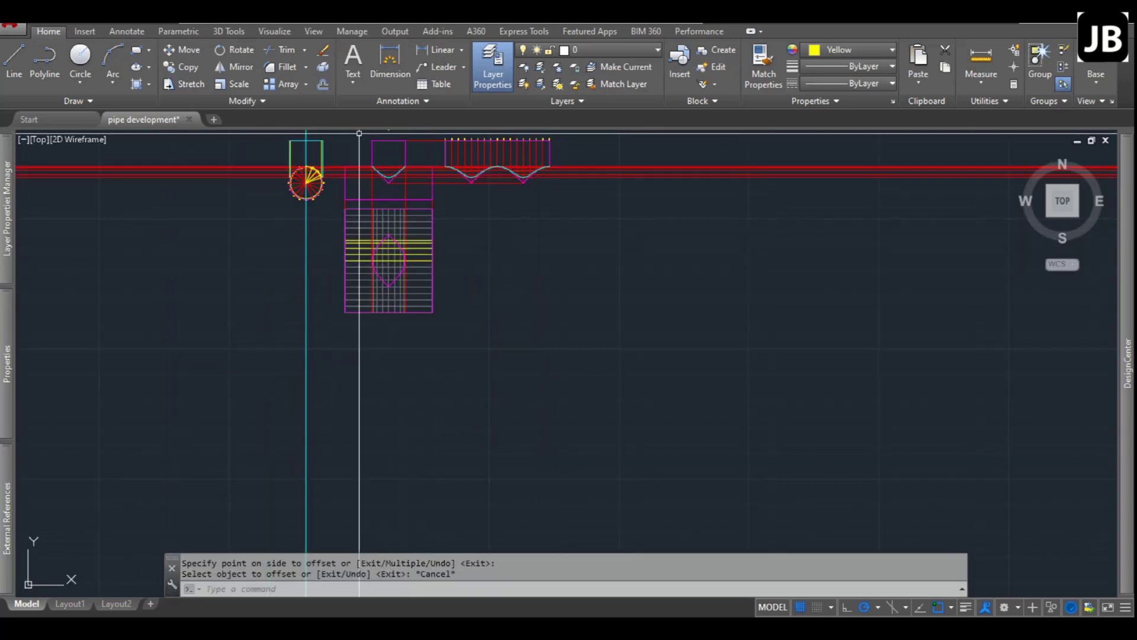
{"action": "scroll", "coordinate": [372, 171], "scroll_direction": "up", "scroll_amount": 5}
{"action": "type", "text": "x"}
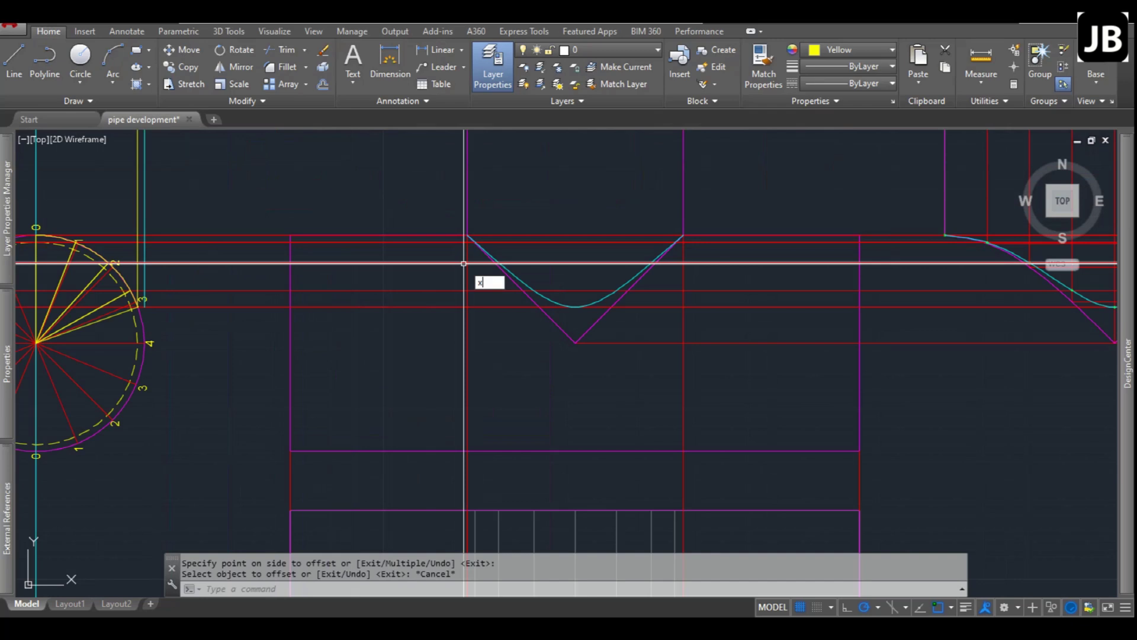
{"action": "type", "text": "l"}
{"action": "key", "text": "Return"}
{"action": "type", "text": "v"}
{"action": "key", "text": "Return"}
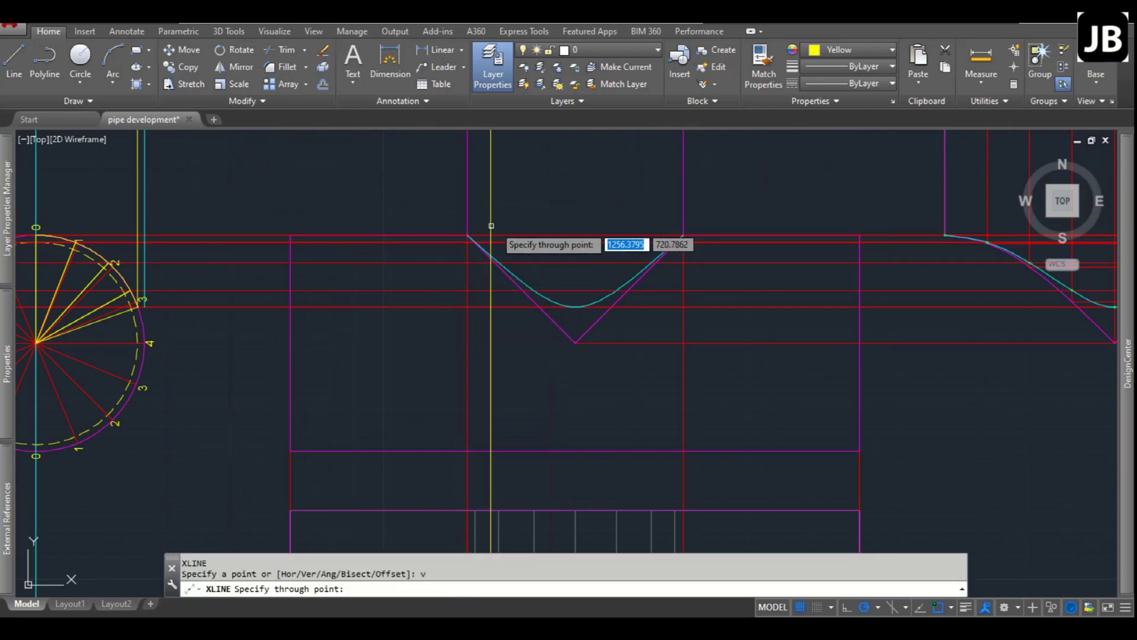
{"action": "middle_click_drag", "start_coordinate": [1117, 318], "coordinate": [940, 317]}
{"action": "scroll", "coordinate": [839, 248], "scroll_direction": "up", "scroll_amount": 4}
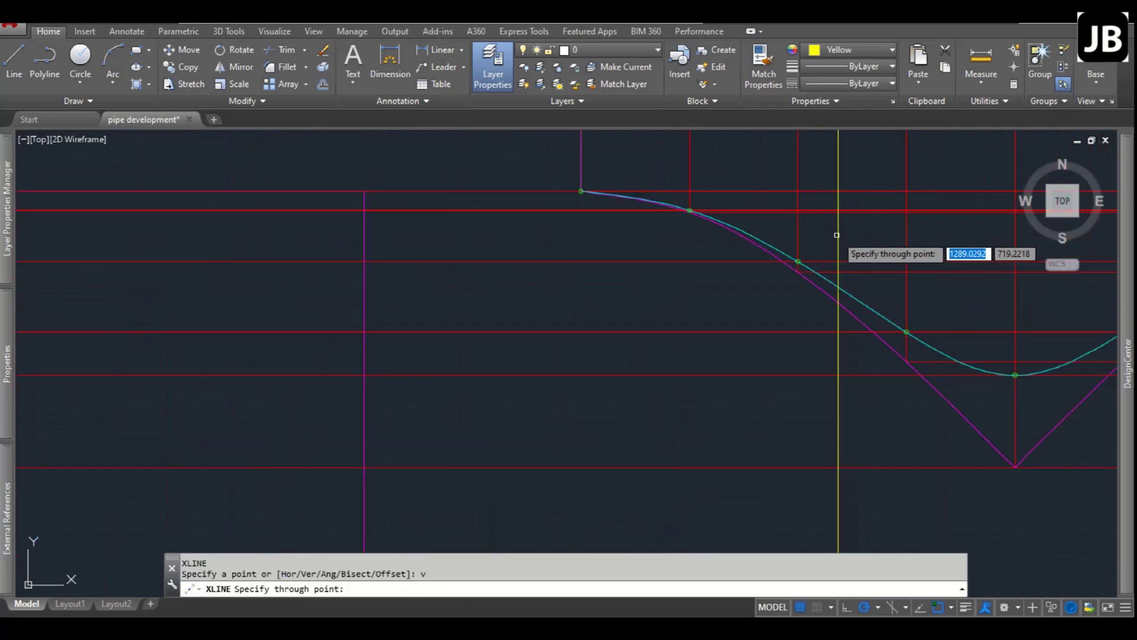
{"action": "scroll", "coordinate": [812, 228], "scroll_direction": "down", "scroll_amount": 1}
{"action": "scroll", "coordinate": [241, 223], "scroll_direction": "up", "scroll_amount": 2}
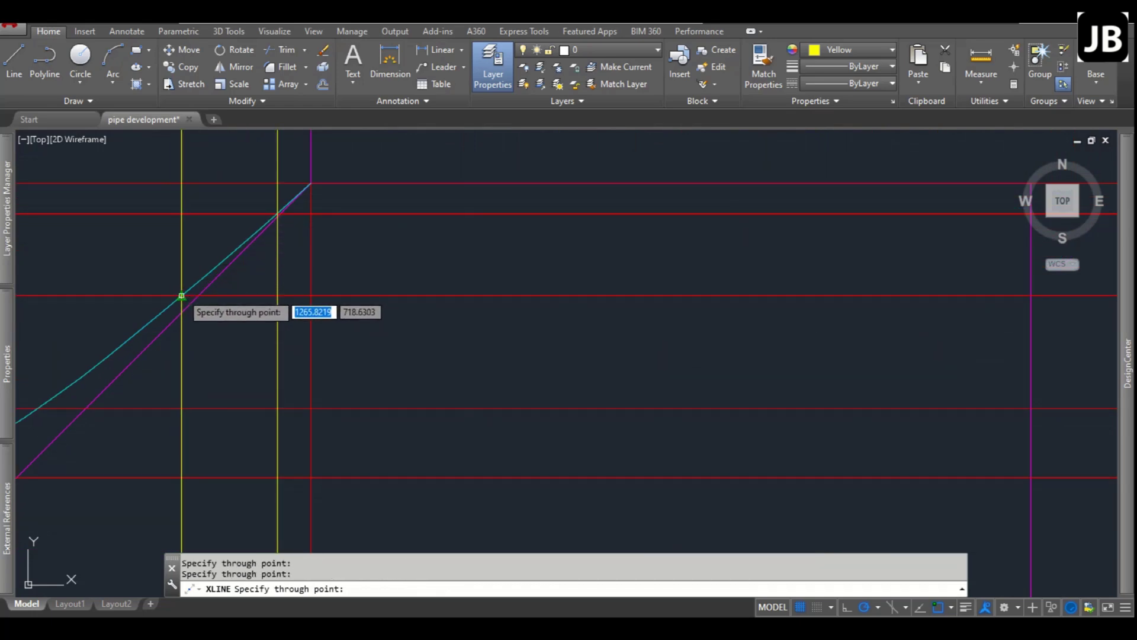
{"action": "scroll", "coordinate": [181, 296], "scroll_direction": "down", "scroll_amount": 2}
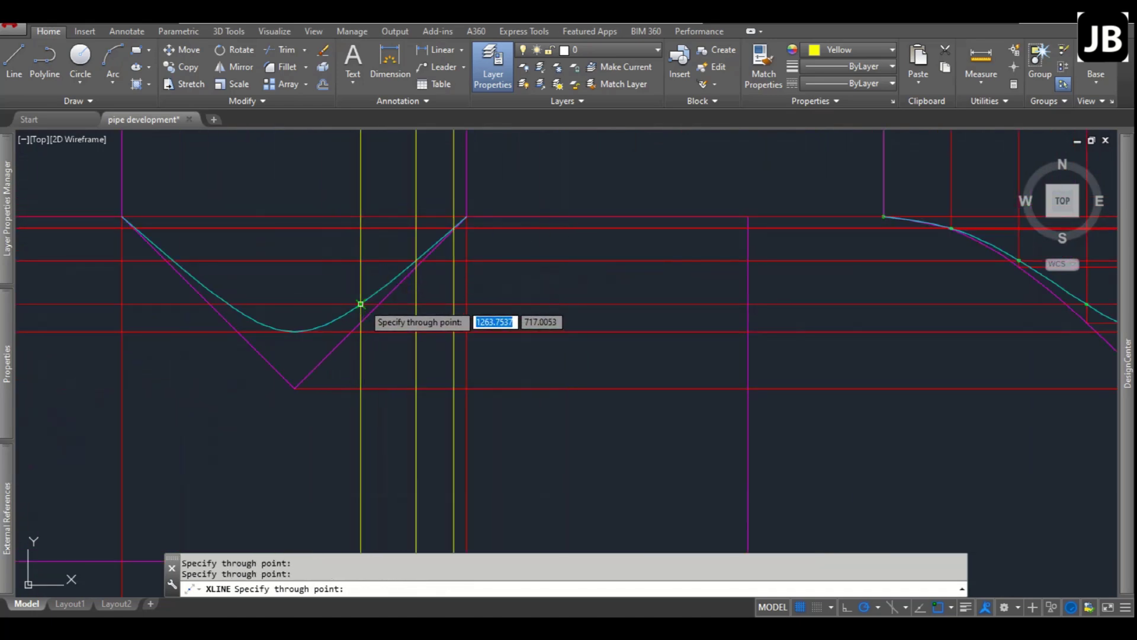
{"action": "scroll", "coordinate": [295, 332], "scroll_direction": "down", "scroll_amount": 3}
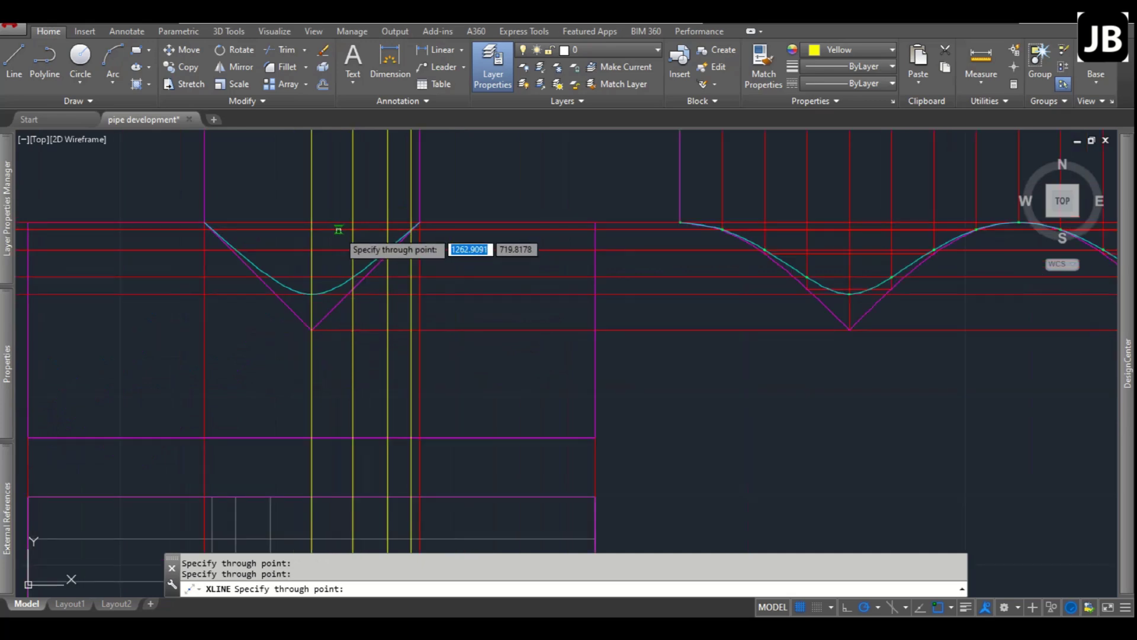
{"action": "scroll", "coordinate": [330, 299], "scroll_direction": "up", "scroll_amount": 1}
Cancel the construction-line command and window-select the four yellow vertical lines.
{"action": "key", "text": "Escape"}
{"action": "scroll", "coordinate": [374, 330], "scroll_direction": "up", "scroll_amount": 3}
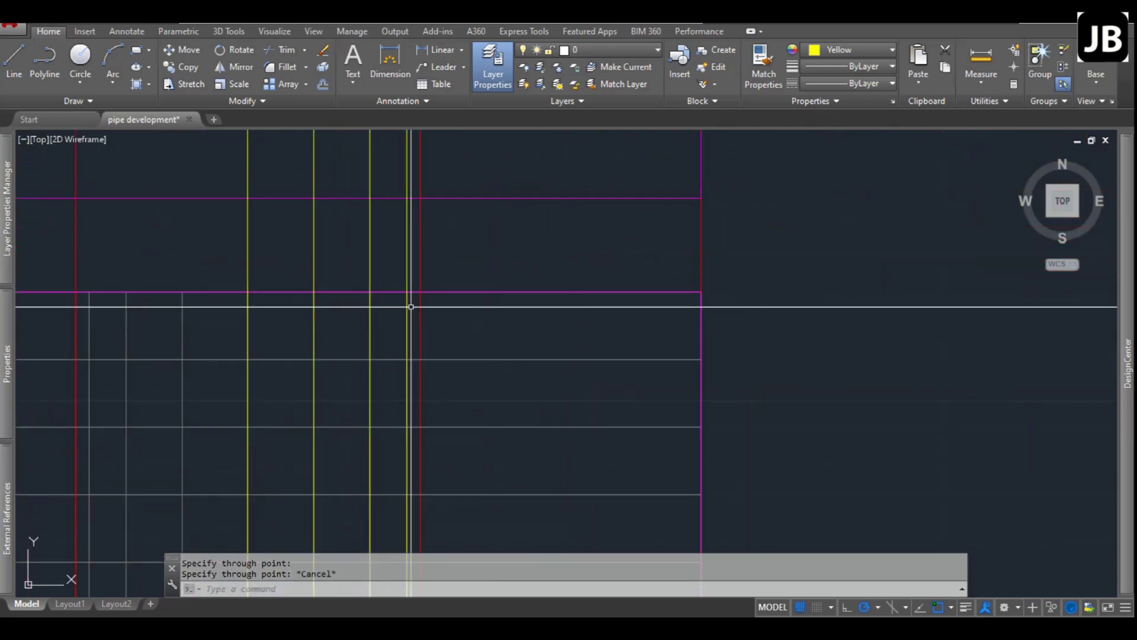
{"action": "scroll", "coordinate": [414, 290], "scroll_direction": "down", "scroll_amount": 4}
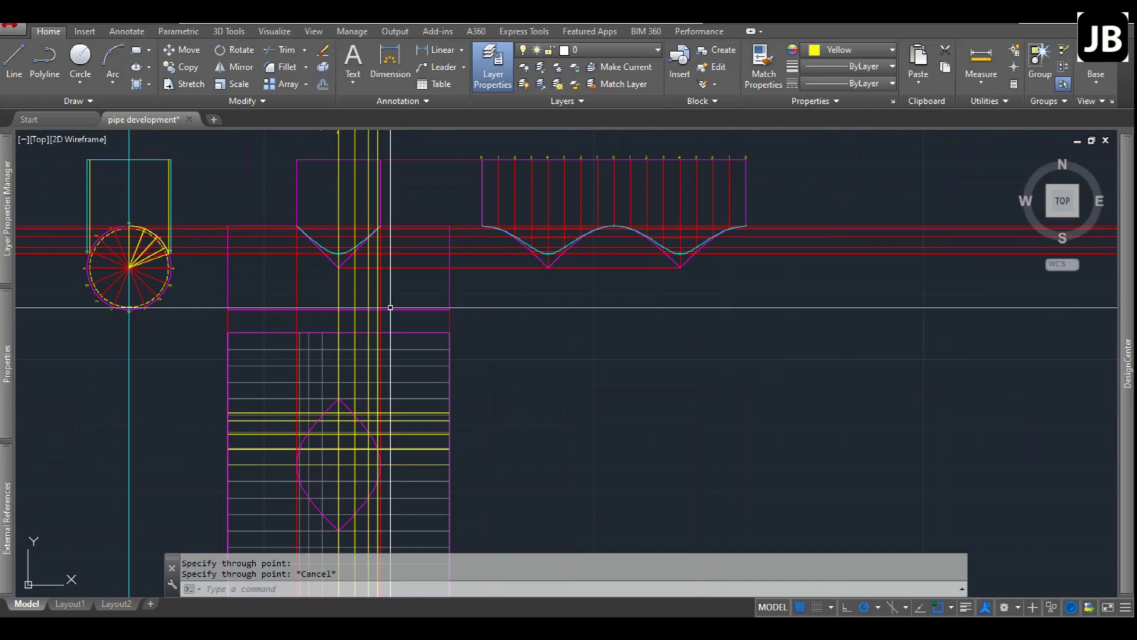
{"action": "scroll", "coordinate": [377, 248], "scroll_direction": "down", "scroll_amount": 3}
{"action": "scroll", "coordinate": [378, 248], "scroll_direction": "up", "scroll_amount": 4}
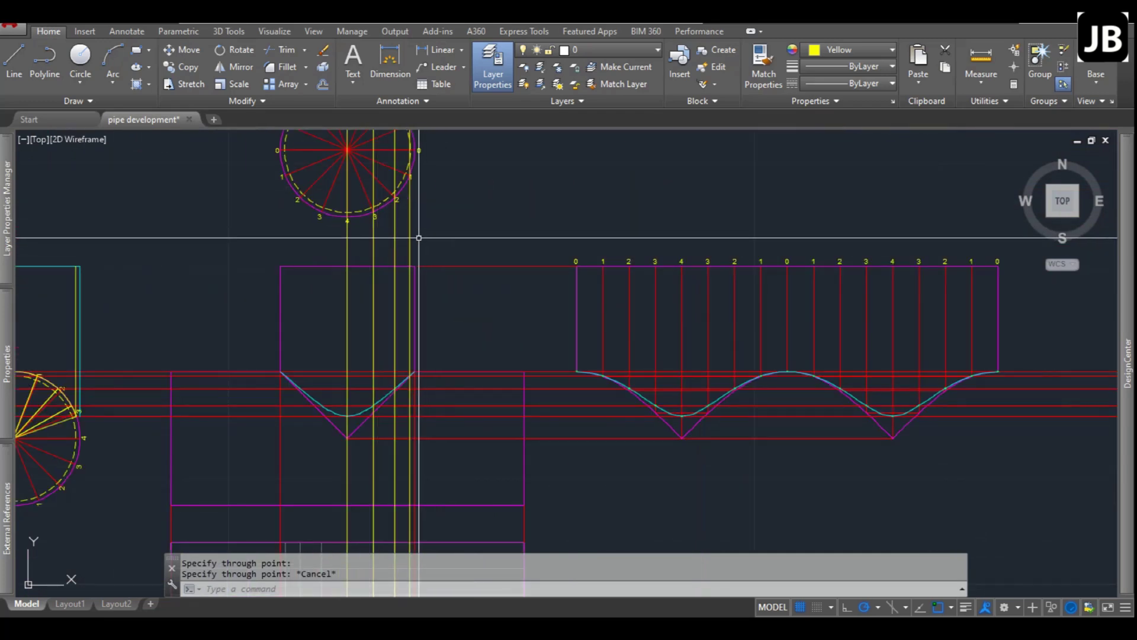
{"action": "left_click", "coordinate": [429, 234]}
{"action": "left_click", "coordinate": [331, 239]}
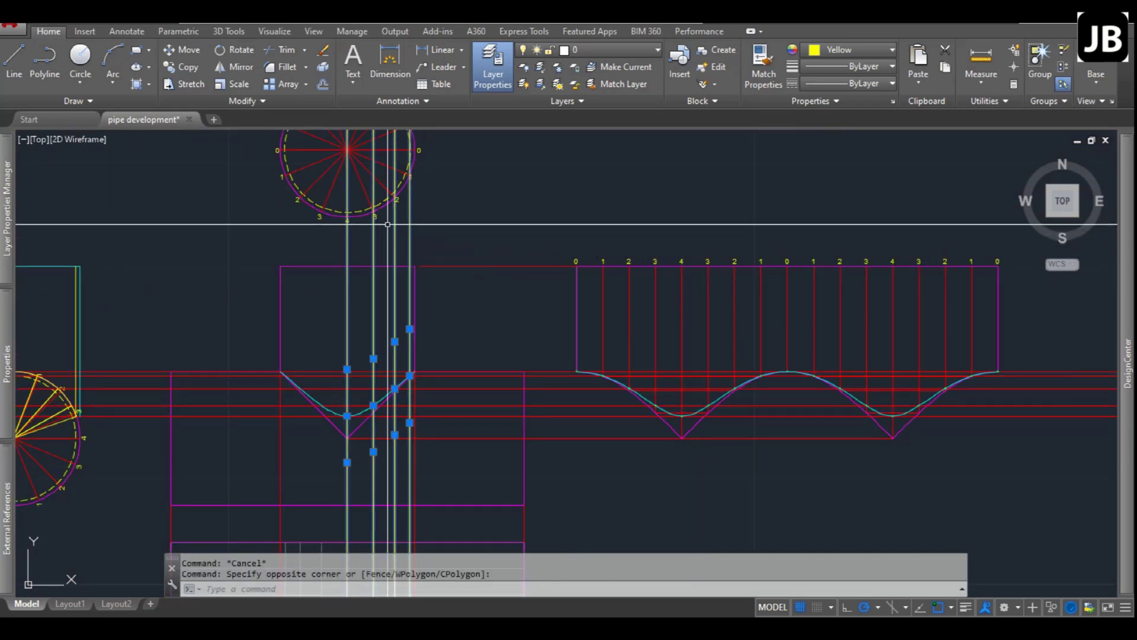
Delete the four selected verticals and draw a vertical construction line through division point 0.
{"action": "key", "text": "Delete"}
{"action": "scroll", "coordinate": [391, 187], "scroll_direction": "up", "scroll_amount": 3}
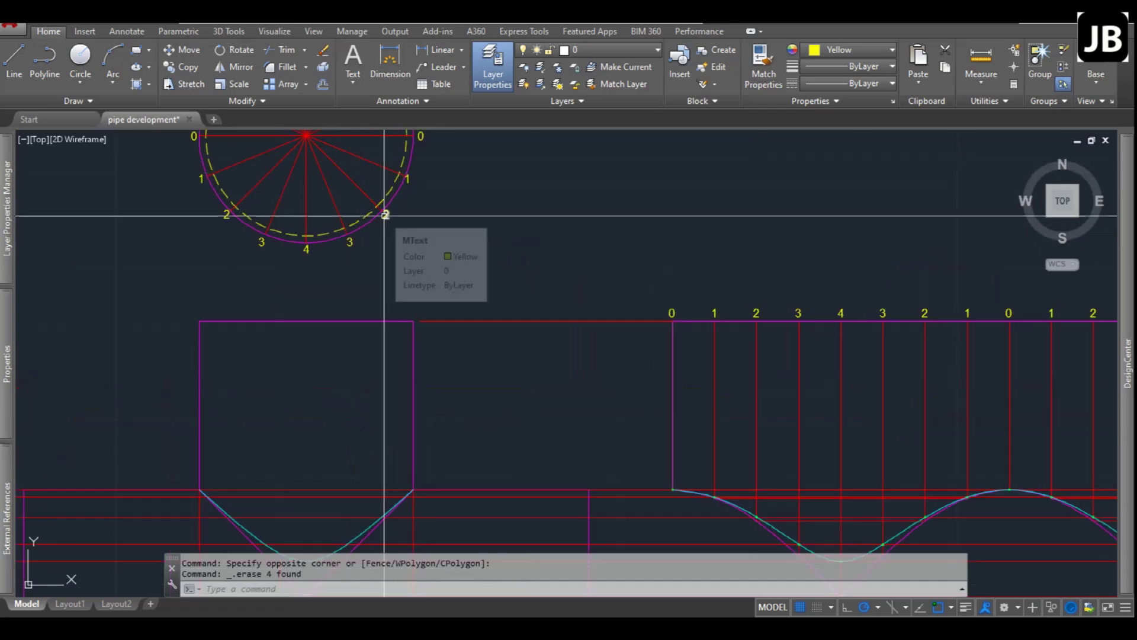
{"action": "key", "text": "Return"}
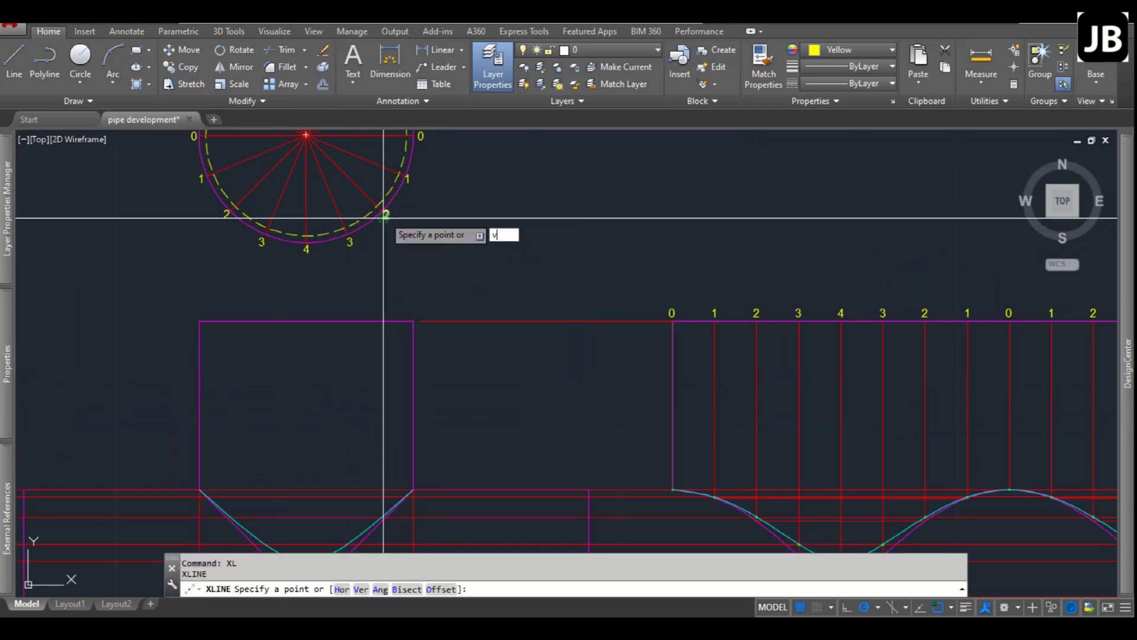
{"action": "type", "text": "v"}
{"action": "key", "text": "Return"}
{"action": "scroll", "coordinate": [385, 213], "scroll_direction": "down", "scroll_amount": 3}
{"action": "scroll", "coordinate": [402, 198], "scroll_direction": "up", "scroll_amount": 6}
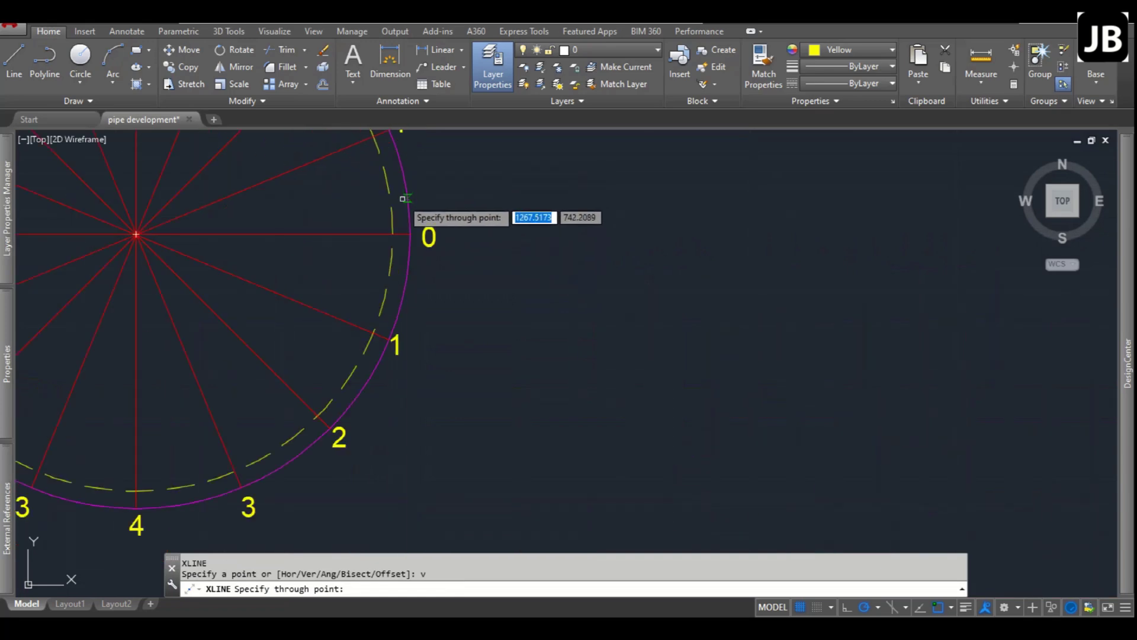
{"action": "left_click", "coordinate": [392, 235]}
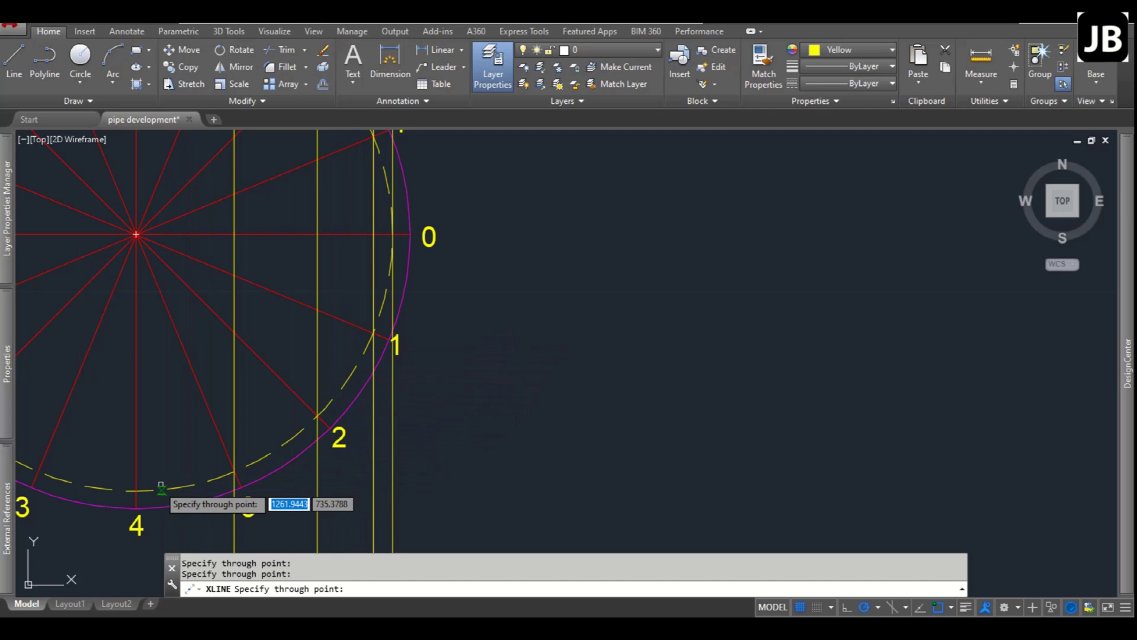
{"action": "scroll", "coordinate": [346, 383], "scroll_direction": "down", "scroll_amount": 6}
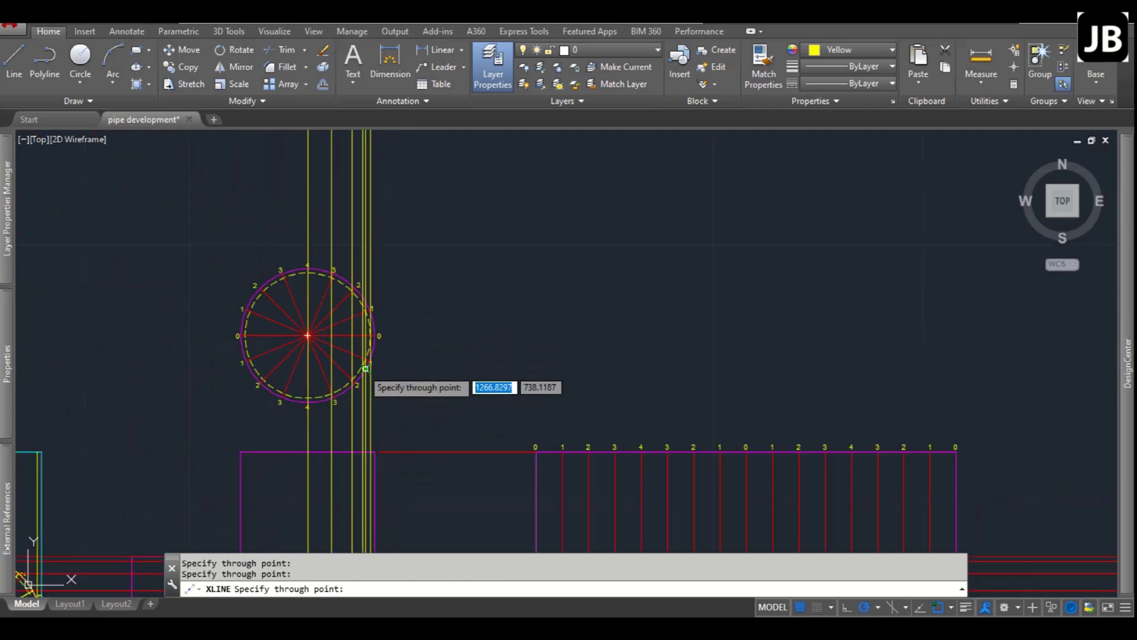
{"action": "scroll", "coordinate": [356, 313], "scroll_direction": "up", "scroll_amount": 4}
{"action": "scroll", "coordinate": [372, 476], "scroll_direction": "down", "scroll_amount": 4}
{"action": "scroll", "coordinate": [367, 364], "scroll_direction": "down", "scroll_amount": 5}
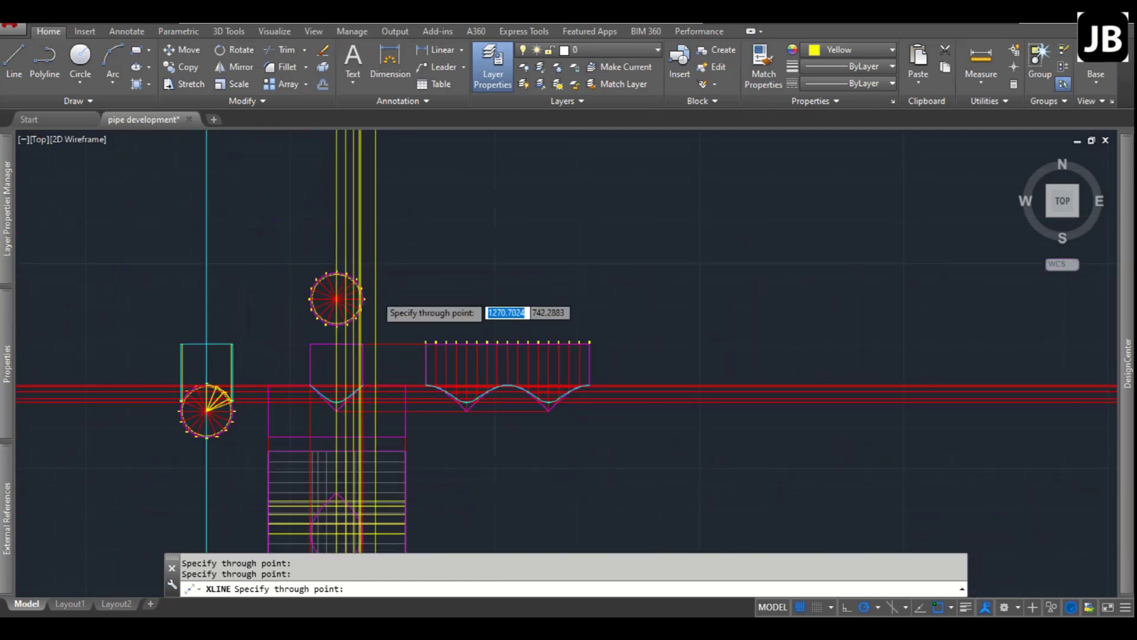
{"action": "scroll", "coordinate": [367, 296], "scroll_direction": "up", "scroll_amount": 7}
{"action": "key", "text": "Escape"}
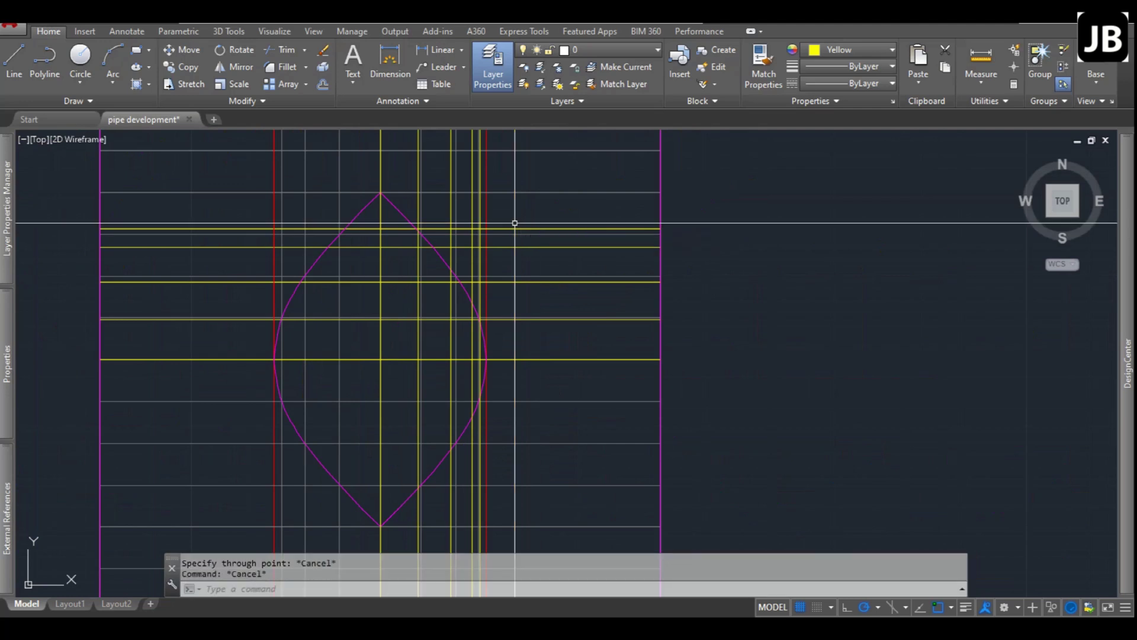
{"action": "scroll", "coordinate": [604, 305], "scroll_direction": "down", "scroll_amount": 5}
{"action": "scroll", "coordinate": [639, 173], "scroll_direction": "up", "scroll_amount": 8}
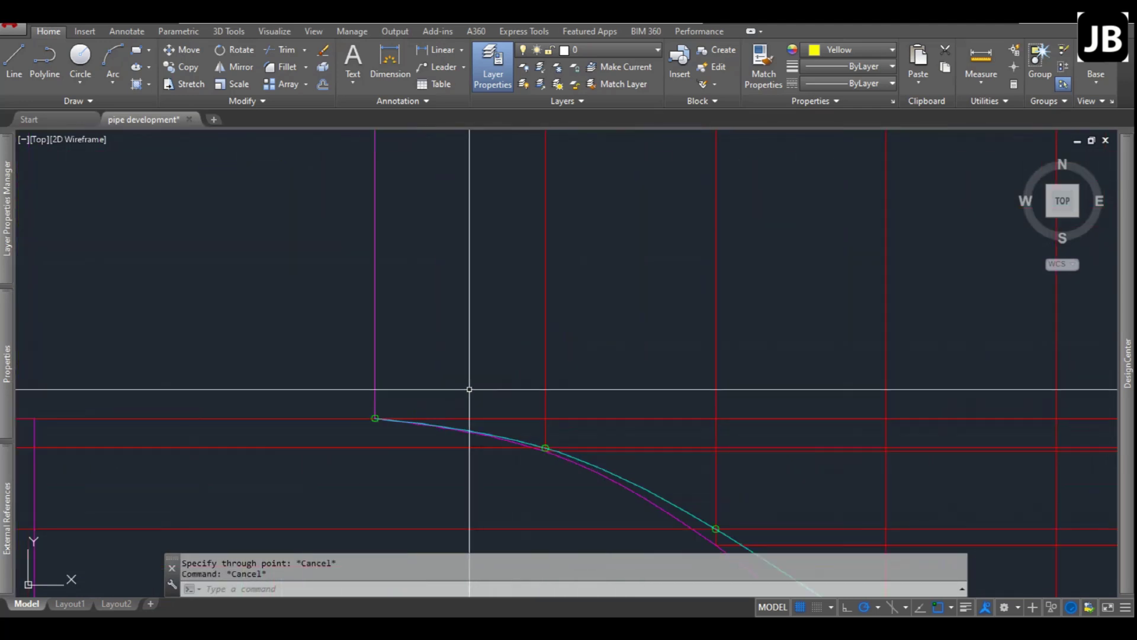
Copy the point marker from its centre to two construction-line intersections along the magenta outline.
{"action": "left_click", "coordinate": [348, 406]}
{"action": "left_click", "coordinate": [415, 439]}
{"action": "type", "text": "c"}
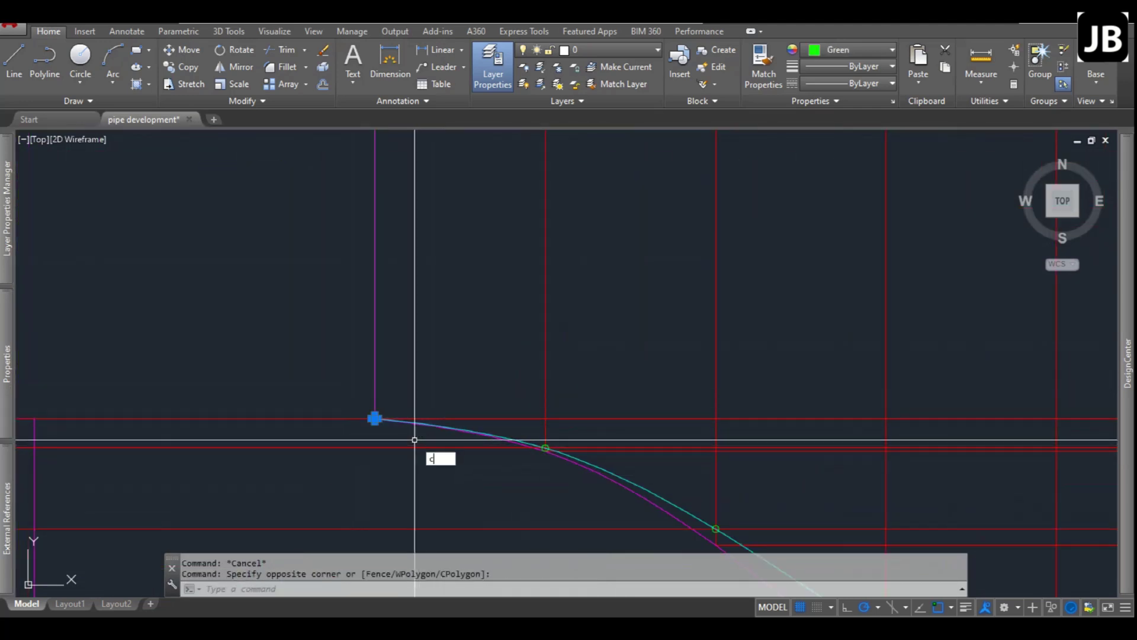
{"action": "type", "text": "o"}
{"action": "key", "text": "Return"}
{"action": "scroll", "coordinate": [355, 474], "scroll_direction": "up", "scroll_amount": 5}
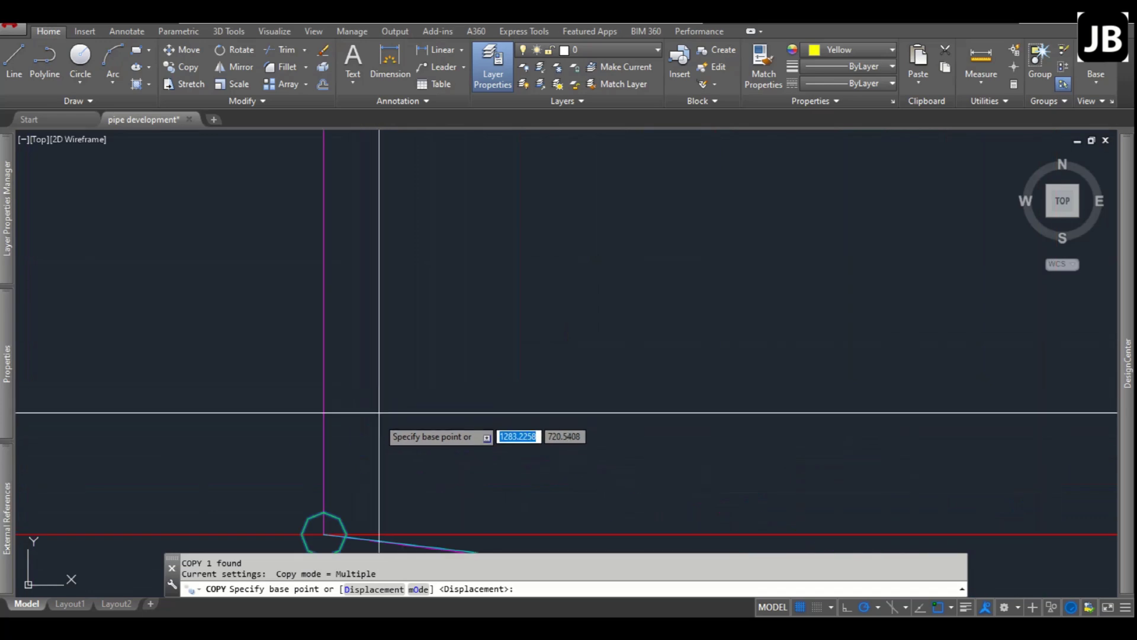
{"action": "left_click", "coordinate": [324, 535]}
{"action": "scroll", "coordinate": [574, 254], "scroll_direction": "down", "scroll_amount": 3}
{"action": "scroll", "coordinate": [571, 233], "scroll_direction": "up", "scroll_amount": 6}
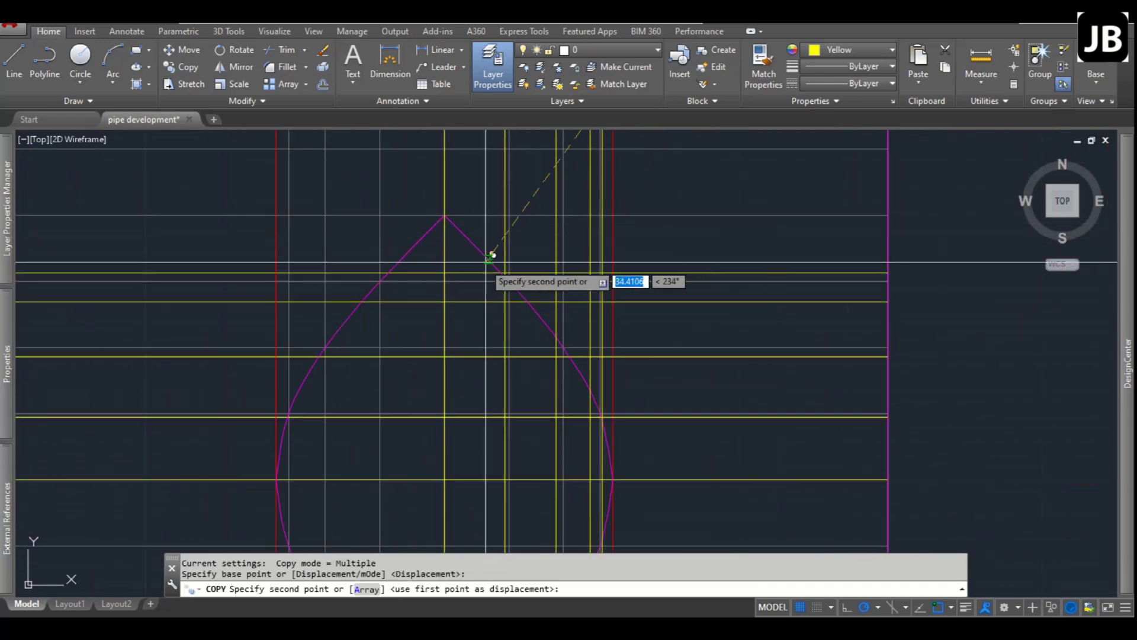
{"action": "scroll", "coordinate": [517, 282], "scroll_direction": "up", "scroll_amount": 4}
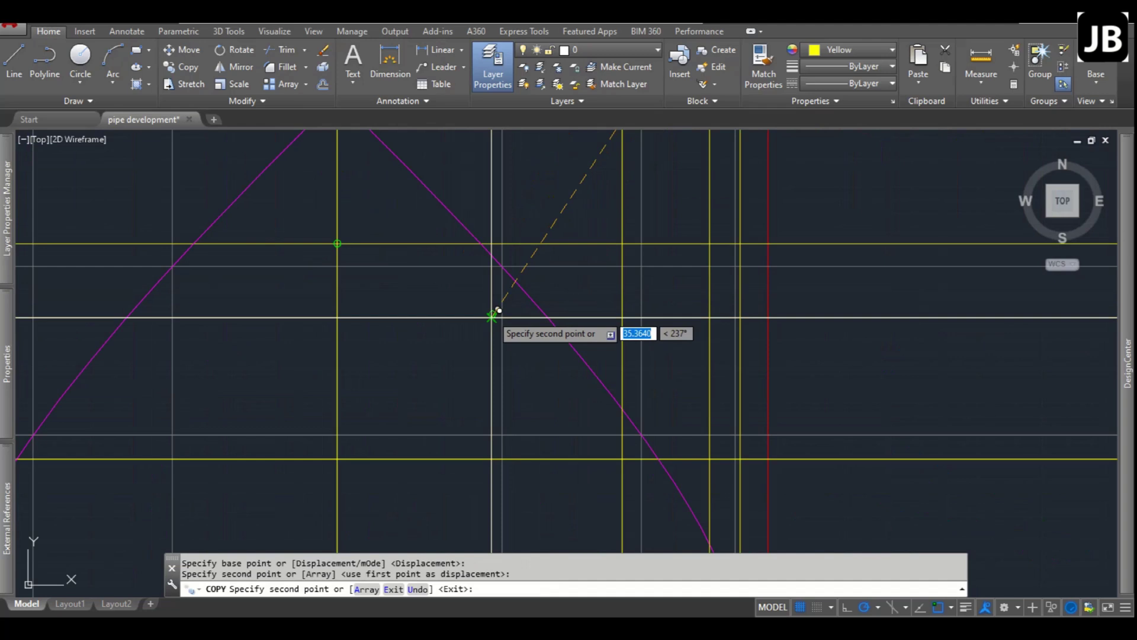
{"action": "left_click", "coordinate": [493, 318]}
{"action": "left_click", "coordinate": [625, 455]}
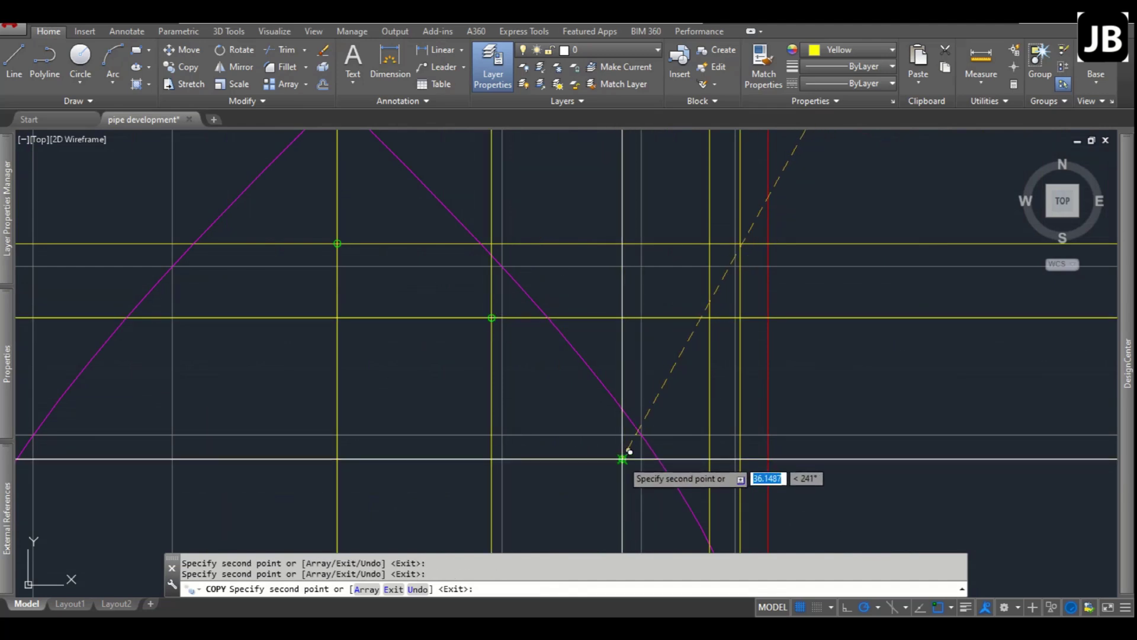
{"action": "scroll", "coordinate": [621, 456], "scroll_direction": "down", "scroll_amount": 3}
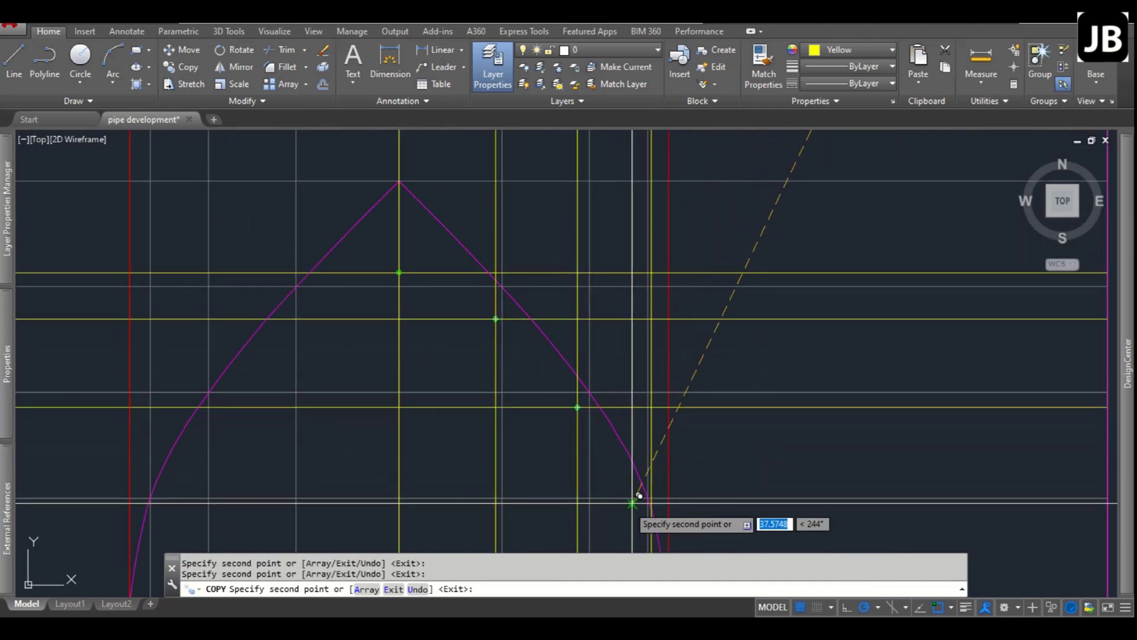
{"action": "scroll", "coordinate": [414, 213], "scroll_direction": "down", "scroll_amount": 3}
{"action": "scroll", "coordinate": [502, 329], "scroll_direction": "up", "scroll_amount": 5}
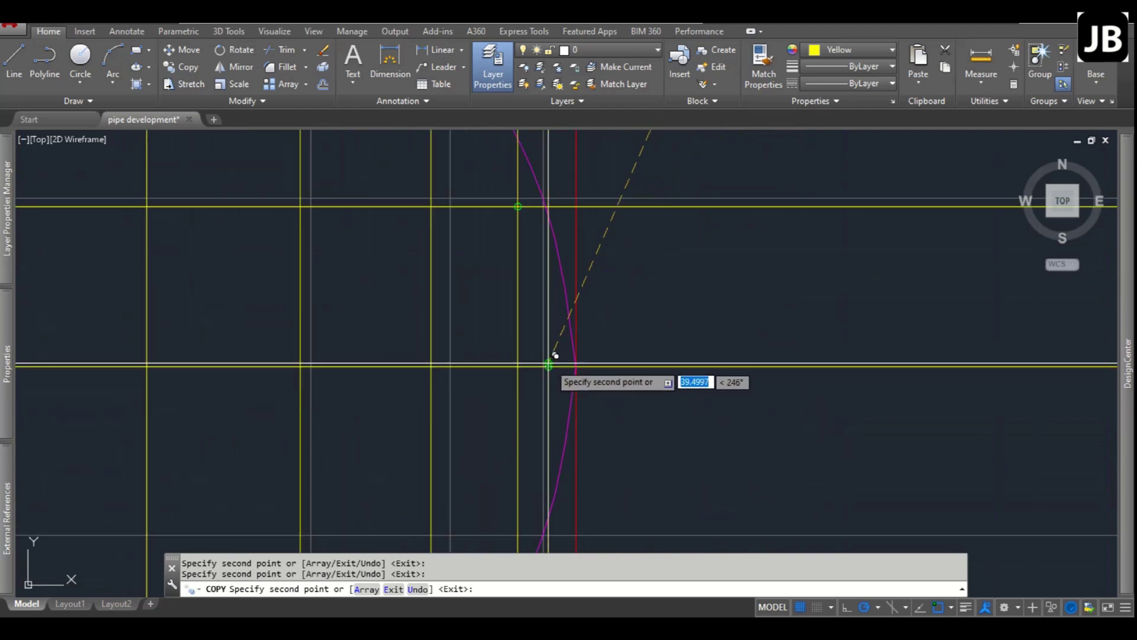
{"action": "key", "text": "Escape"}
{"action": "key", "text": "Escape"}
{"action": "key", "text": "Escape"}
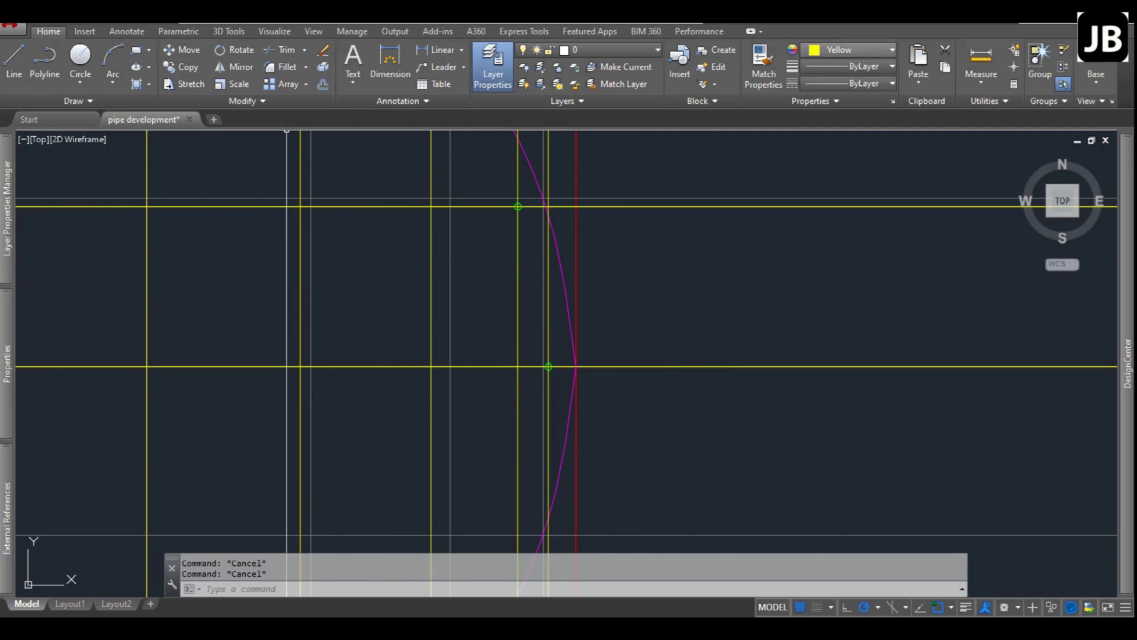
Make cyan the current colour and draw a fit-point spline through five intersection markers.
{"action": "left_click", "coordinate": [853, 50]}
{"action": "left_click", "coordinate": [854, 194]}
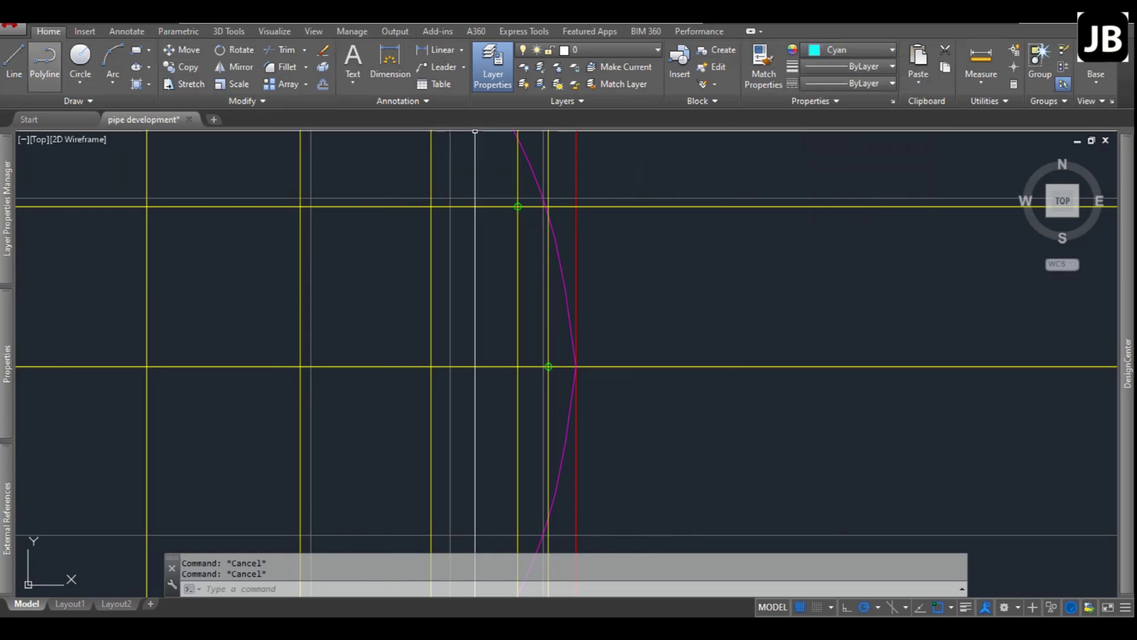
{"action": "left_click", "coordinate": [8, 118]}
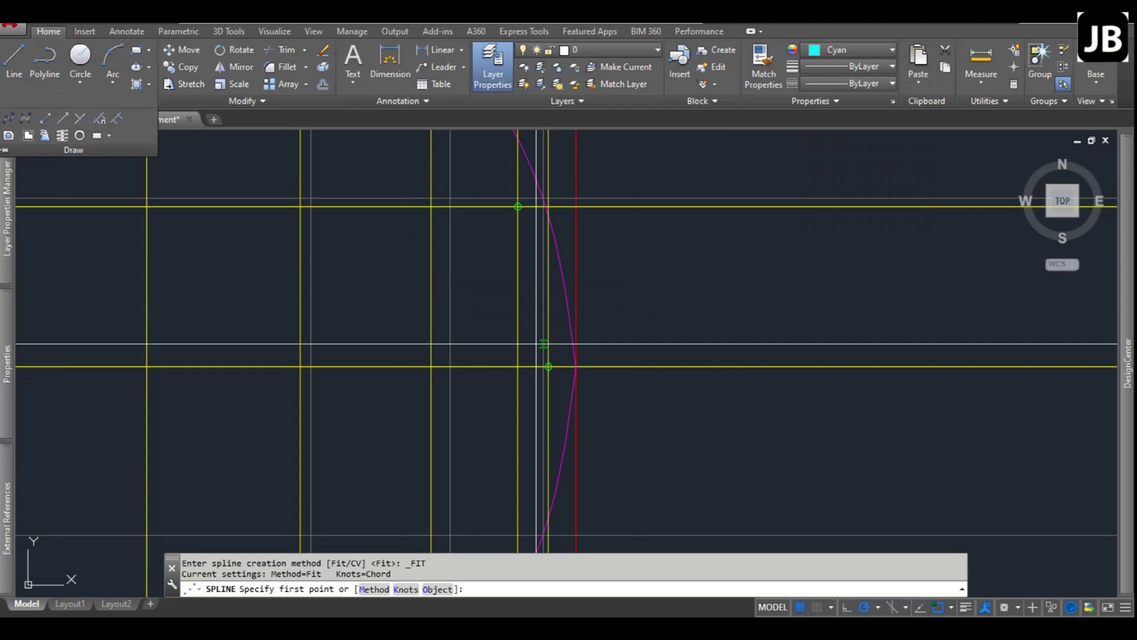
{"action": "scroll", "coordinate": [559, 372], "scroll_direction": "up", "scroll_amount": 4}
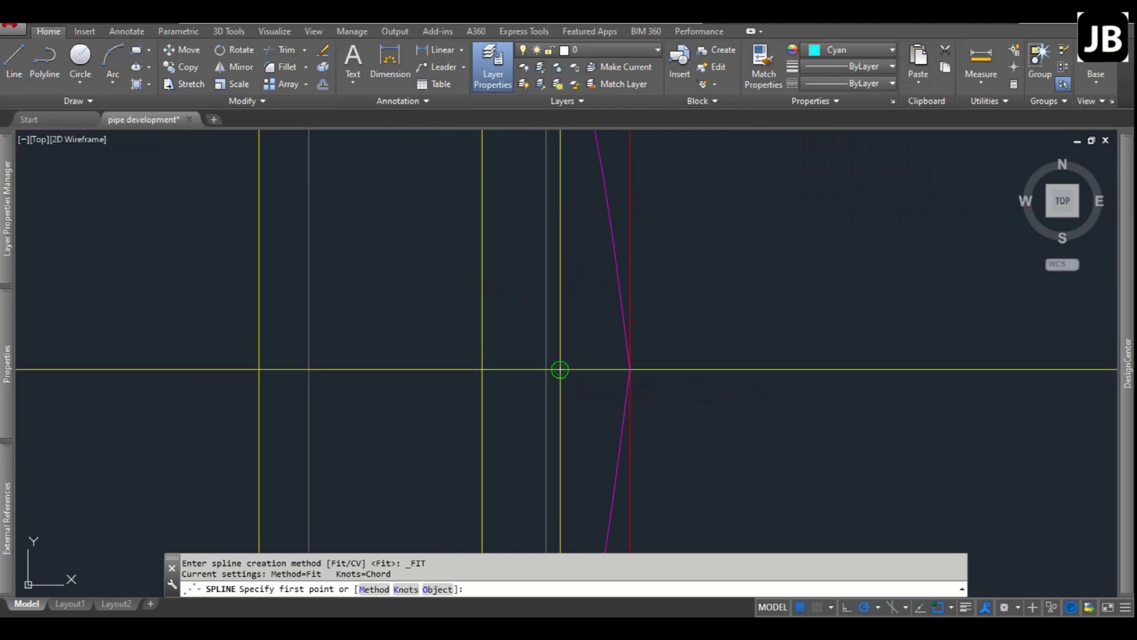
{"action": "left_click", "coordinate": [559, 370]}
{"action": "scroll", "coordinate": [561, 379], "scroll_direction": "down", "scroll_amount": 3}
{"action": "scroll", "coordinate": [539, 252], "scroll_direction": "up", "scroll_amount": 3}
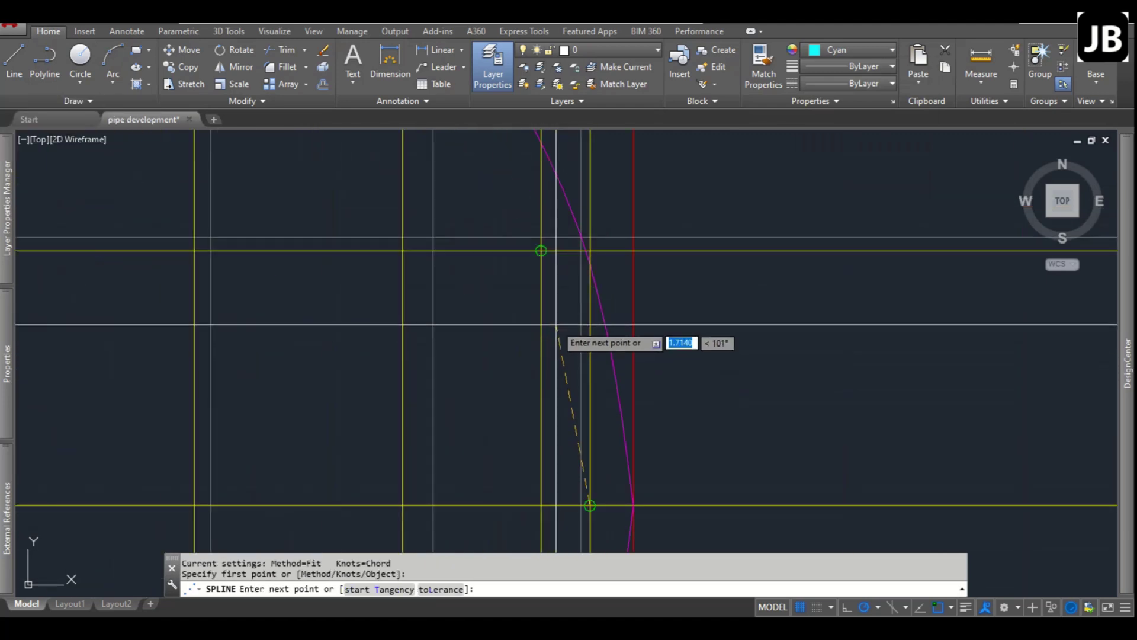
{"action": "left_click", "coordinate": [541, 250]}
{"action": "scroll", "coordinate": [540, 261], "scroll_direction": "down", "scroll_amount": 3}
{"action": "scroll", "coordinate": [545, 284], "scroll_direction": "up", "scroll_amount": 3}
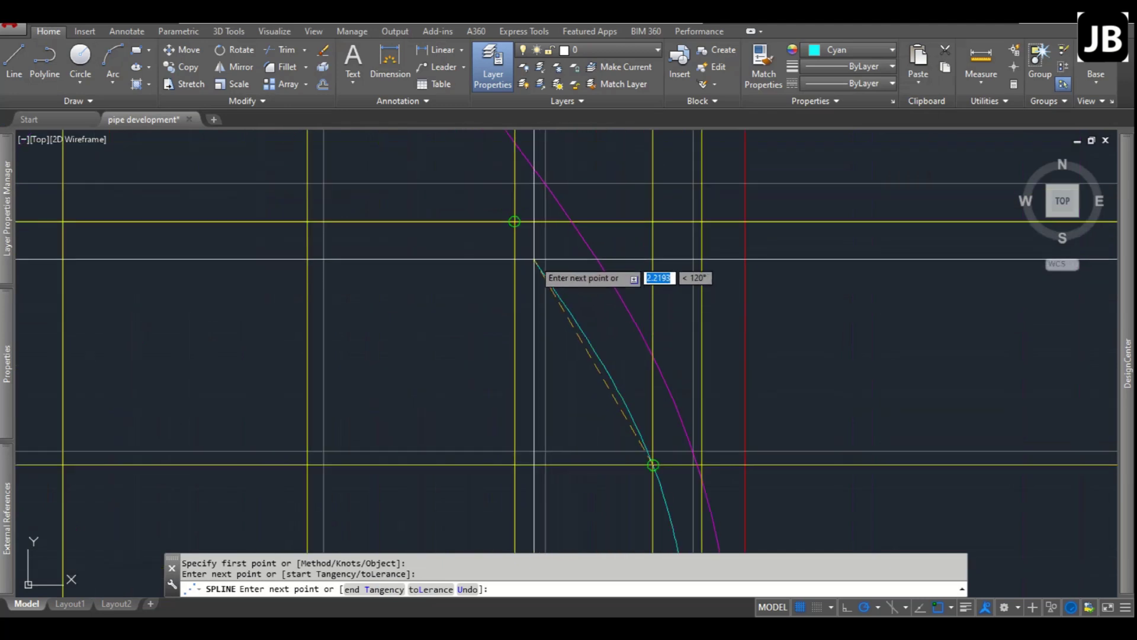
{"action": "left_click", "coordinate": [515, 222]}
{"action": "scroll", "coordinate": [521, 249], "scroll_direction": "down", "scroll_amount": 3}
{"action": "scroll", "coordinate": [592, 308], "scroll_direction": "up", "scroll_amount": 3}
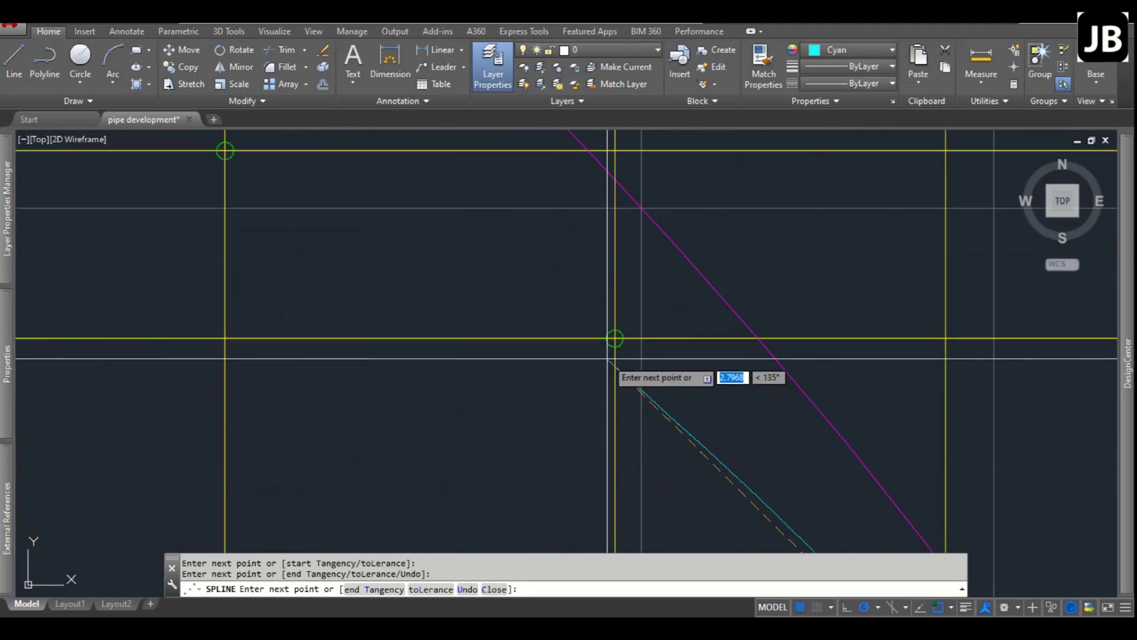
{"action": "left_click", "coordinate": [622, 328]}
{"action": "scroll", "coordinate": [622, 325], "scroll_direction": "down", "scroll_amount": 3}
{"action": "scroll", "coordinate": [521, 255], "scroll_direction": "up", "scroll_amount": 3}
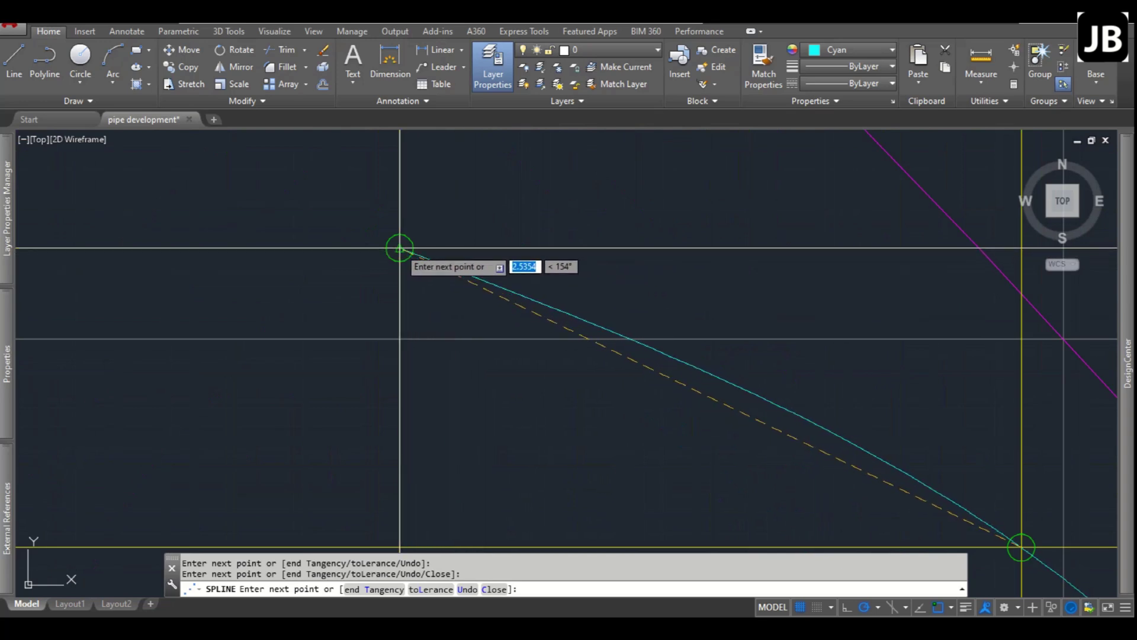
{"action": "left_click", "coordinate": [399, 247]}
{"action": "key", "text": "Return"}
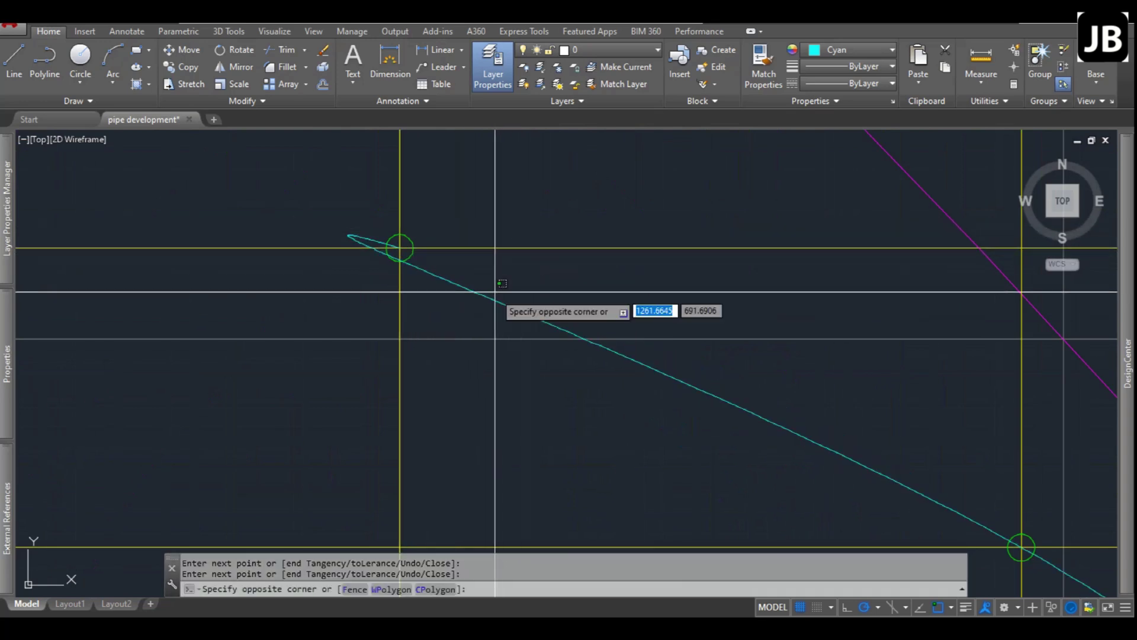
Erase that first spline and redraw it from the top marker down through the markers.
{"action": "left_click", "coordinate": [477, 304]}
{"action": "key", "text": "Delete"}
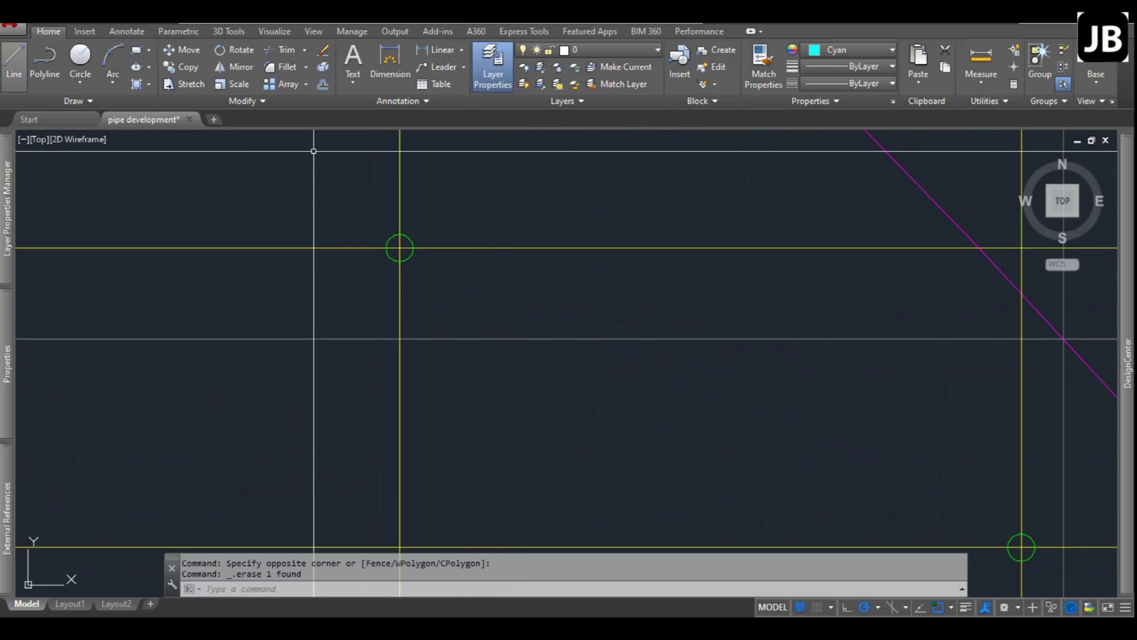
{"action": "left_click", "coordinate": [9, 118]}
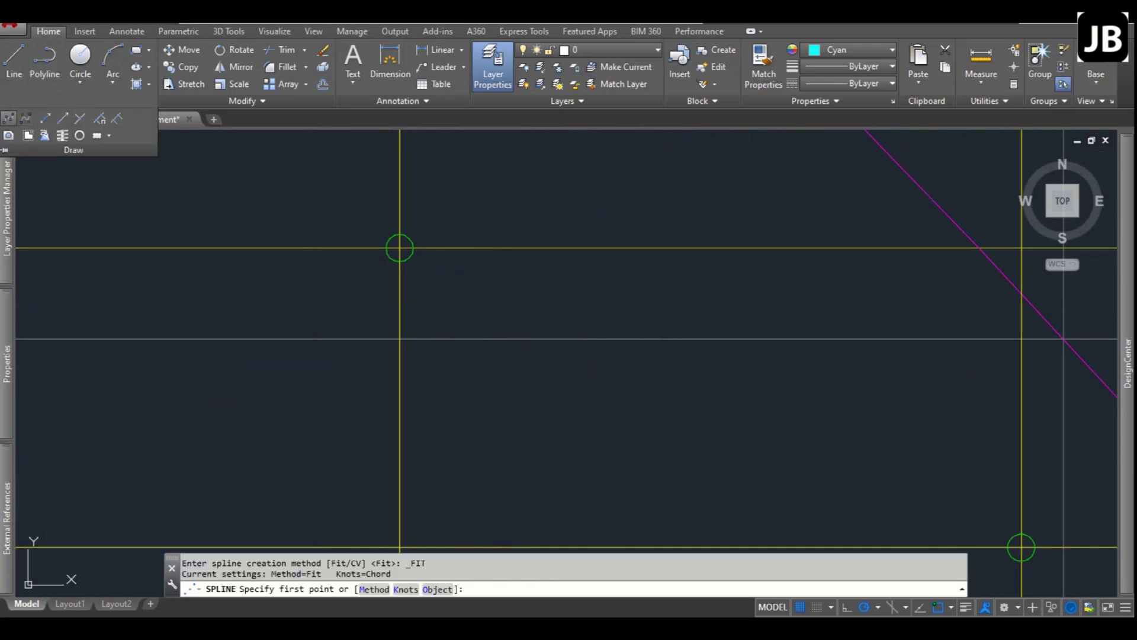
{"action": "left_click", "coordinate": [399, 247]}
{"action": "scroll", "coordinate": [399, 248], "scroll_direction": "down", "scroll_amount": 6}
{"action": "scroll", "coordinate": [414, 255], "scroll_direction": "up", "scroll_amount": 6}
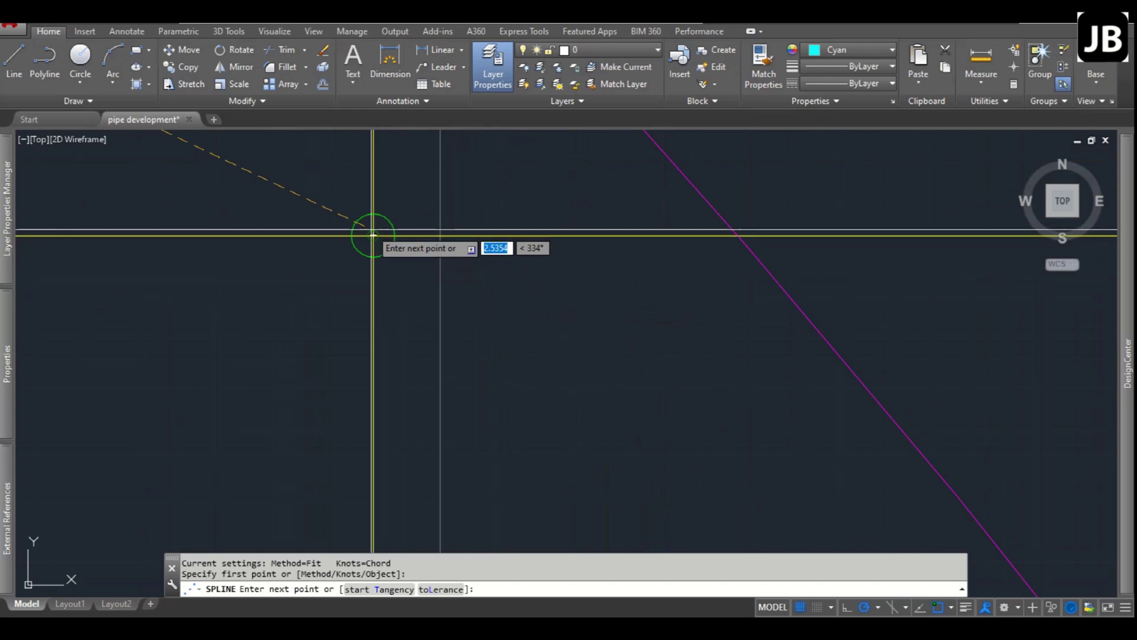
{"action": "left_click", "coordinate": [416, 258]}
{"action": "scroll", "coordinate": [508, 317], "scroll_direction": "down", "scroll_amount": 4}
{"action": "scroll", "coordinate": [503, 393], "scroll_direction": "up", "scroll_amount": 5}
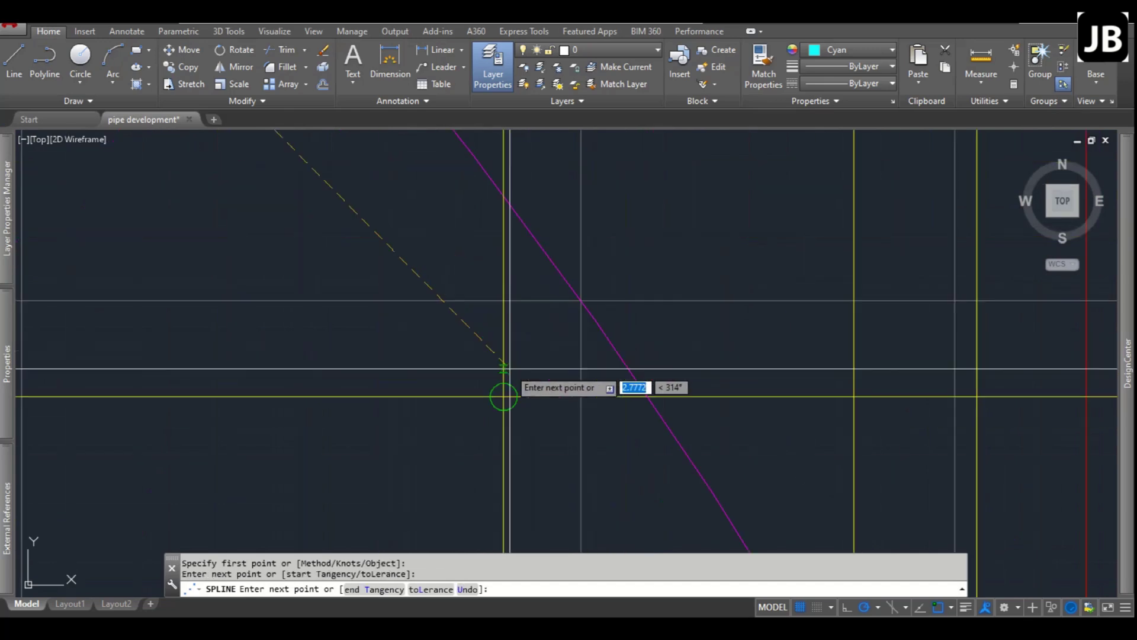
{"action": "left_click", "coordinate": [504, 397]}
{"action": "scroll", "coordinate": [450, 308], "scroll_direction": "down", "scroll_amount": 3}
{"action": "scroll", "coordinate": [525, 458], "scroll_direction": "up", "scroll_amount": 3}
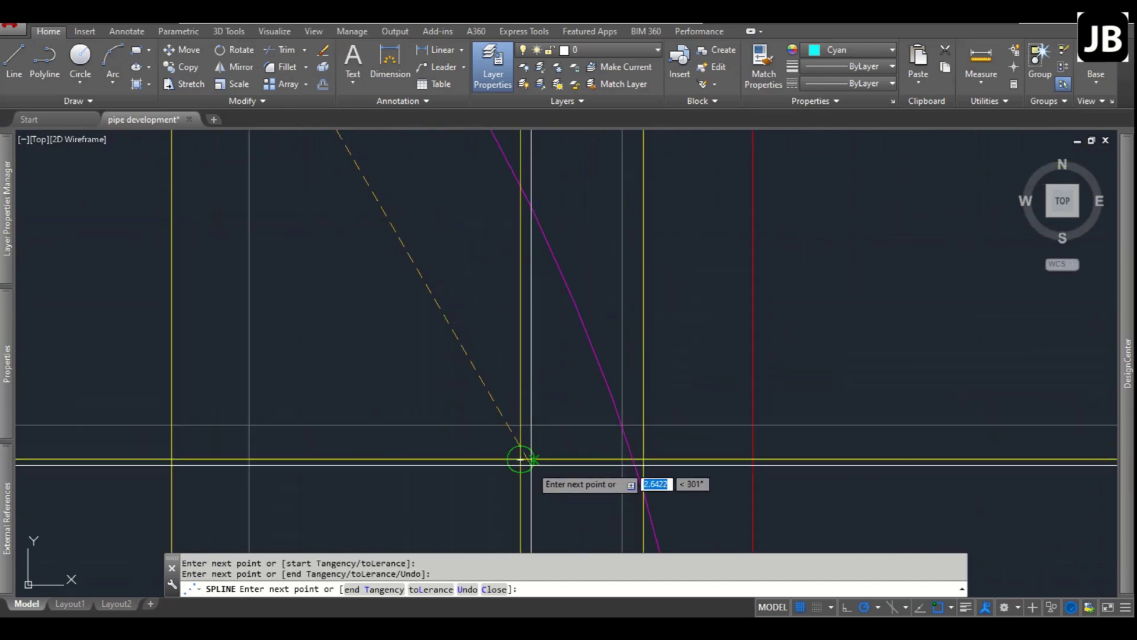
{"action": "left_click", "coordinate": [520, 459]}
{"action": "scroll", "coordinate": [468, 414], "scroll_direction": "down", "scroll_amount": 3}
{"action": "scroll", "coordinate": [438, 388], "scroll_direction": "up", "scroll_amount": 3}
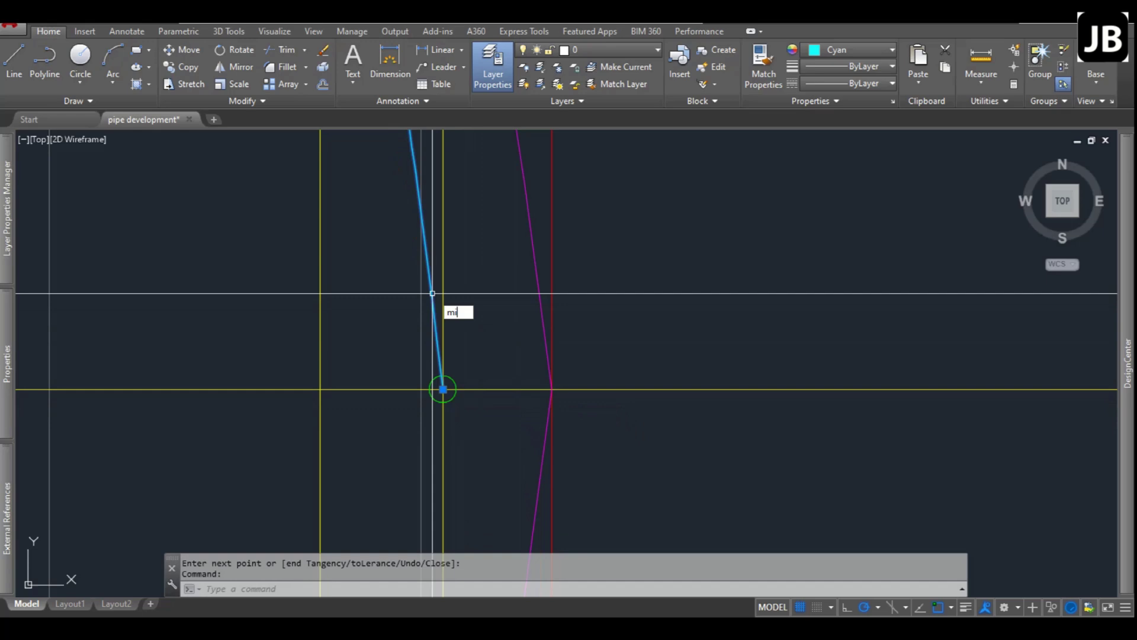
After an aborted mirror attempt, window-select the cyan half-hole spline.
{"action": "key", "text": "Return"}
{"action": "left_click", "coordinate": [443, 389]}
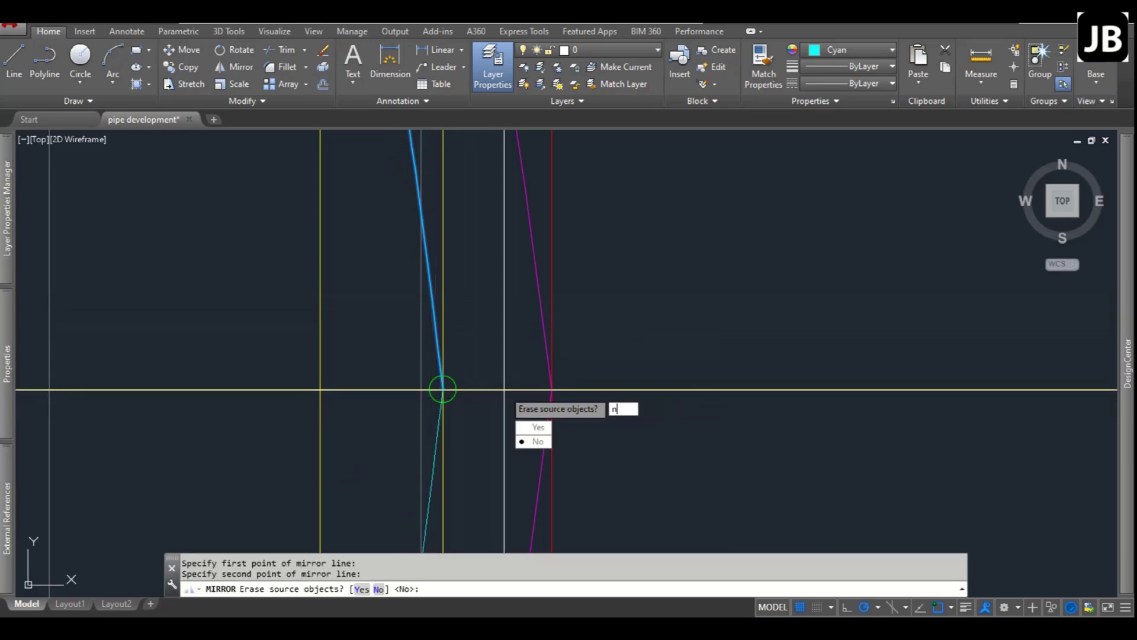
{"action": "key", "text": "Return"}
{"action": "left_click", "coordinate": [435, 432]}
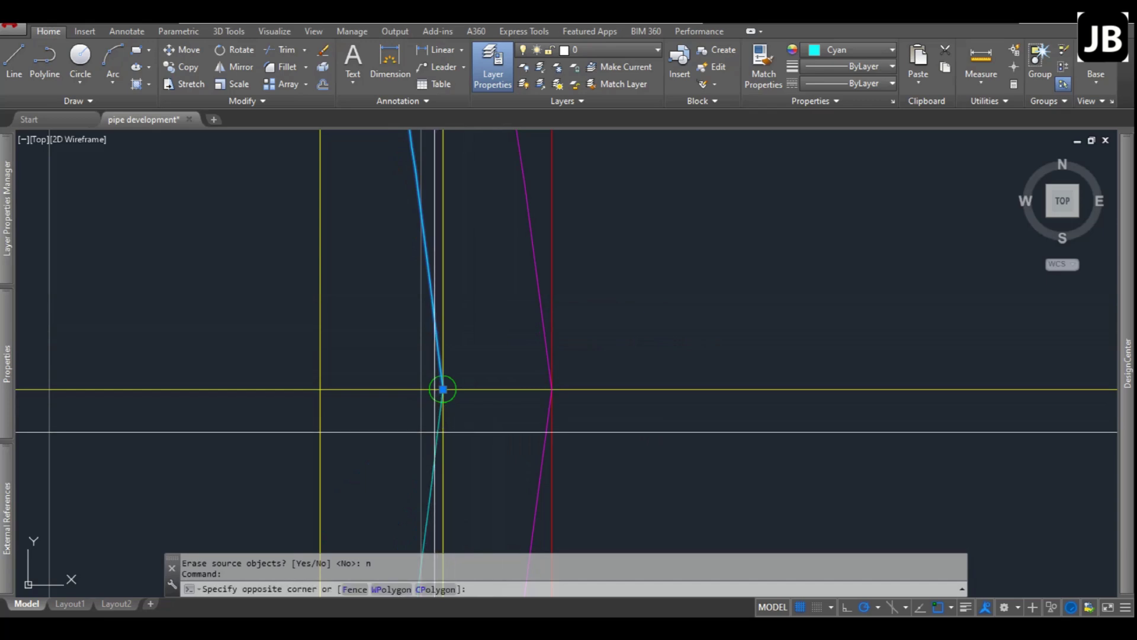
{"action": "left_click", "coordinate": [443, 456]}
{"action": "scroll", "coordinate": [260, 235], "scroll_direction": "up", "scroll_amount": 5}
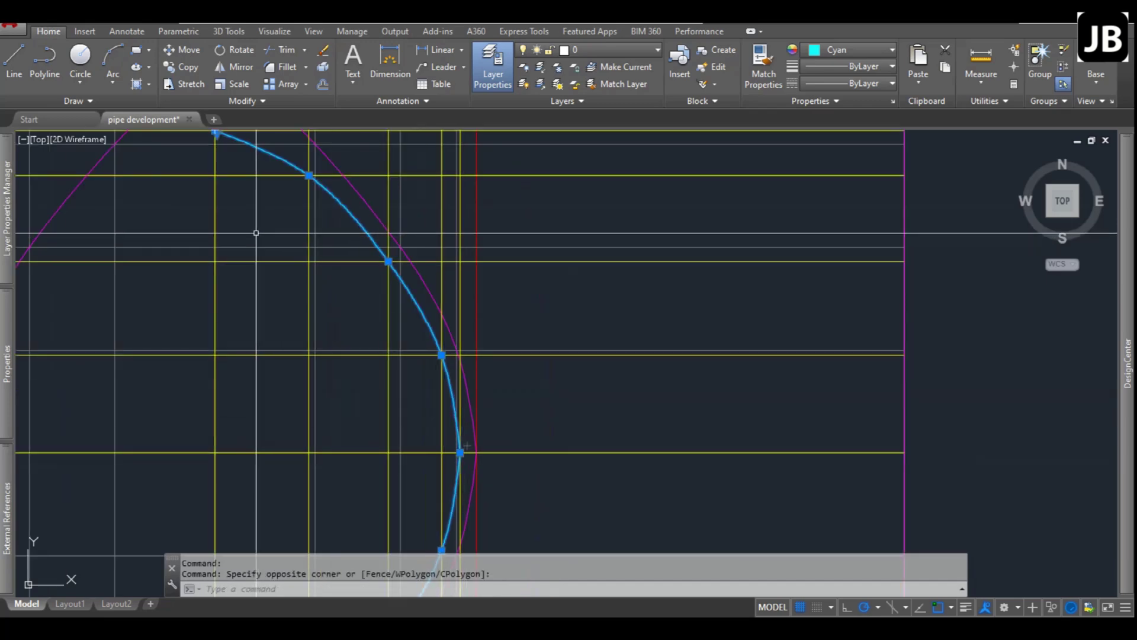
Mirror the curve with MI about the vertical centreline, keeping the original (N).
{"action": "type", "text": "mi"}
{"action": "key", "text": "Return"}
{"action": "scroll", "coordinate": [263, 243], "scroll_direction": "down", "scroll_amount": 2}
{"action": "scroll", "coordinate": [306, 255], "scroll_direction": "up", "scroll_amount": 6}
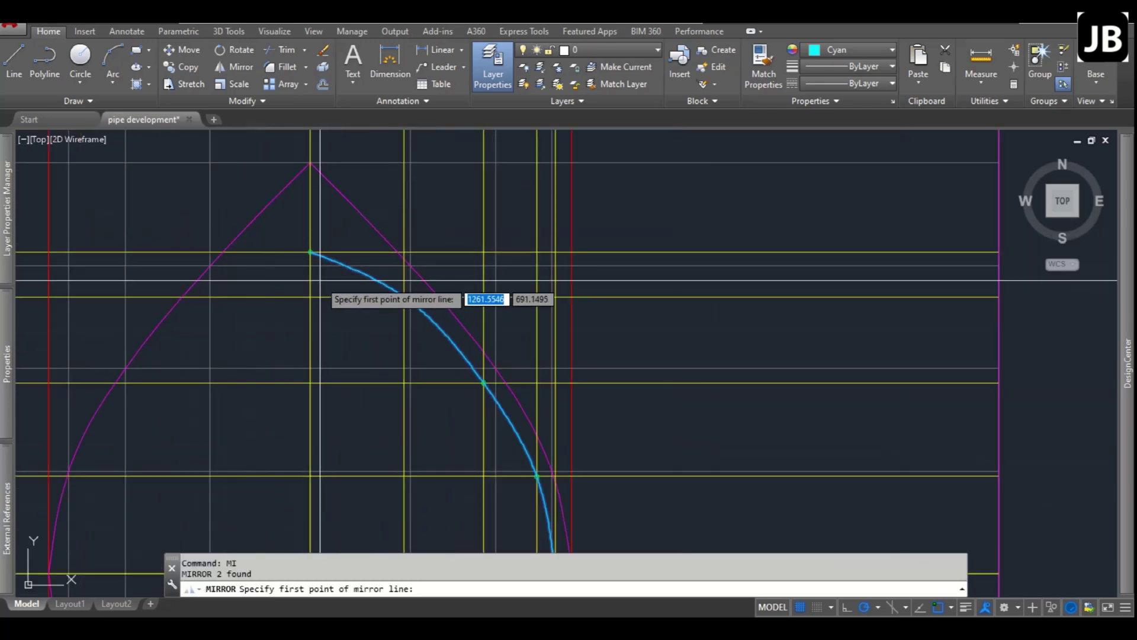
{"action": "left_click", "coordinate": [307, 255]}
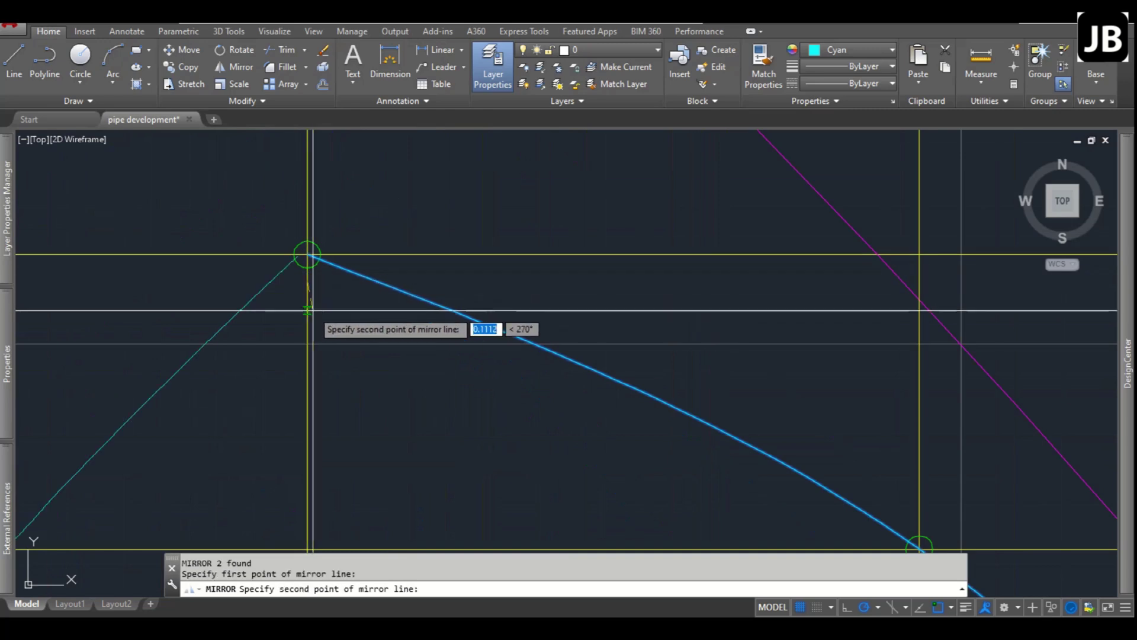
{"action": "left_click", "coordinate": [307, 315]}
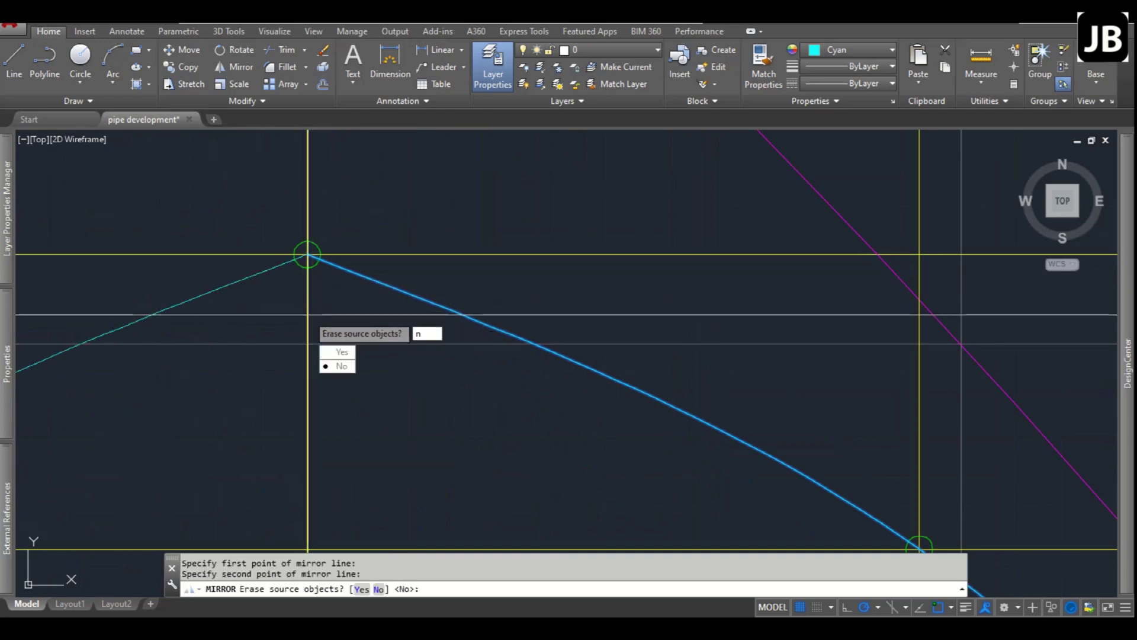
{"action": "type", "text": "n"}
{"action": "key", "text": "Return"}
{"action": "key", "text": "Escape"}
{"action": "scroll", "coordinate": [394, 216], "scroll_direction": "down", "scroll_amount": 6}
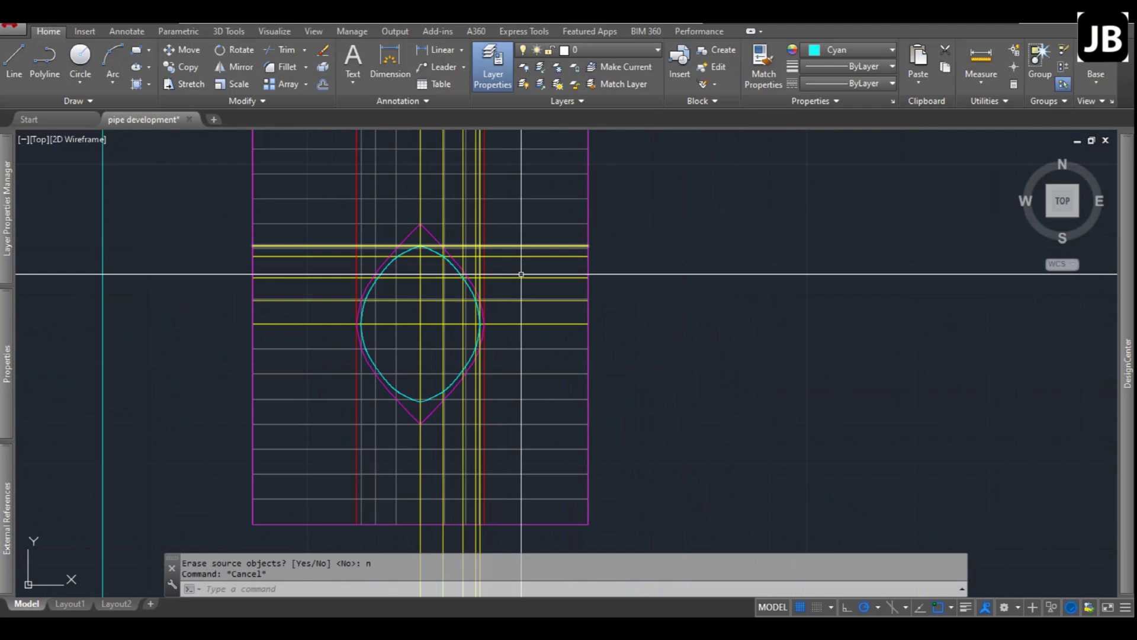
{"action": "scroll", "coordinate": [521, 274], "scroll_direction": "up", "scroll_amount": 5}
Delete the four leftover horizontal construction lines at the right edge.
{"action": "left_click", "coordinate": [460, 291]}
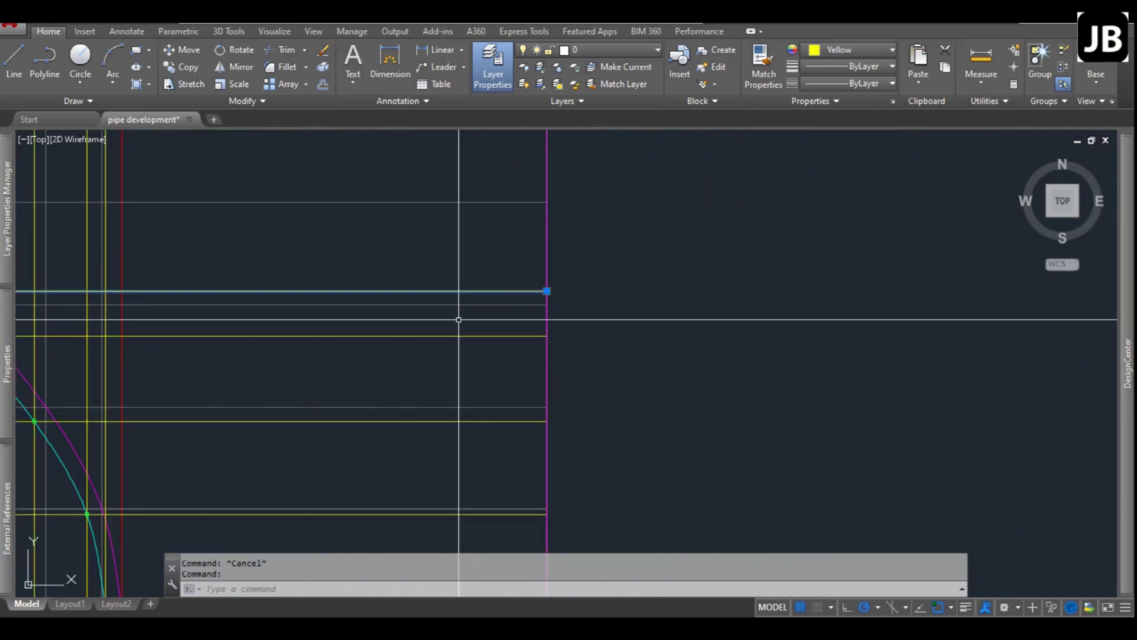
{"action": "left_click", "coordinate": [452, 334]}
{"action": "left_click", "coordinate": [432, 356]}
{"action": "left_click", "coordinate": [432, 411]}
{"action": "left_click", "coordinate": [419, 433]}
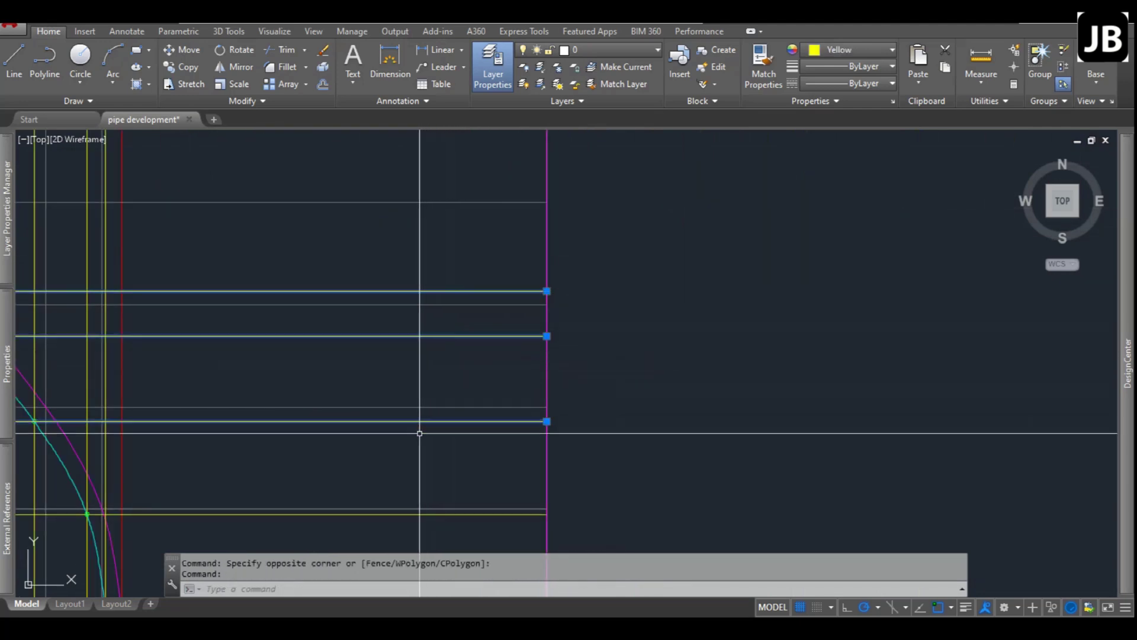
{"action": "key", "text": "Delete"}
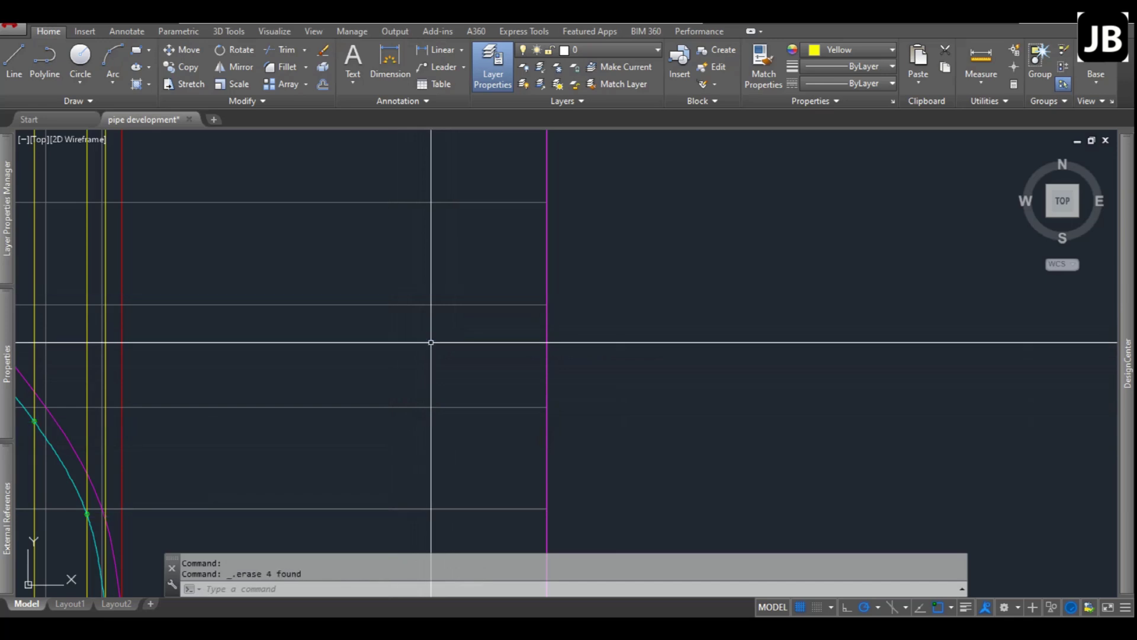
{"action": "scroll", "coordinate": [430, 342], "scroll_direction": "down", "scroll_amount": 5}
{"action": "scroll", "coordinate": [398, 256], "scroll_direction": "up", "scroll_amount": 3}
{"action": "scroll", "coordinate": [455, 289], "scroll_direction": "down", "scroll_amount": 3}
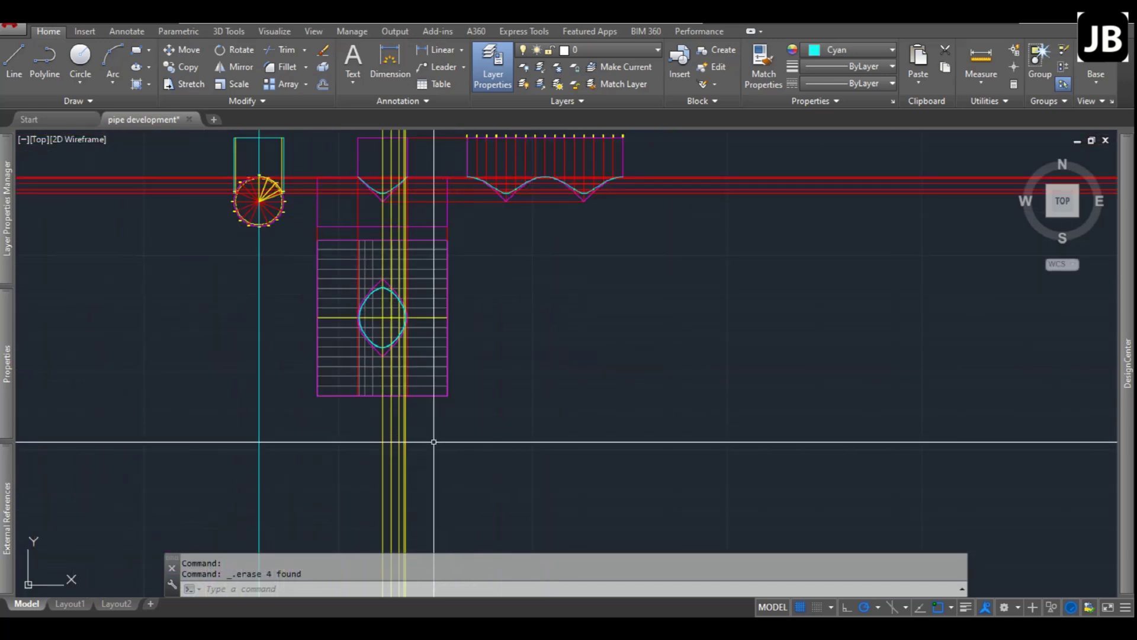
Delete the yellow vertical construction lines below the layout with a crossing window.
{"action": "left_click", "coordinate": [432, 444]}
{"action": "left_click", "coordinate": [361, 465]}
{"action": "key", "text": "Delete"}
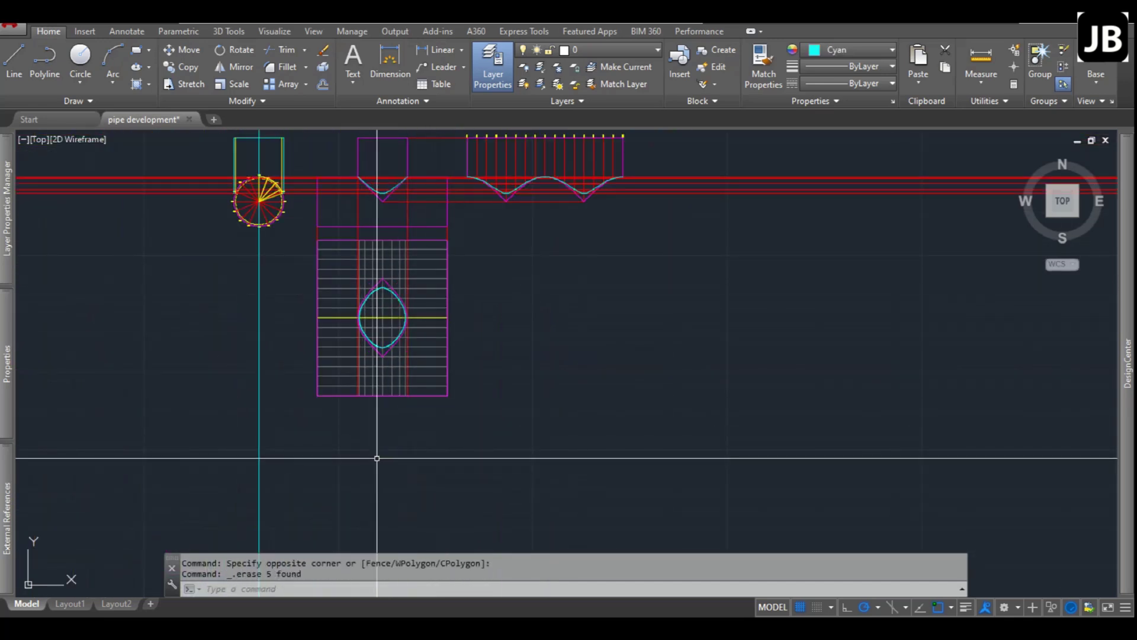
Delete the long red horizontal construction lines with a crossing window.
{"action": "left_click", "coordinate": [743, 153]}
{"action": "left_click", "coordinate": [678, 256]}
{"action": "key", "text": "Delete"}
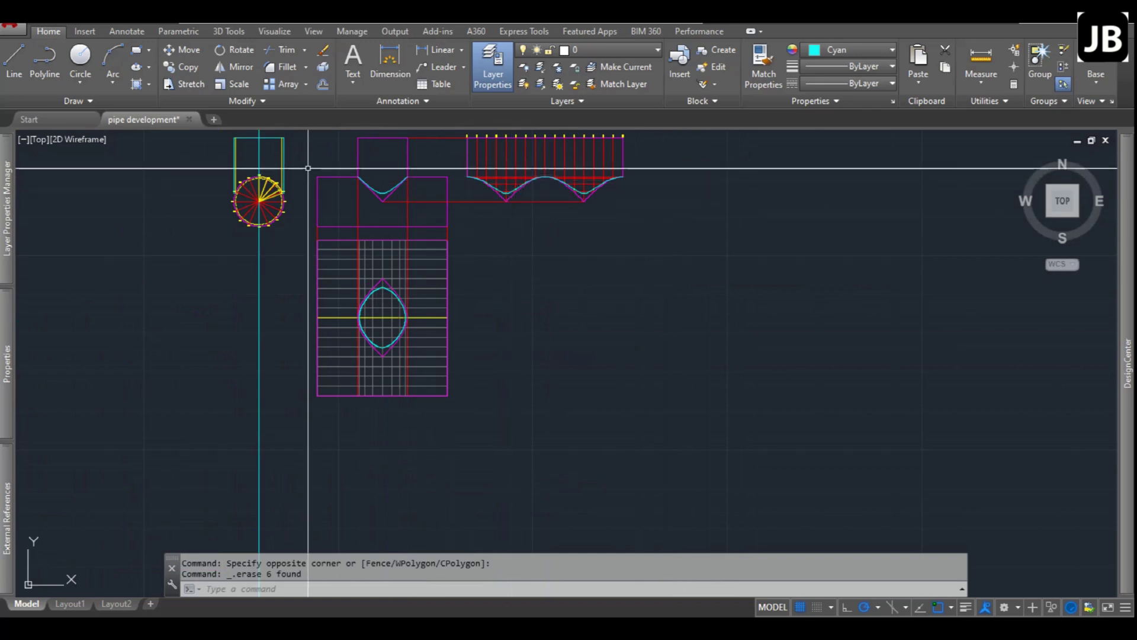
{"action": "scroll", "coordinate": [419, 402], "scroll_direction": "down", "scroll_amount": 2}
{"action": "scroll", "coordinate": [398, 334], "scroll_direction": "up", "scroll_amount": 2}
{"action": "scroll", "coordinate": [482, 470], "scroll_direction": "up", "scroll_amount": 2}
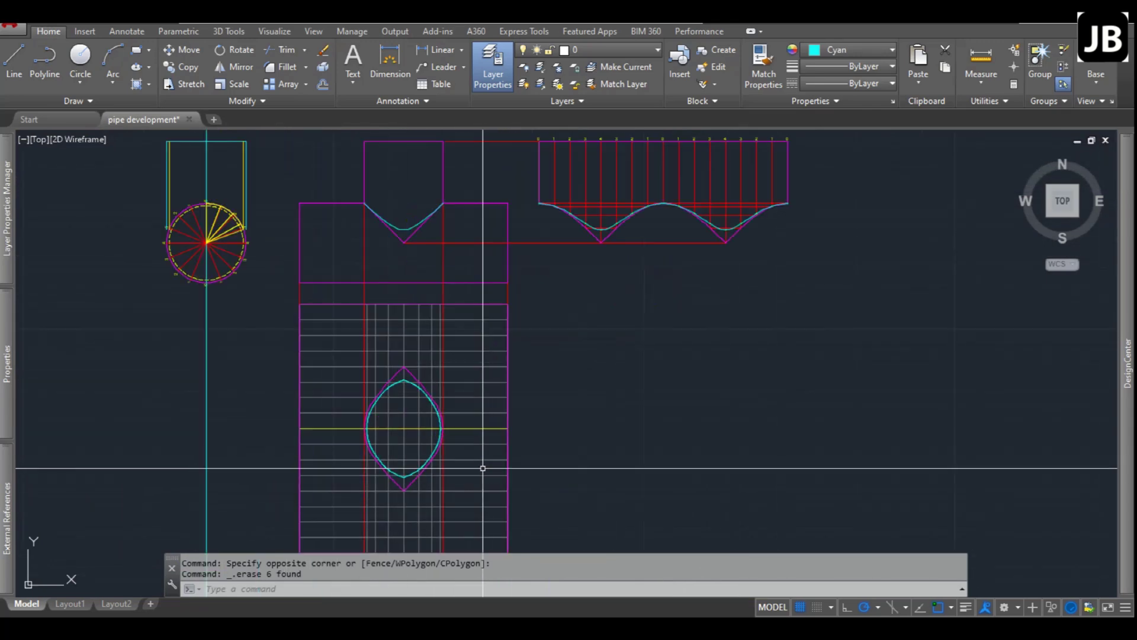
Zoom in on the right edge of the pipe circle near division points 3 and 4.
{"action": "scroll", "coordinate": [492, 393], "scroll_direction": "down", "scroll_amount": 2}
{"action": "scroll", "coordinate": [492, 396], "scroll_direction": "up", "scroll_amount": 2}
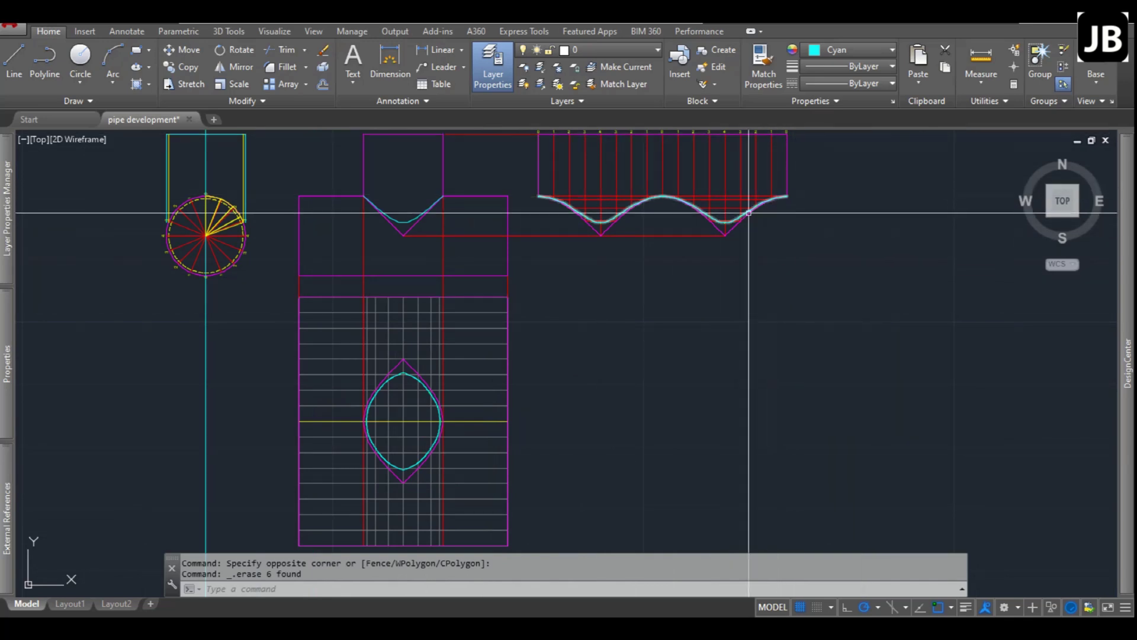
{"action": "scroll", "coordinate": [234, 235], "scroll_direction": "up", "scroll_amount": 10}
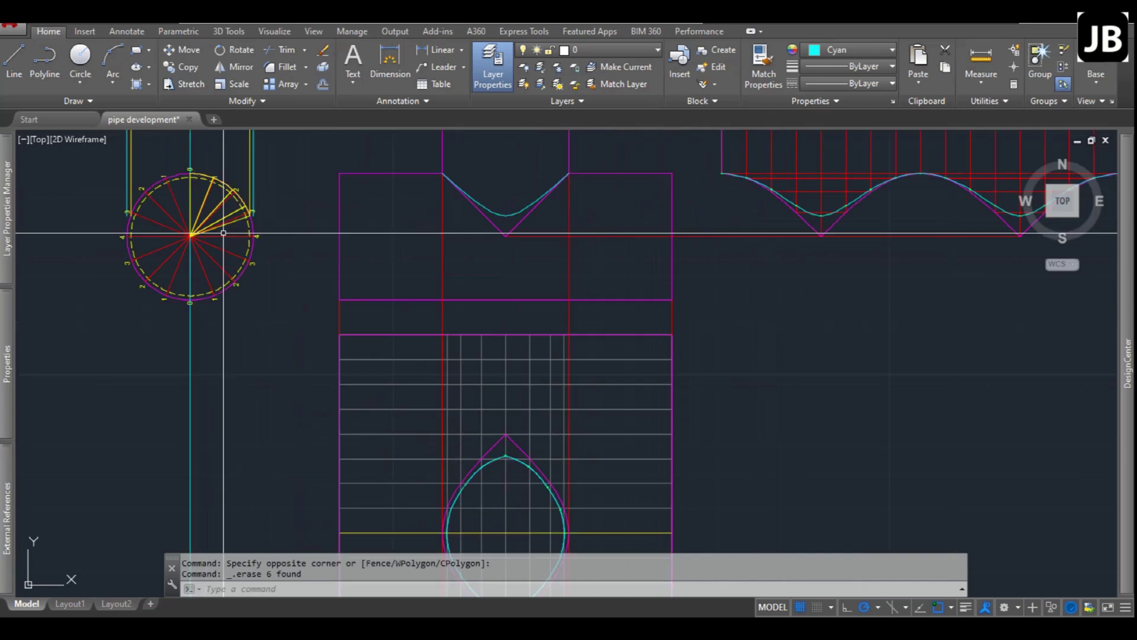
{"action": "scroll", "coordinate": [442, 191], "scroll_direction": "down", "scroll_amount": 2}
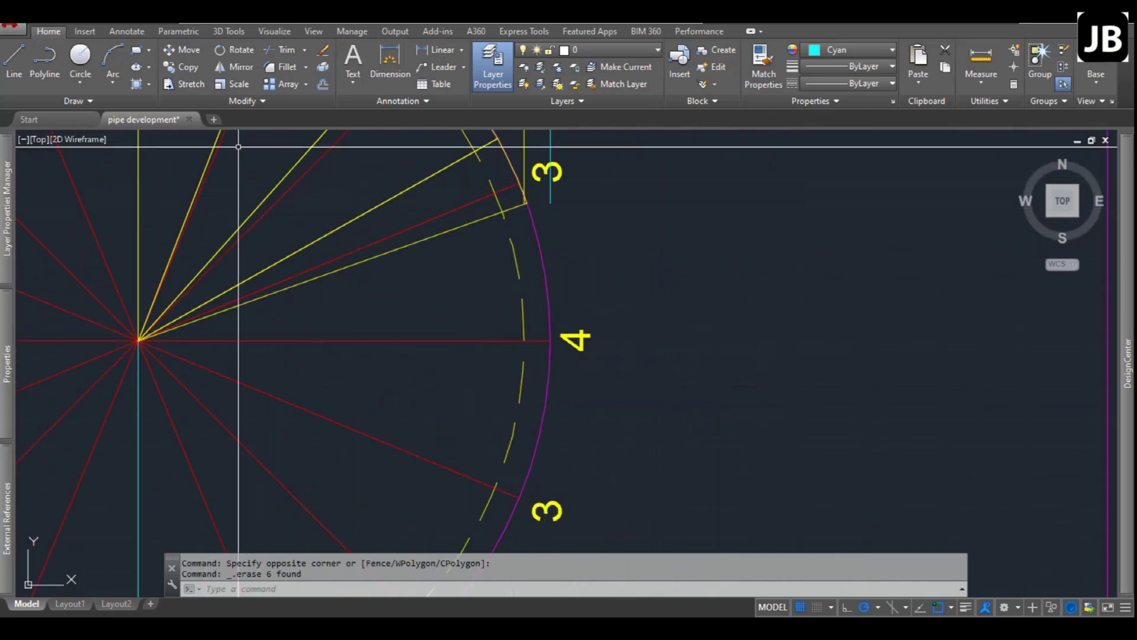
{"action": "left_click", "coordinate": [44, 60]}
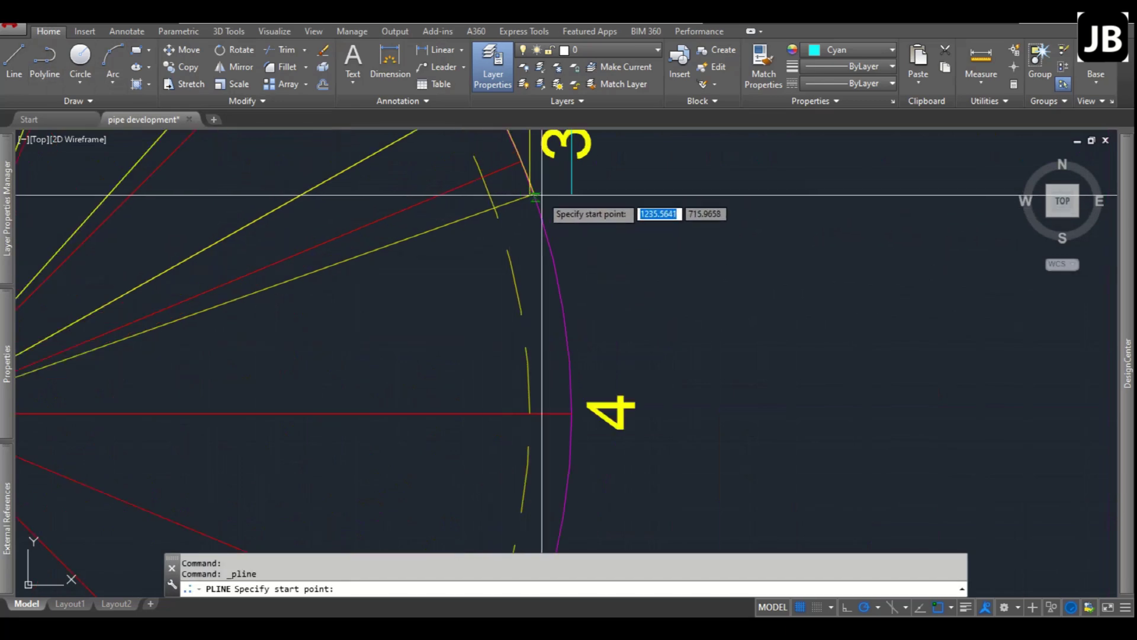
{"action": "scroll", "coordinate": [527, 184], "scroll_direction": "up", "scroll_amount": 4}
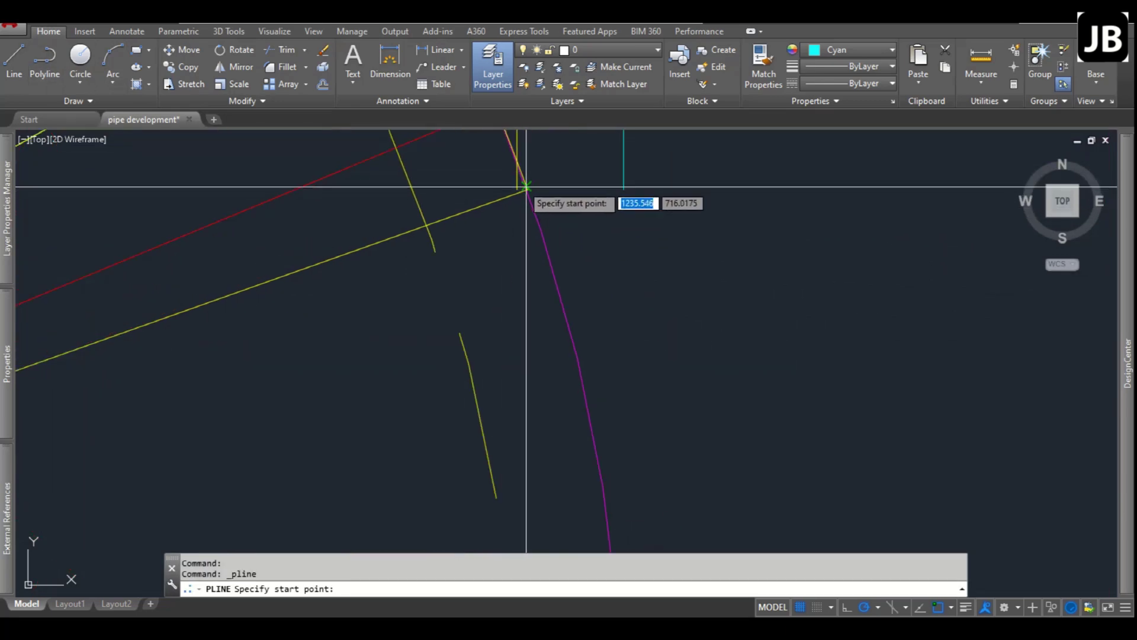
{"action": "scroll", "coordinate": [533, 196], "scroll_direction": "down", "scroll_amount": 3}
{"action": "scroll", "coordinate": [543, 213], "scroll_direction": "up", "scroll_amount": 3}
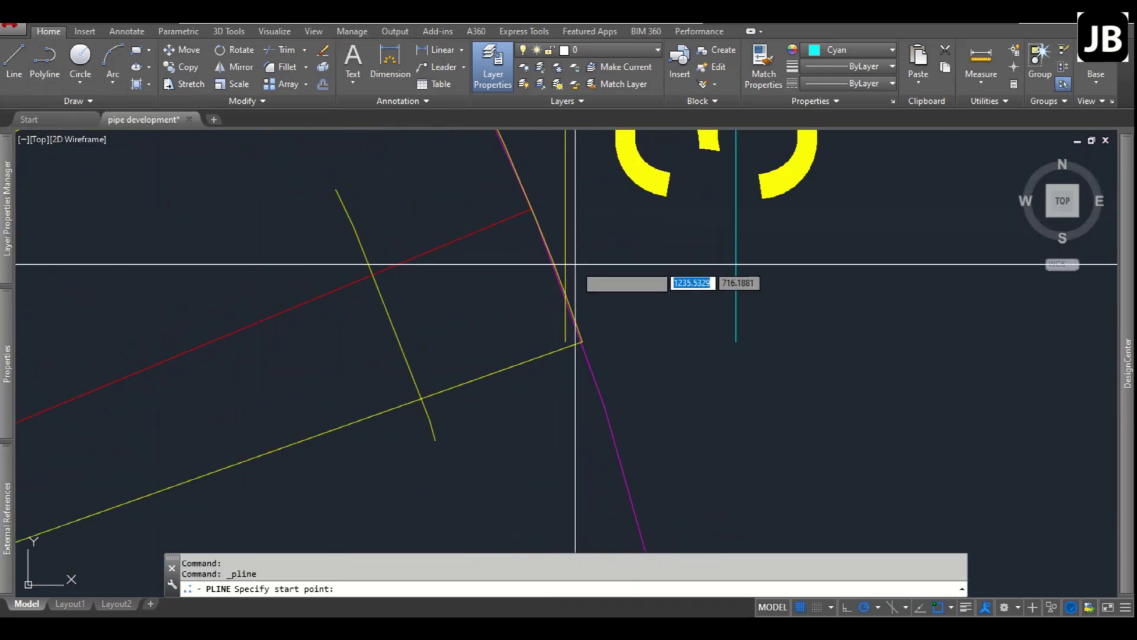
{"action": "left_click", "coordinate": [565, 295]}
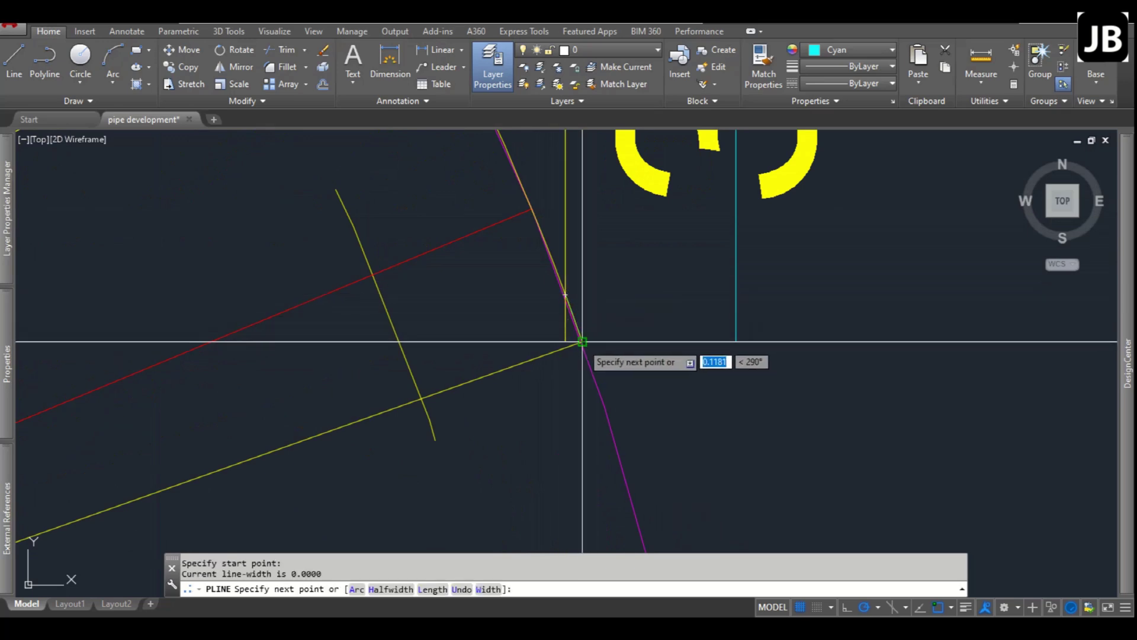
{"action": "left_click", "coordinate": [623, 341]}
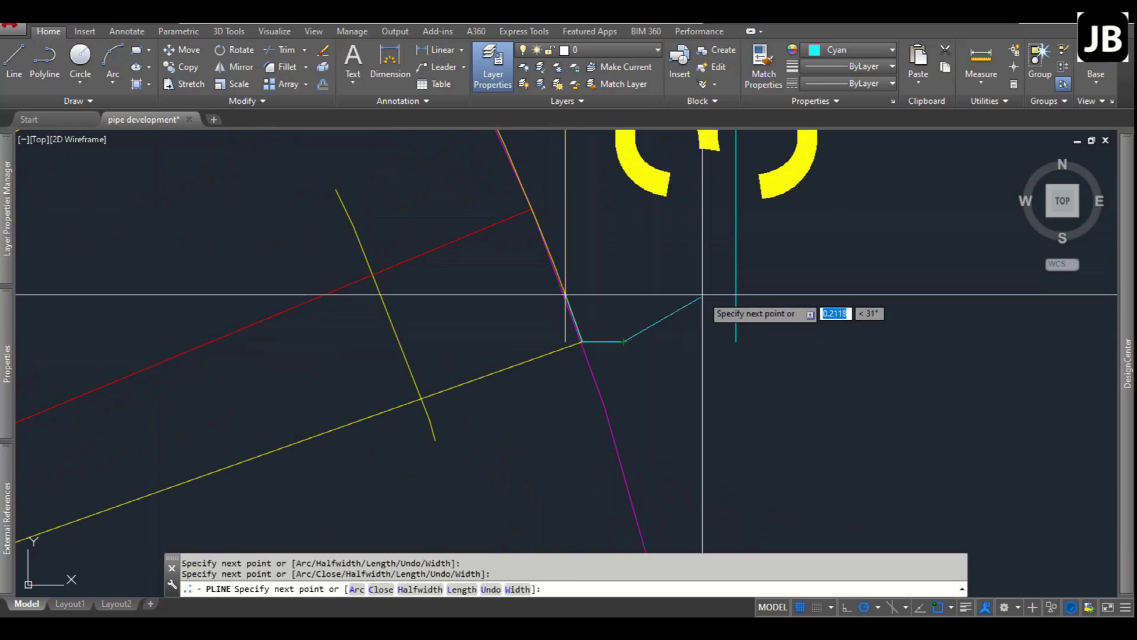
{"action": "left_click", "coordinate": [736, 265]}
{"action": "right_click", "coordinate": [834, 278]}
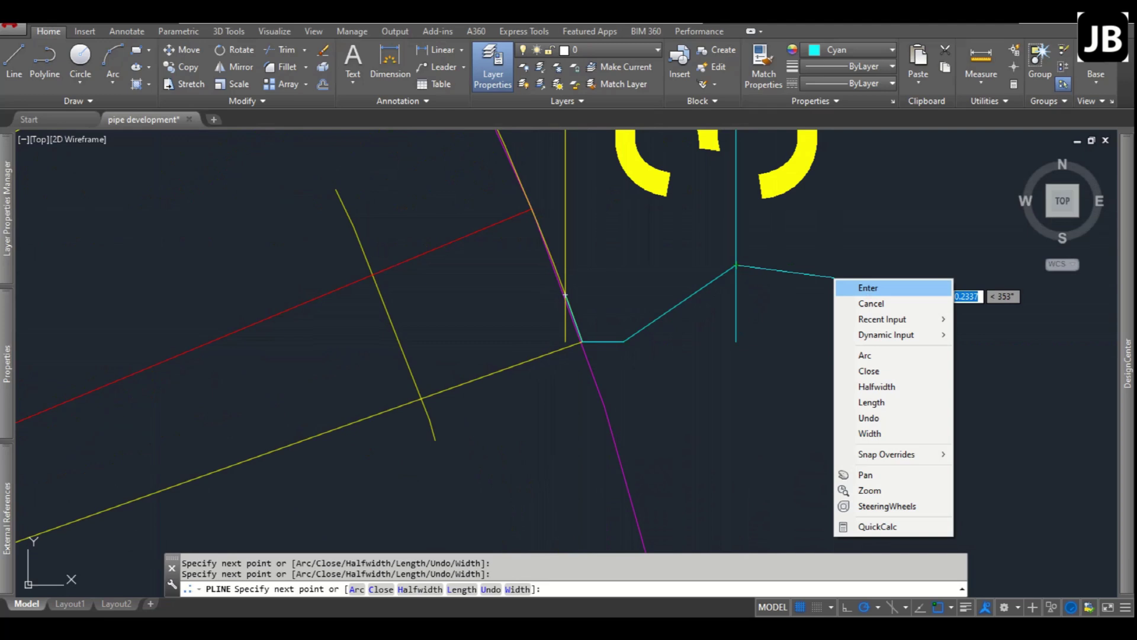
{"action": "left_click", "coordinate": [868, 287]}
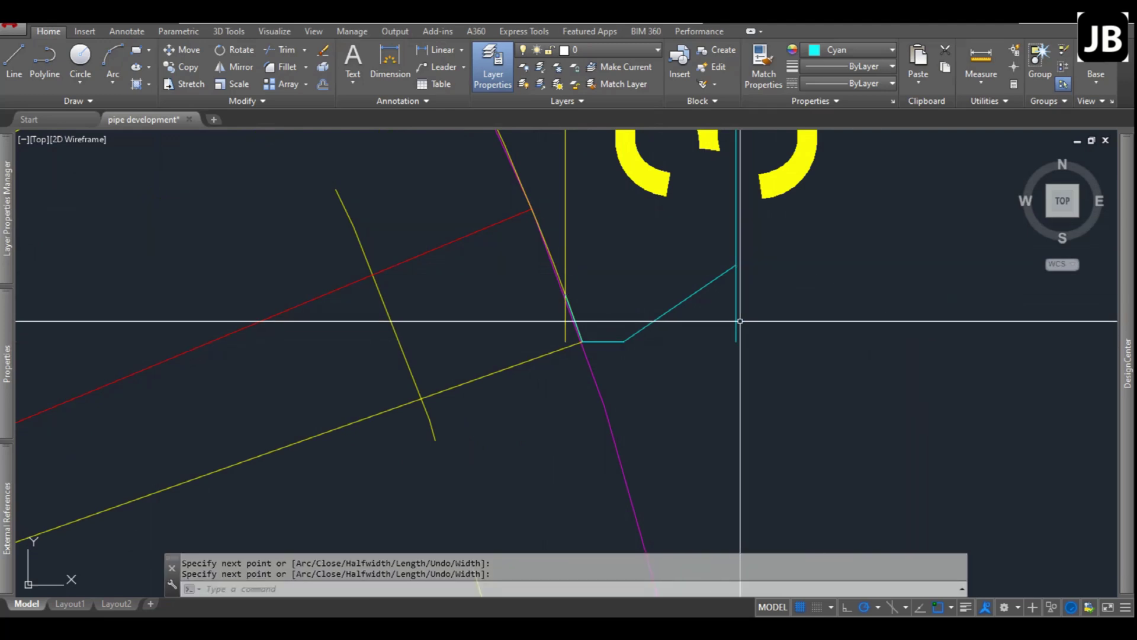
{"action": "left_click", "coordinate": [657, 302]}
{"action": "left_click", "coordinate": [623, 341]}
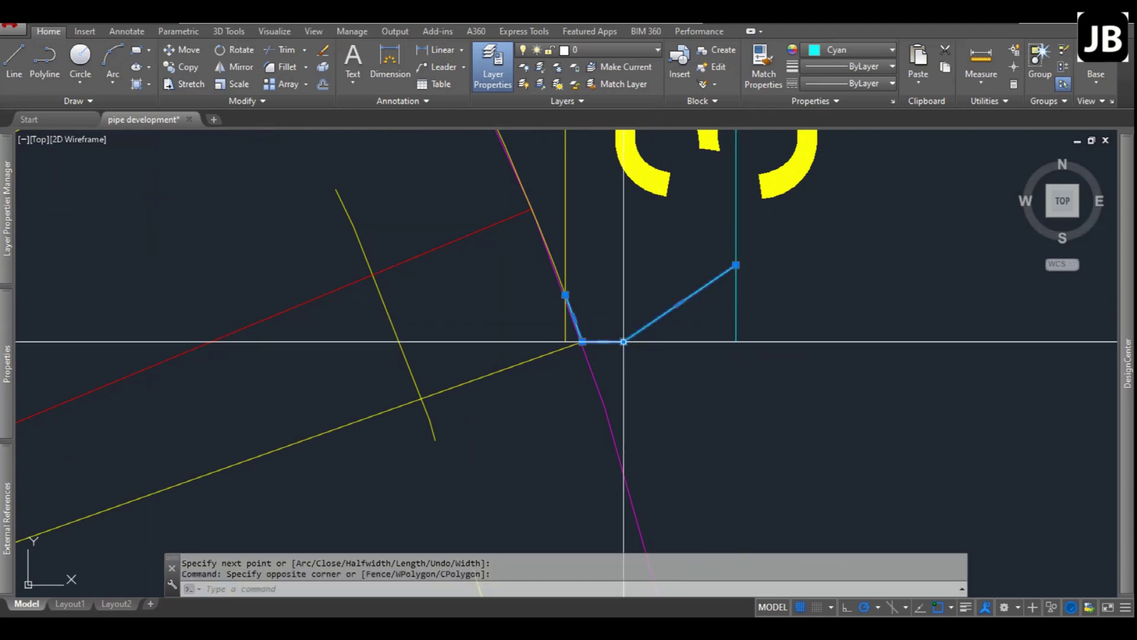
{"action": "left_click", "coordinate": [623, 341]}
{"action": "left_click", "coordinate": [582, 341]}
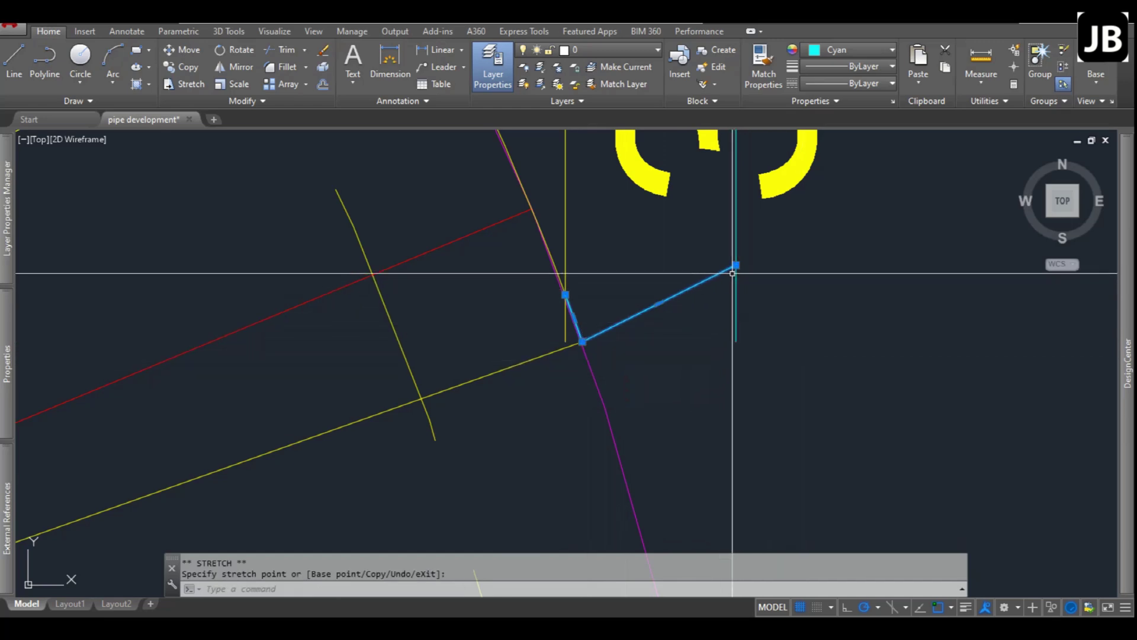
{"action": "key", "text": "ctrl+z"}
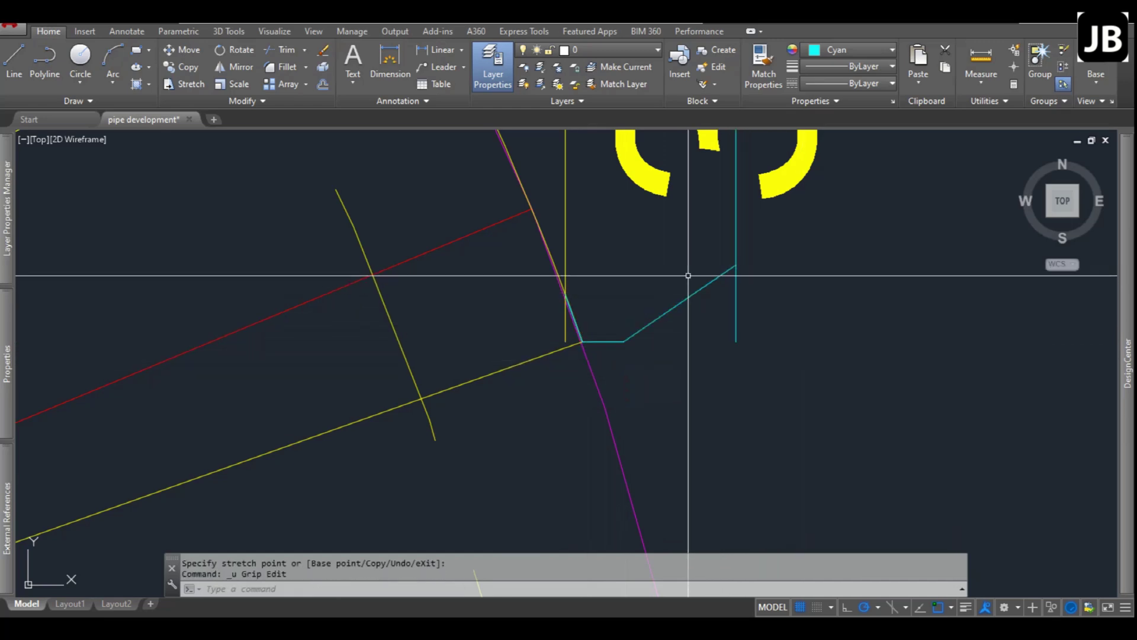
{"action": "left_click", "coordinate": [648, 324]}
Delete the trial polyline and zoom out until the whole pipe development is visible.
{"action": "key", "text": "Delete"}
{"action": "scroll", "coordinate": [629, 308], "scroll_direction": "down", "scroll_amount": 8}
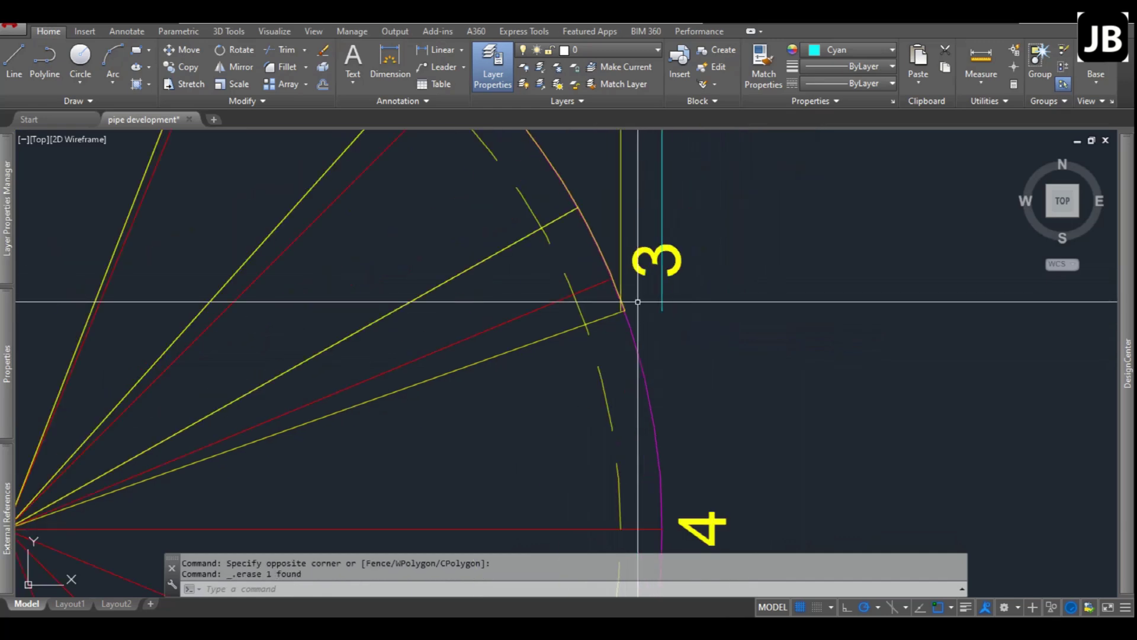
{"action": "scroll", "coordinate": [623, 332], "scroll_direction": "down", "scroll_amount": 8}
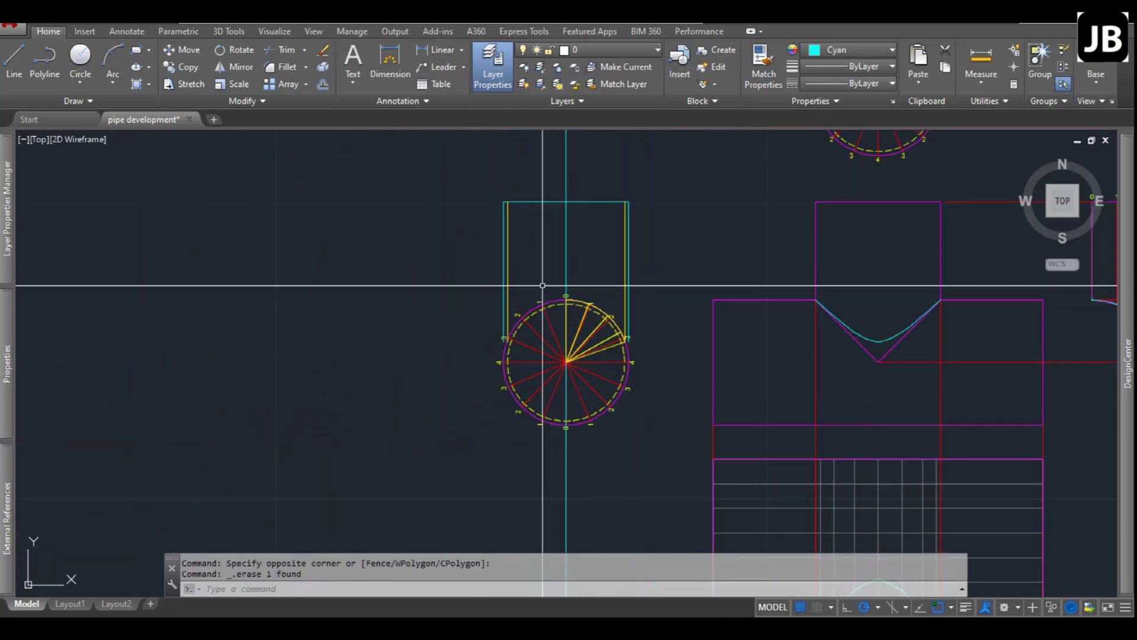
{"action": "scroll", "coordinate": [521, 269], "scroll_direction": "down", "scroll_amount": 4}
{"action": "scroll", "coordinate": [853, 233], "scroll_direction": "up", "scroll_amount": 3}
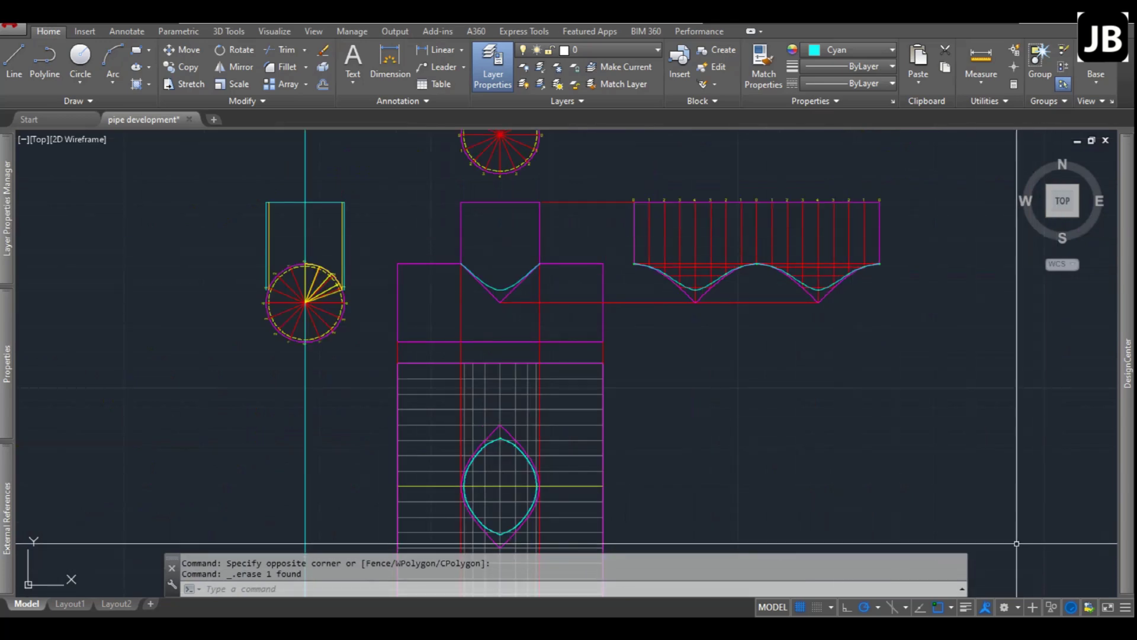
{"action": "scroll", "coordinate": [909, 351], "scroll_direction": "down", "scroll_amount": 2}
{"action": "scroll", "coordinate": [1003, 488], "scroll_direction": "up", "scroll_amount": 2}
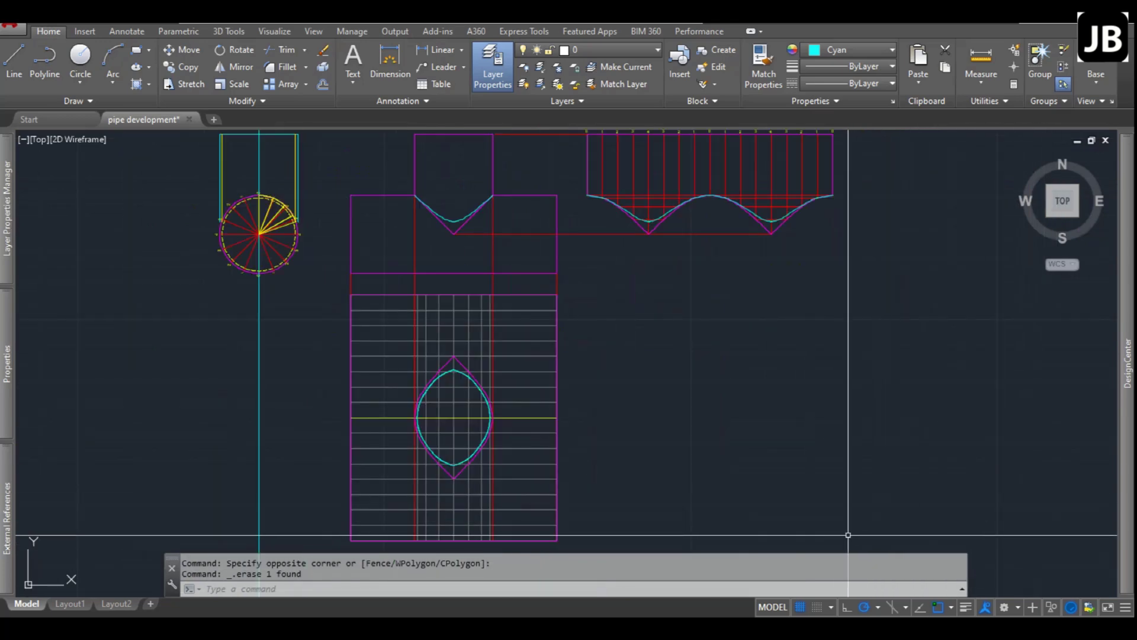